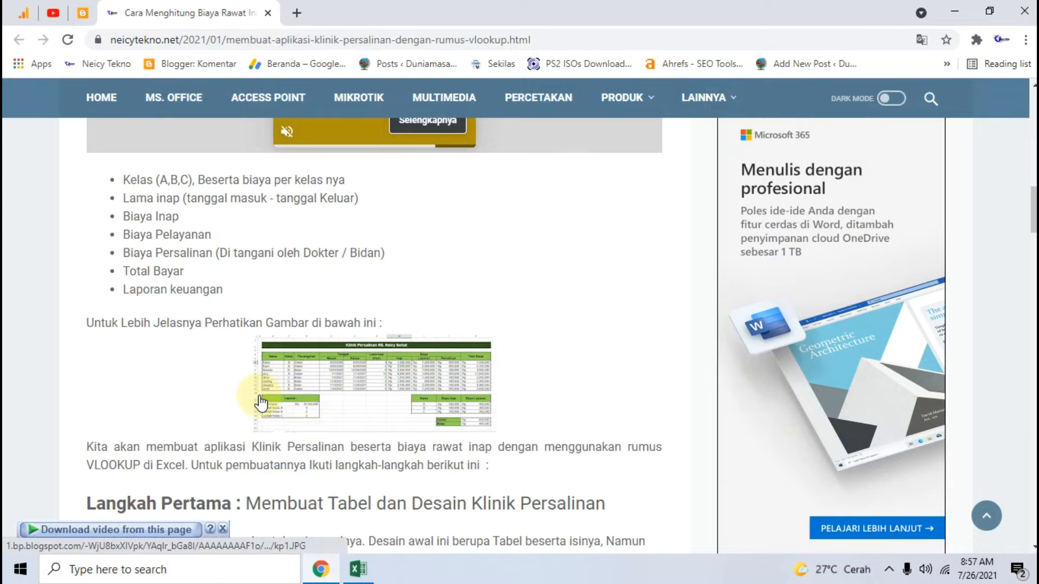
# Step: Review the article's title, introduction and list of the clinic application's contents, including the Lama inap entry
pyautogui.scroll(10, 261, 403)
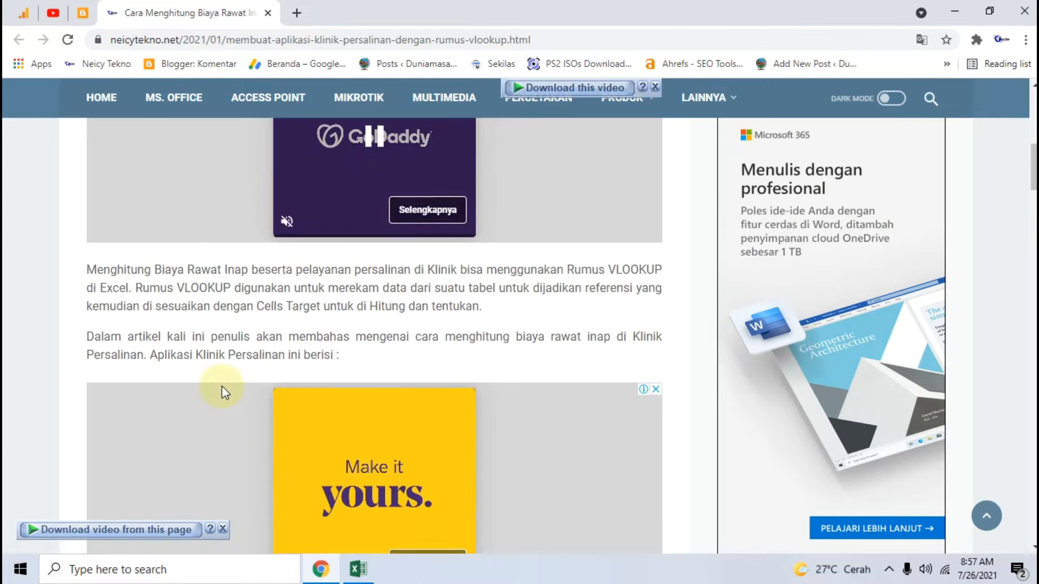
pyautogui.scroll(4, 222, 385)
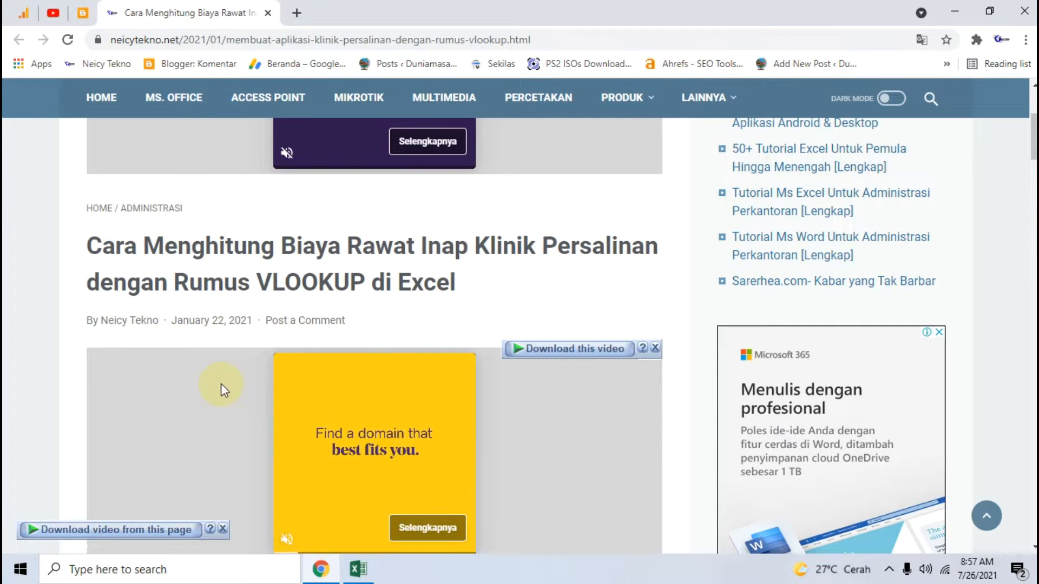
pyautogui.scroll(-4, 222, 385)
pyautogui.scroll(-9, 222, 386)
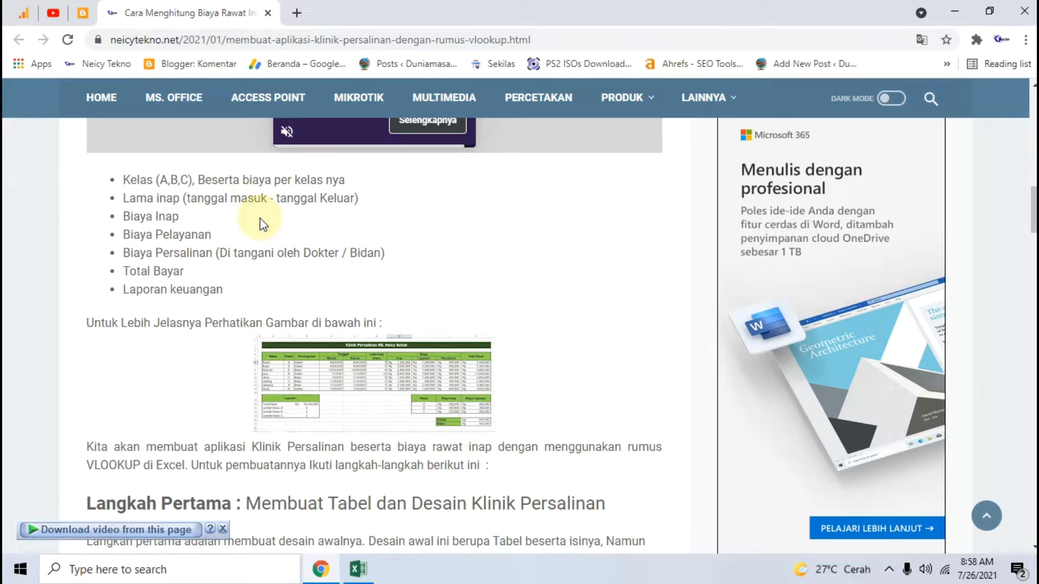
pyautogui.moveTo(187, 199); pyautogui.dragTo(253, 201)
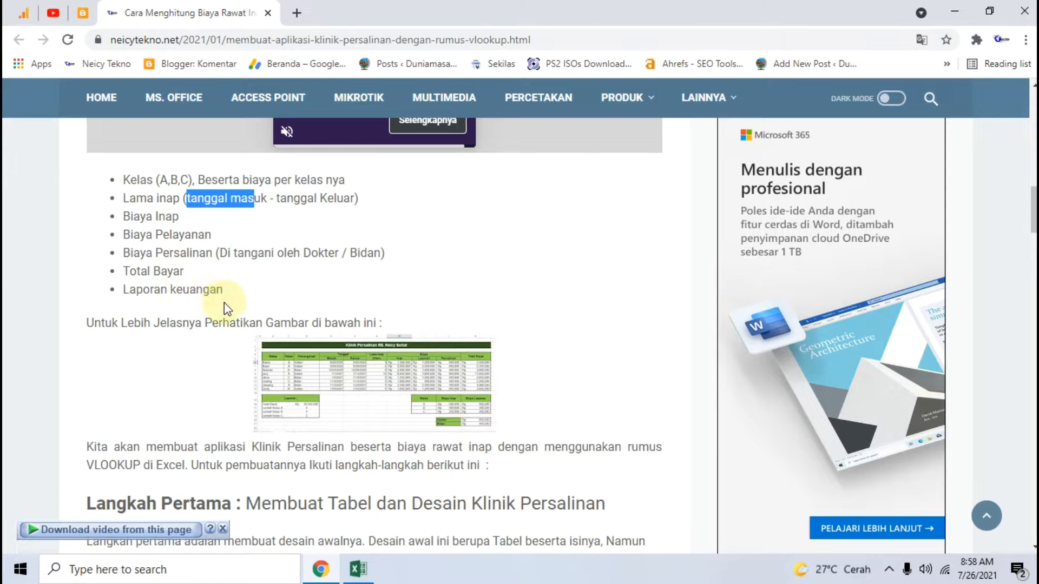
# Step: View the enlarged picture of the finished clinic worksheet in the article, then close it
pyautogui.scroll(-1, 224, 303)
pyautogui.click(378, 322)
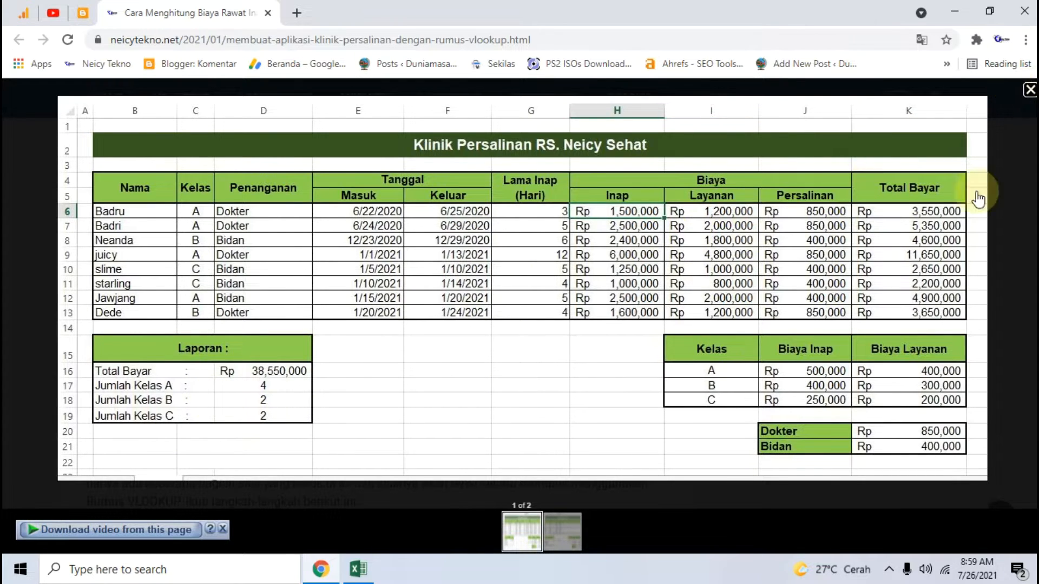
pyautogui.click(1030, 90)
# Step: Enlarge the picture of the unfilled table design under Langkah Pertama and switch to the clinic workbook in Excel
pyautogui.scroll(-4, 382, 280)
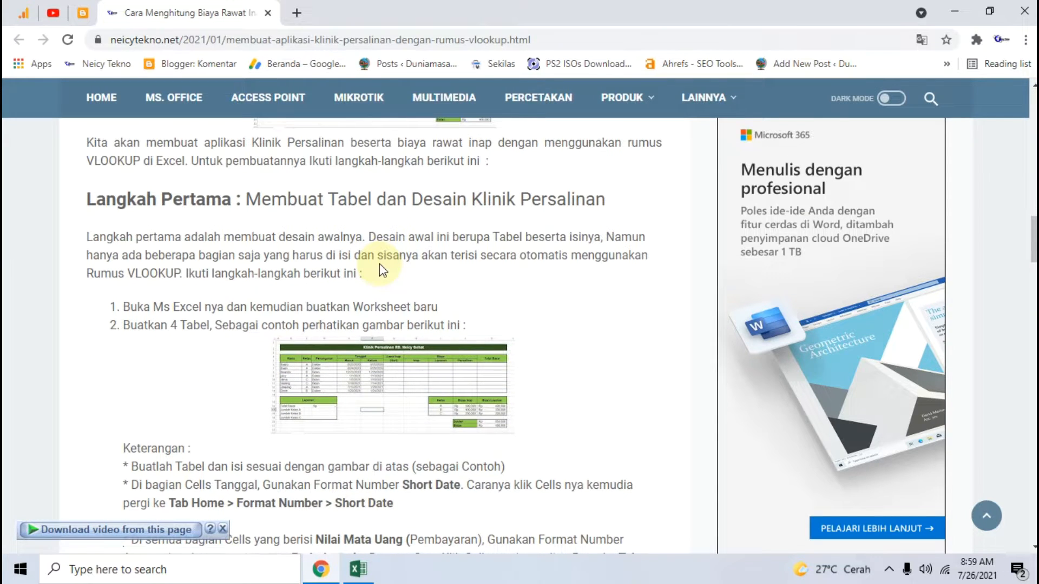
pyautogui.scroll(-2, 379, 264)
pyautogui.click(384, 287)
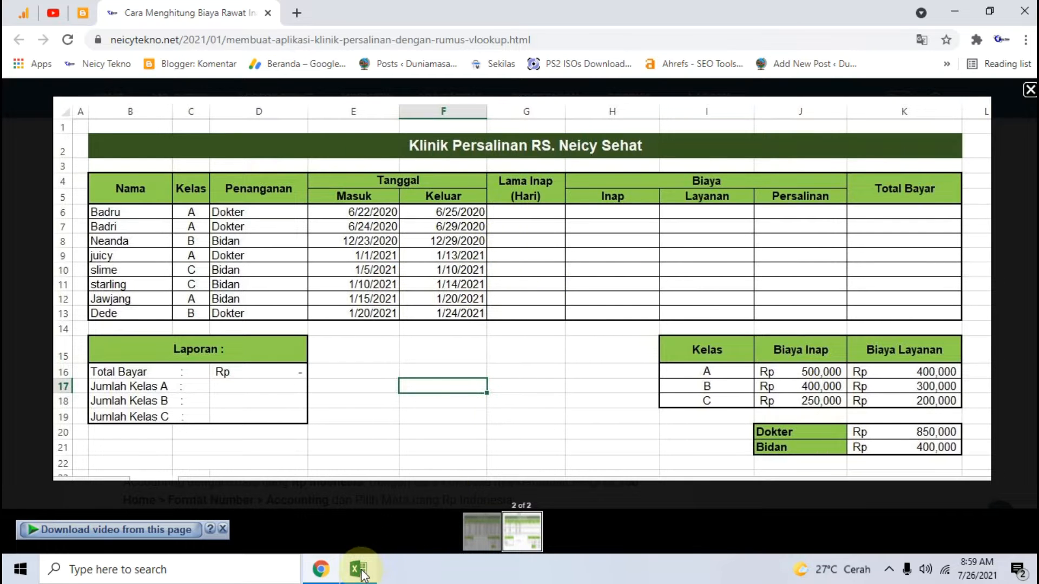
pyautogui.moveTo(358, 576)
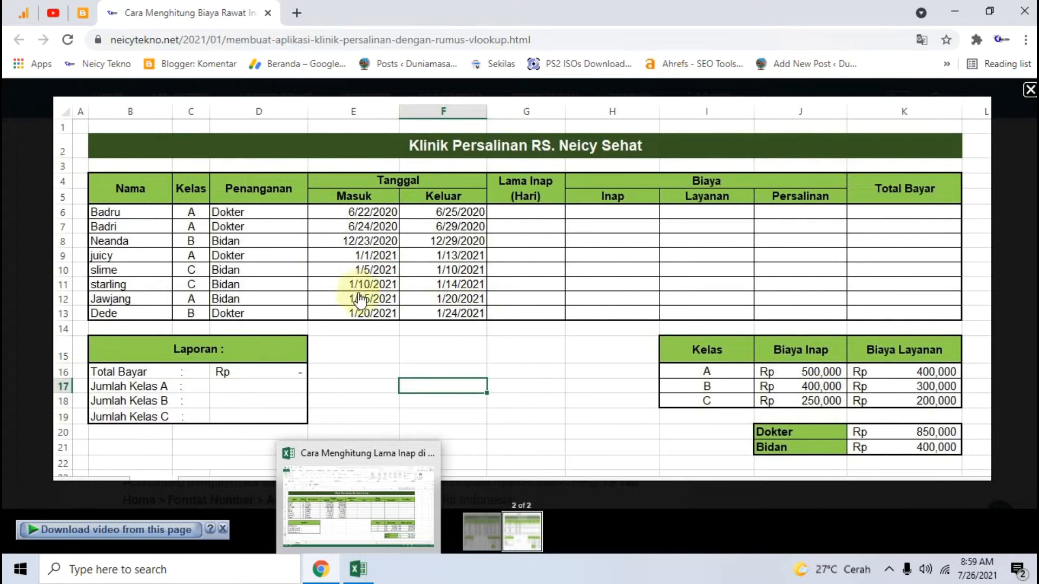
pyautogui.click(359, 568)
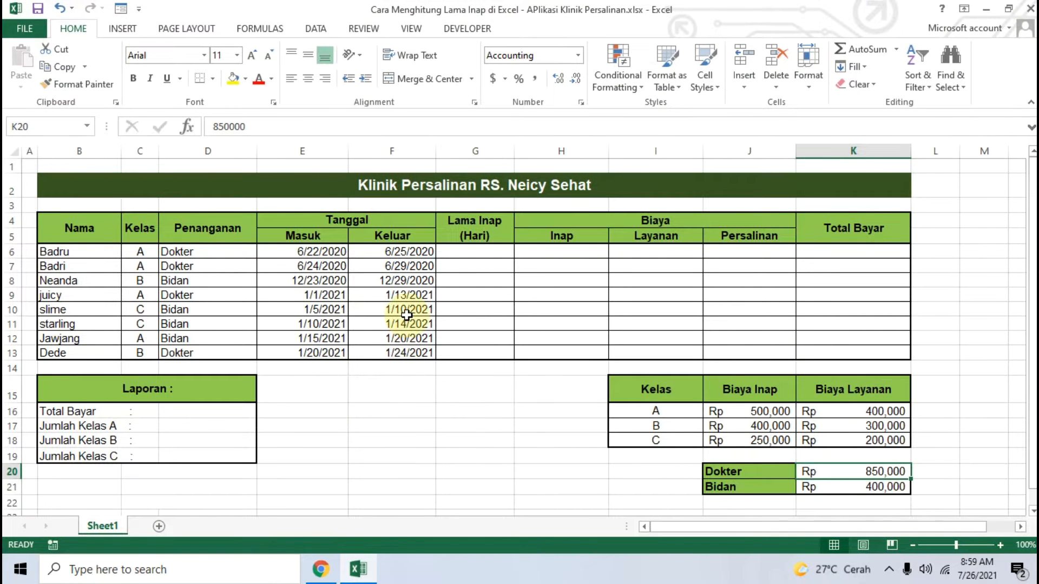
# Step: Examine the worksheet title and the Nama, Kelas and Penanganan columns of the patient table
pyautogui.click(301, 188)
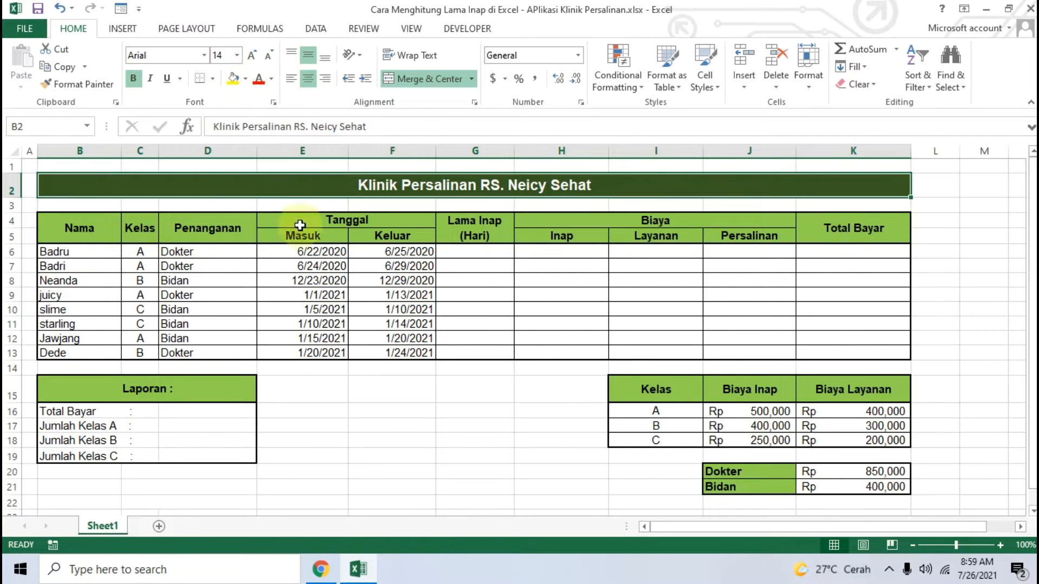
pyautogui.click(70, 226)
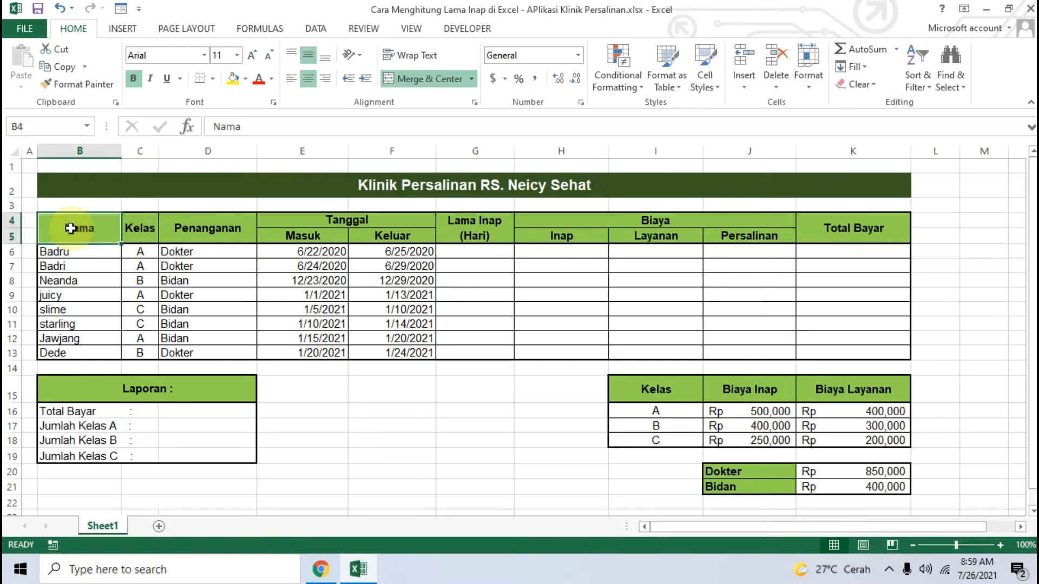
pyautogui.click(78, 256)
pyautogui.click(80, 265)
pyautogui.click(80, 308)
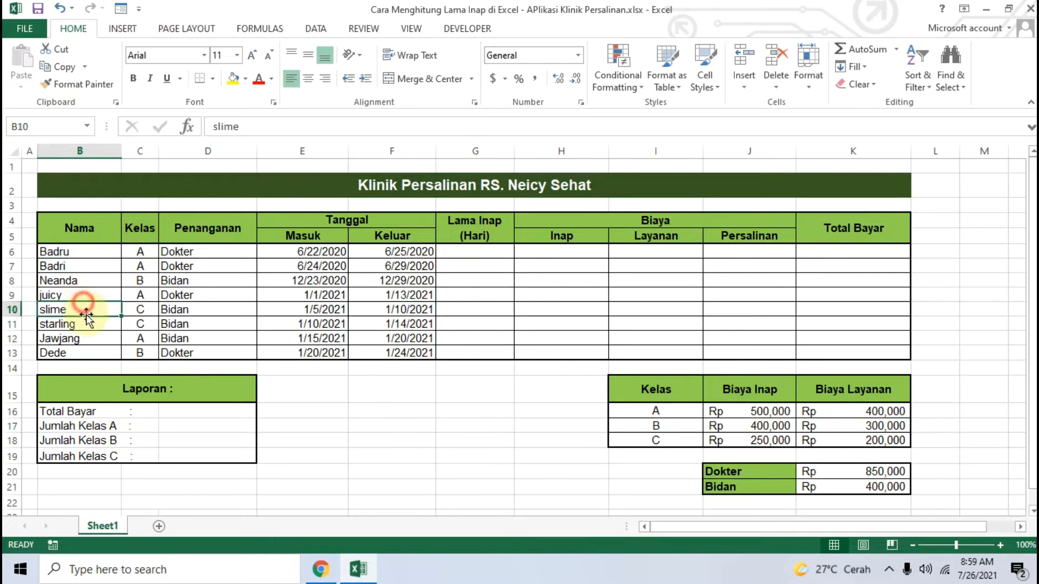
pyautogui.click(139, 232)
pyautogui.click(140, 252)
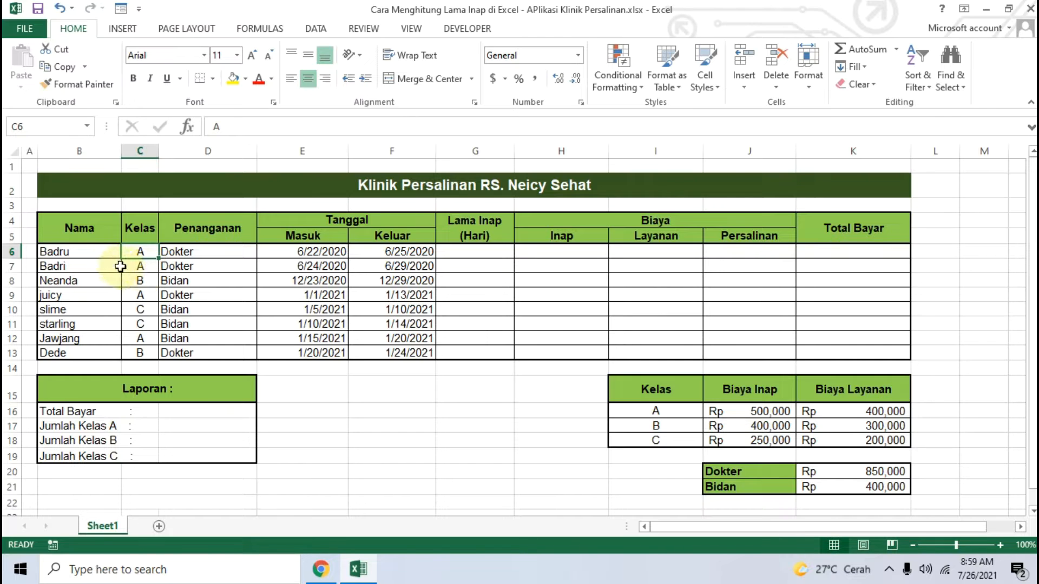
pyautogui.click(85, 252)
pyautogui.click(217, 230)
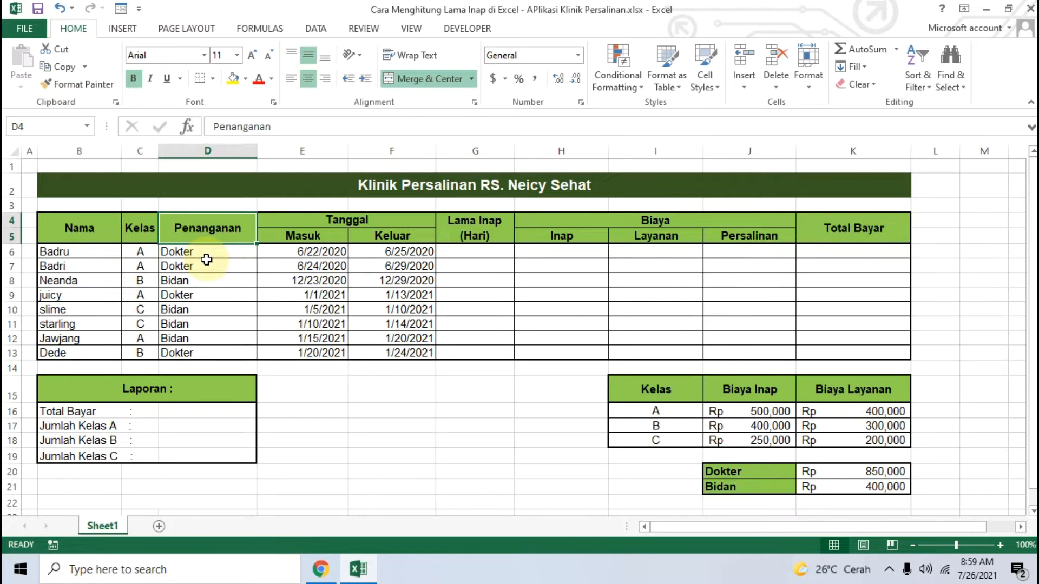
# Step: Examine the Masuk and Keluar date cells, their number format, and the empty Lama Inap cell G6
pyautogui.click(335, 251)
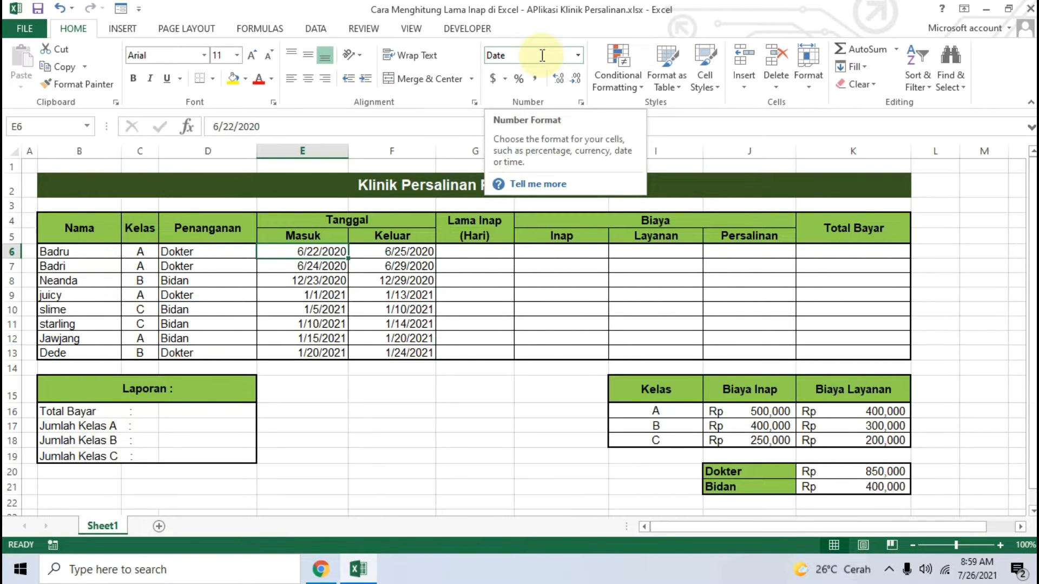
pyautogui.click(323, 263)
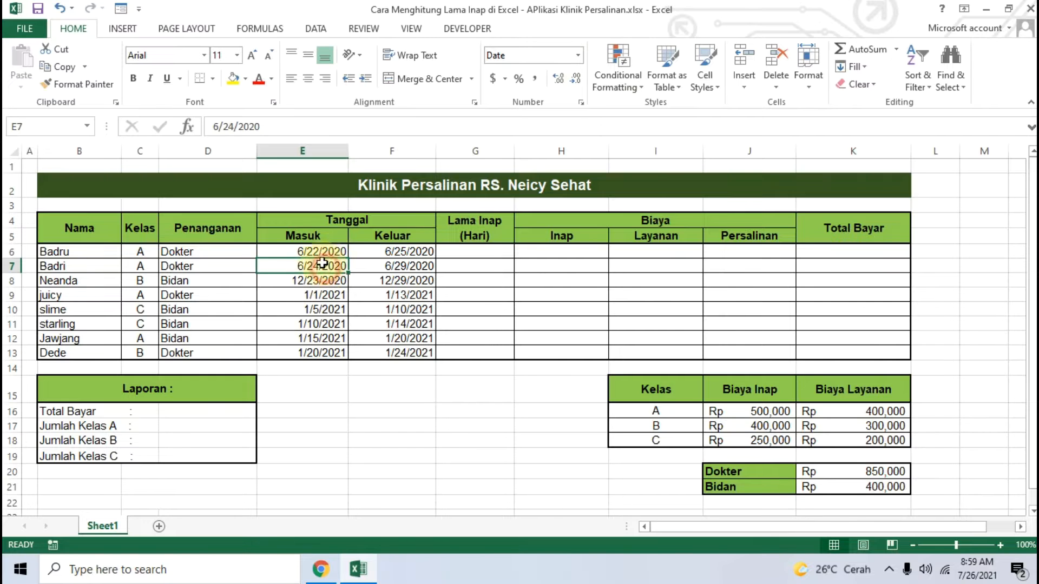
pyautogui.click(403, 251)
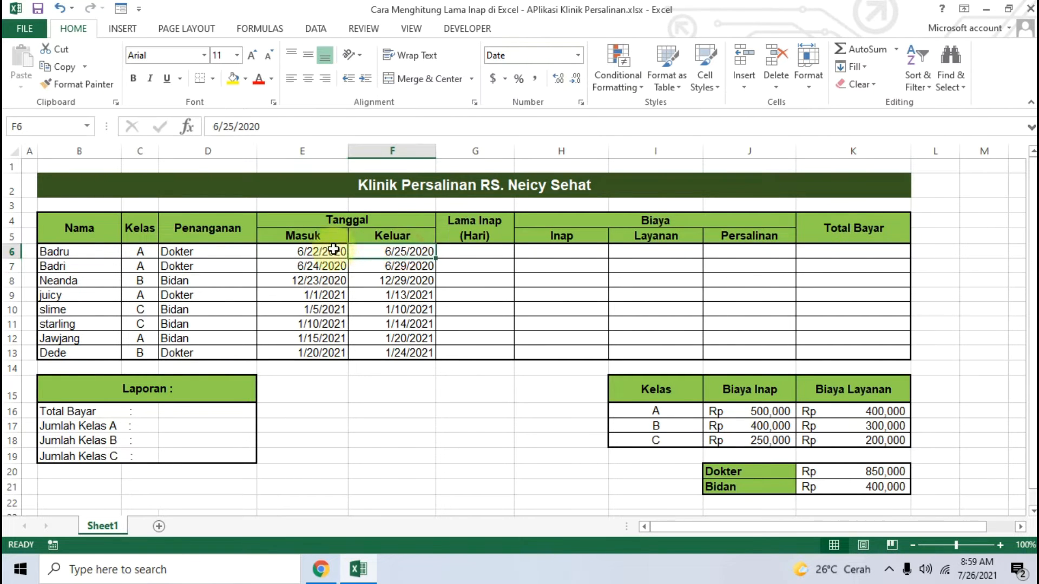
pyautogui.click(331, 251)
pyautogui.click(363, 251)
pyautogui.click(333, 251)
pyautogui.click(394, 251)
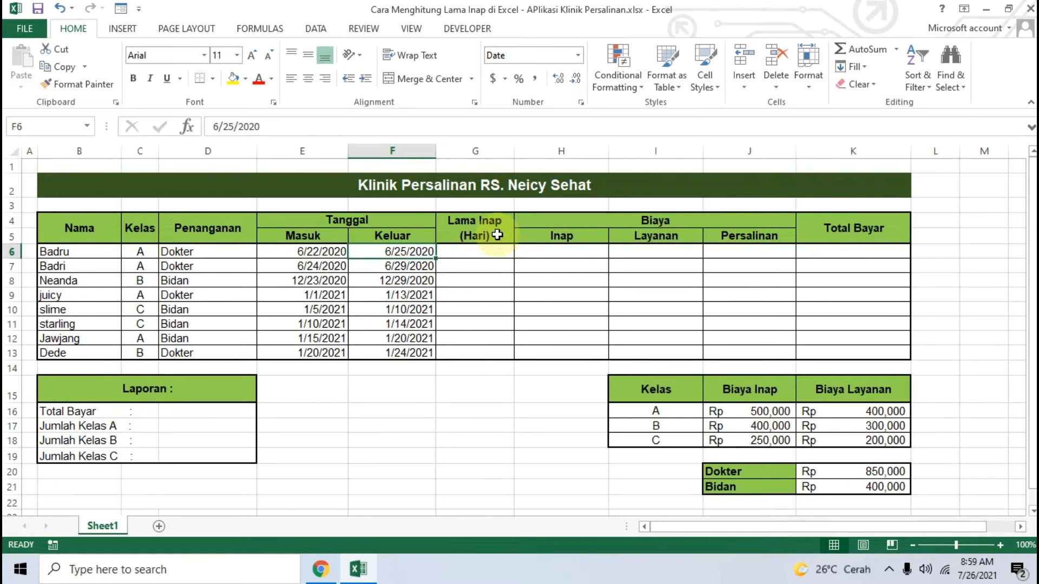
pyautogui.click(472, 251)
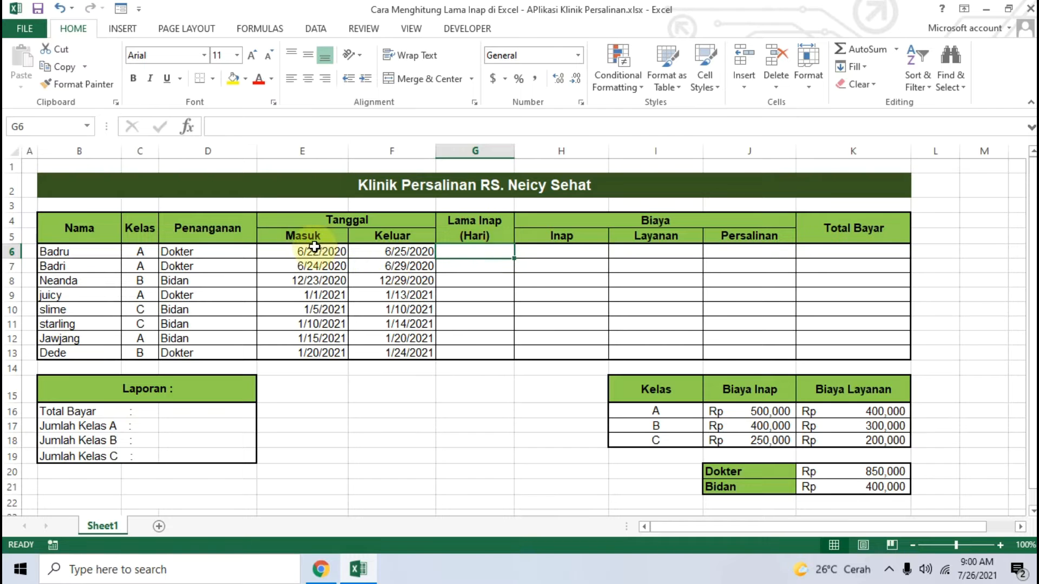
pyautogui.click(325, 254)
pyautogui.click(393, 255)
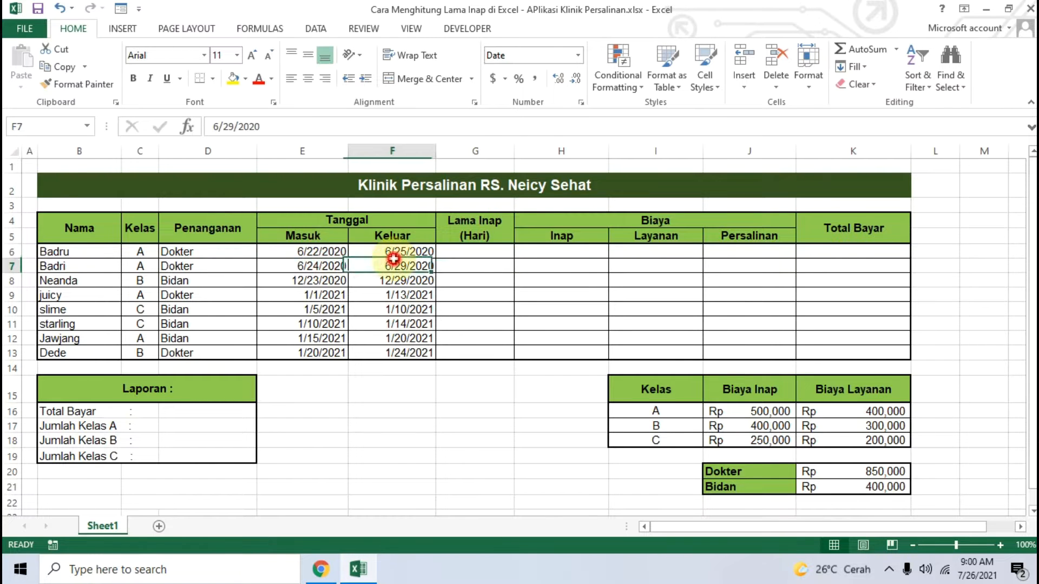
pyautogui.click(474, 252)
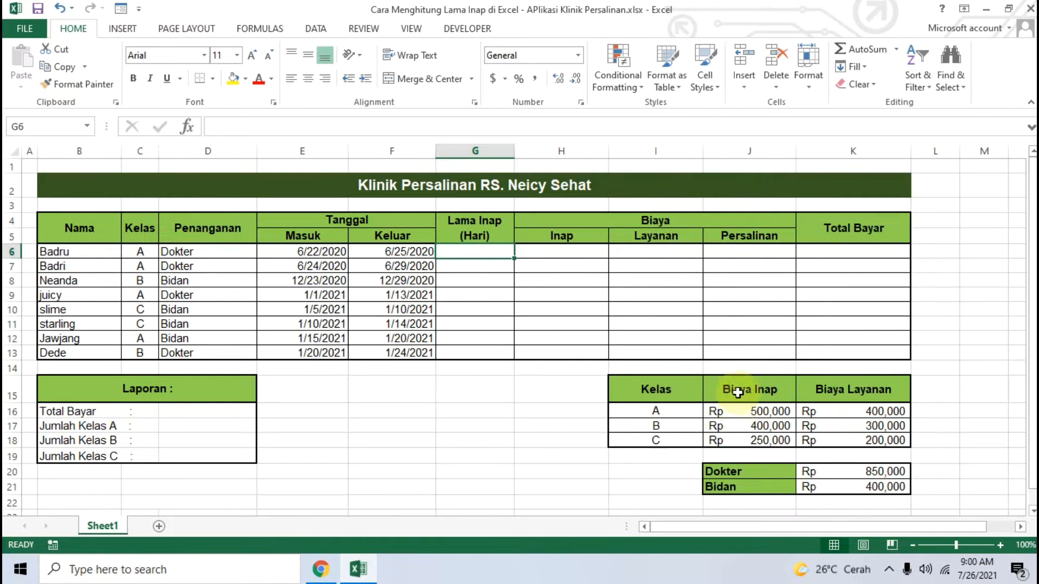
# Step: Examine the Kelas rate table in I15:K18 alongside the Inap and Layanan cost columns it relates to
pyautogui.moveTo(673, 394); pyautogui.dragTo(872, 438)
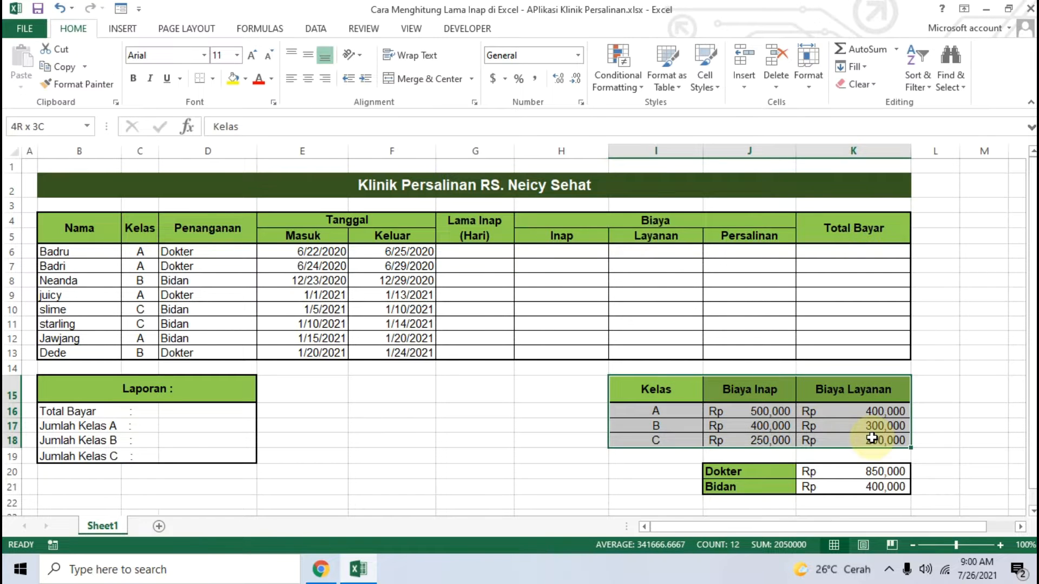
pyautogui.click(809, 425)
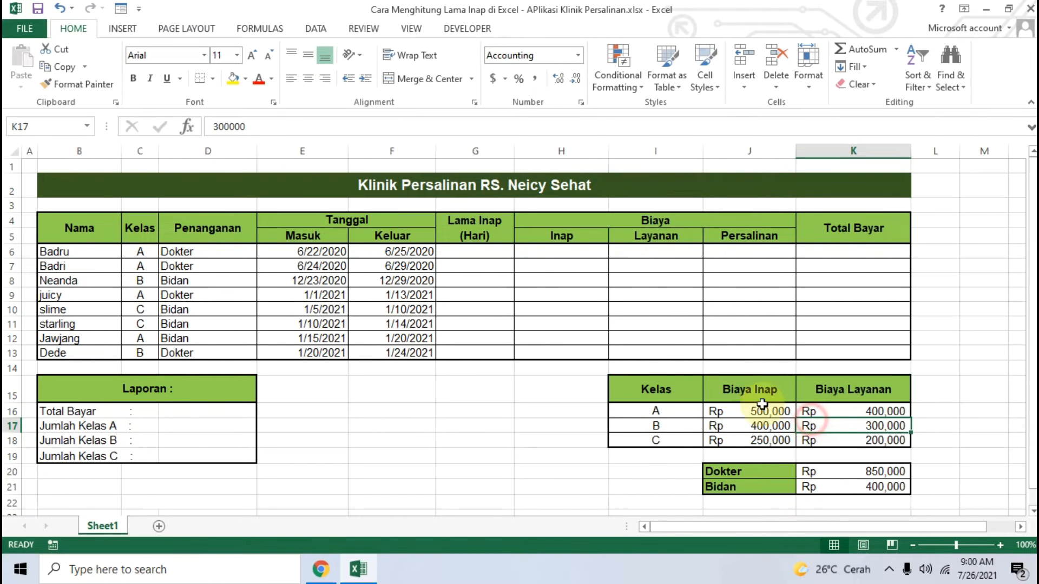
pyautogui.click(572, 252)
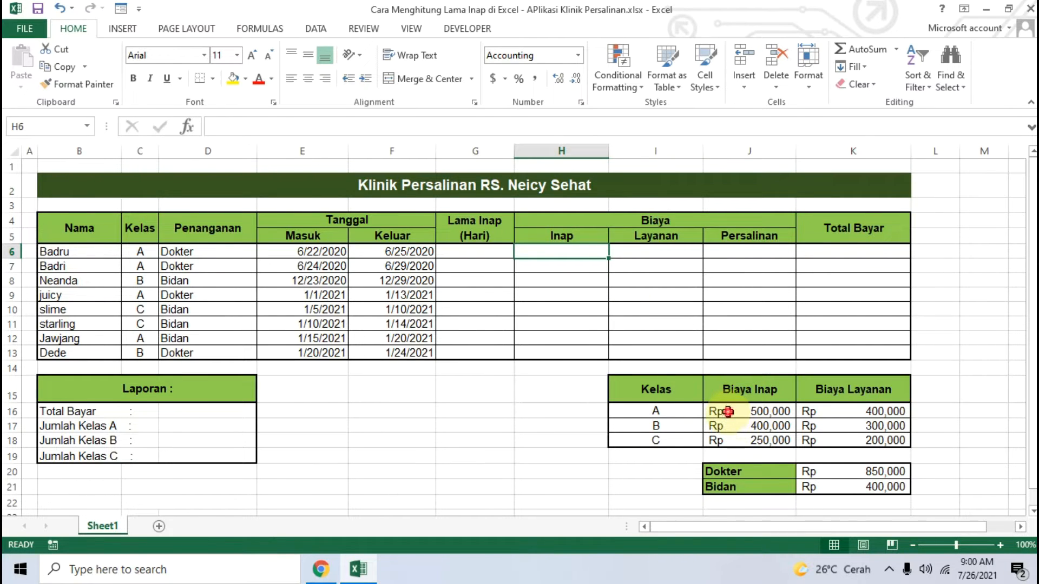
pyautogui.click(688, 413)
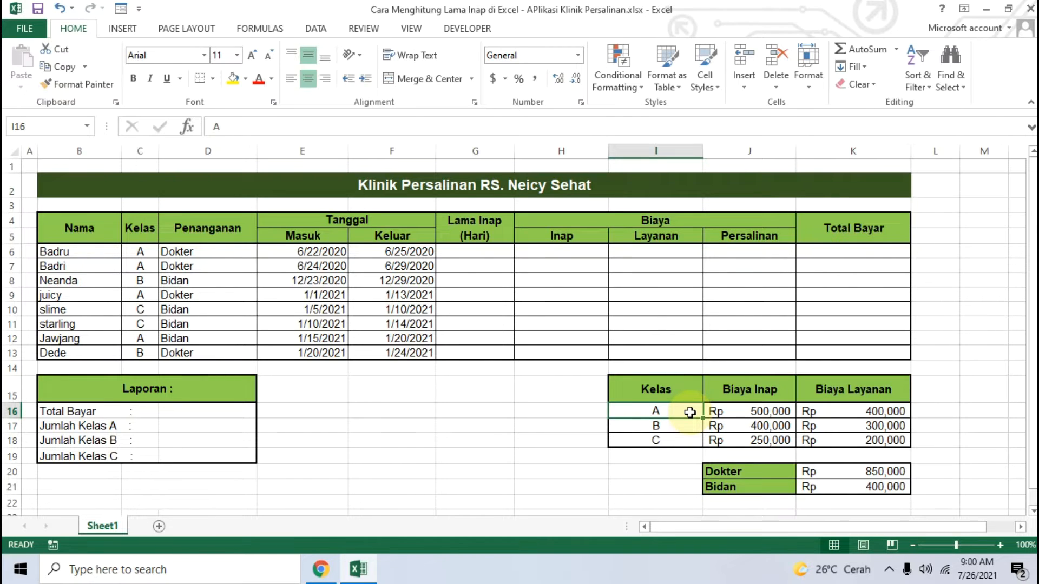
pyautogui.click(763, 416)
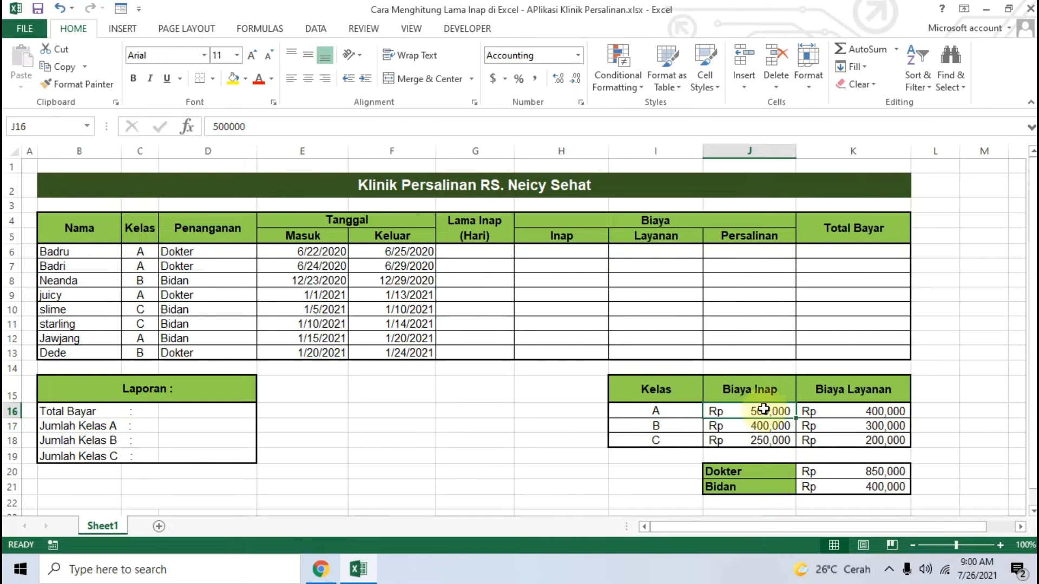
pyautogui.click(562, 250)
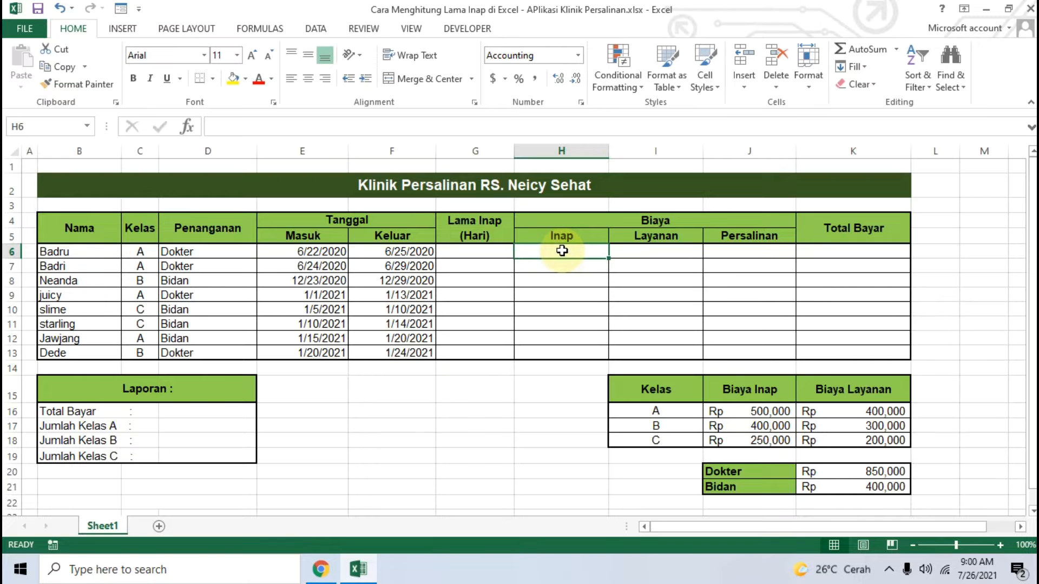
pyautogui.click(653, 254)
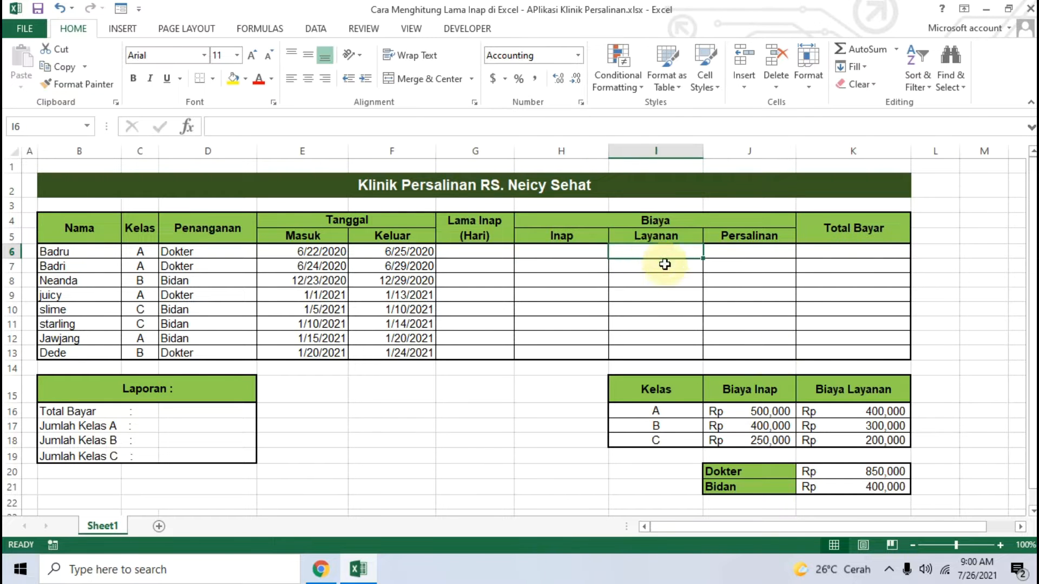
pyautogui.click(869, 412)
pyautogui.moveTo(847, 390); pyautogui.dragTo(837, 432)
pyautogui.moveTo(656, 390); pyautogui.dragTo(867, 439)
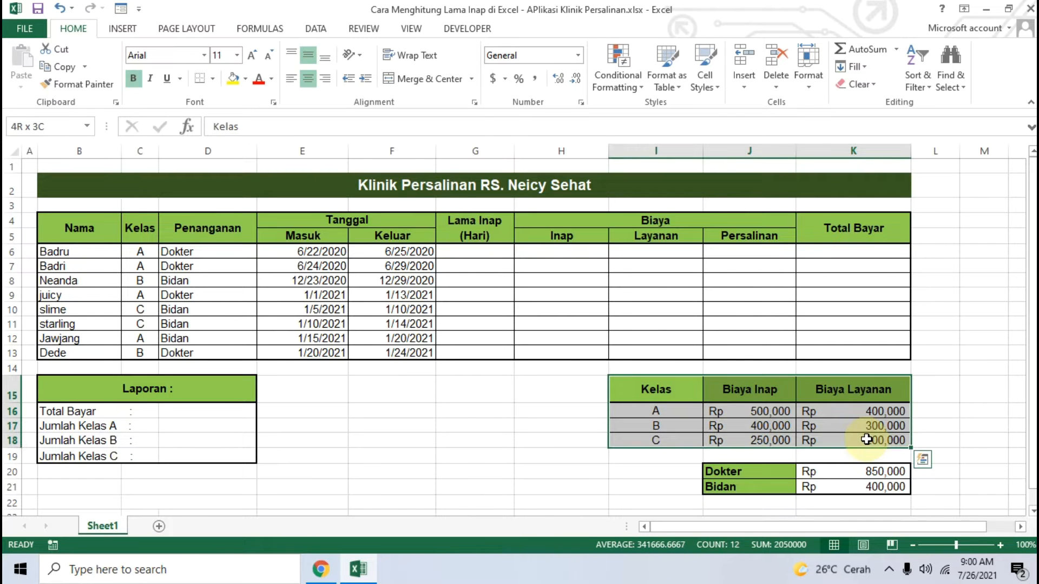
# Step: Examine the Persalinan cost column and the Dokter and Bidan rates in J20:K21
pyautogui.click(767, 257)
pyautogui.moveTo(750, 471); pyautogui.dragTo(872, 488)
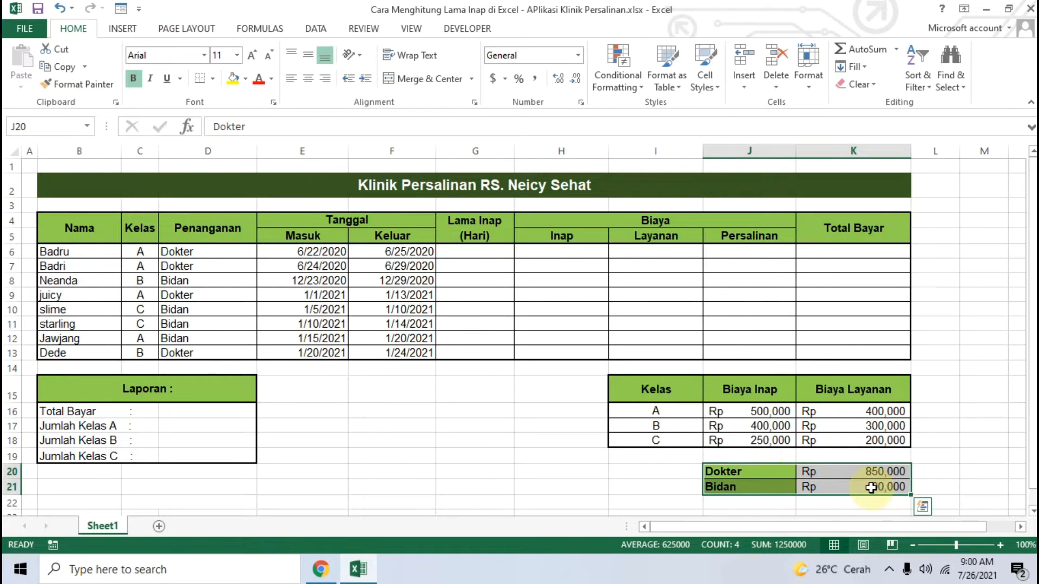
pyautogui.click(561, 425)
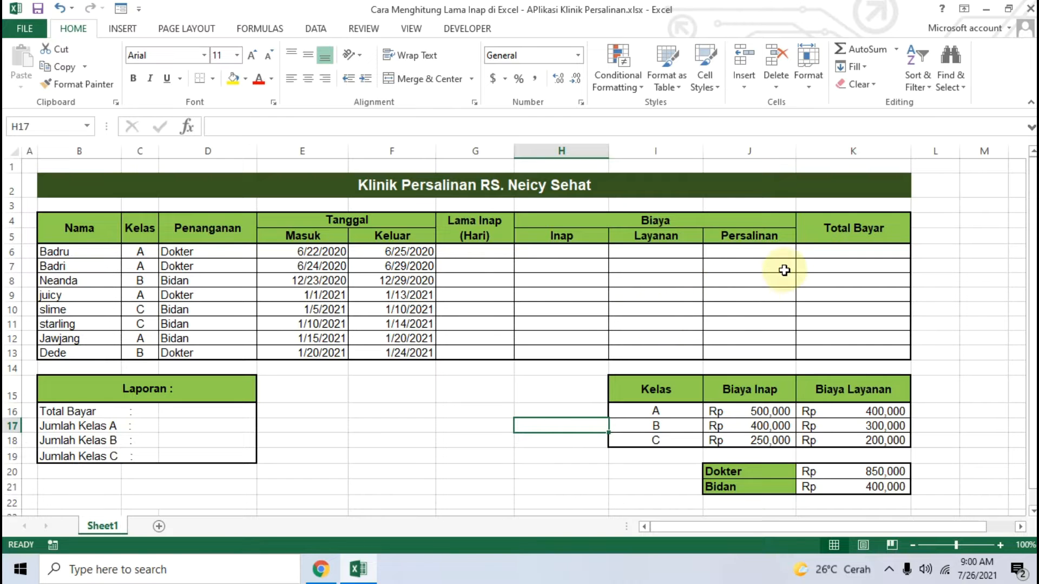
# Step: Examine the Total Bayar column beside the cost columns and the Laporan summary table in B15:D19
pyautogui.moveTo(838, 251); pyautogui.dragTo(828, 344)
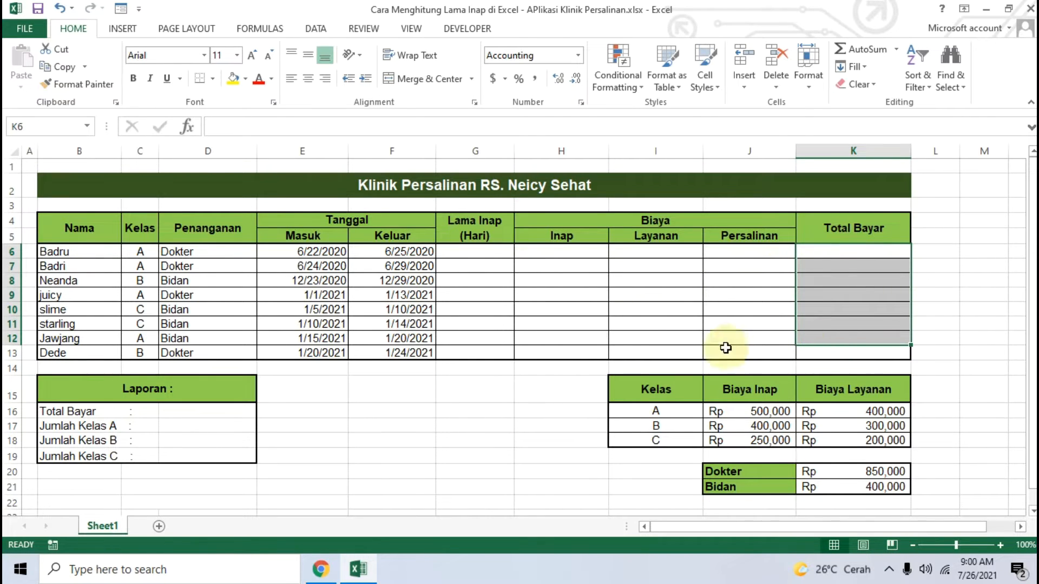
pyautogui.click(557, 252)
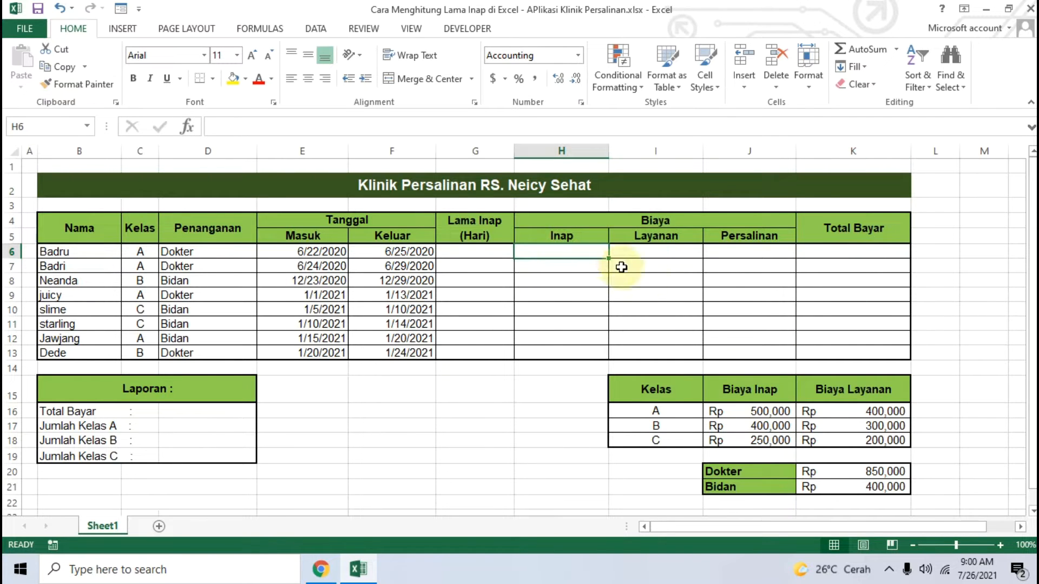
pyautogui.moveTo(855, 238); pyautogui.dragTo(847, 346)
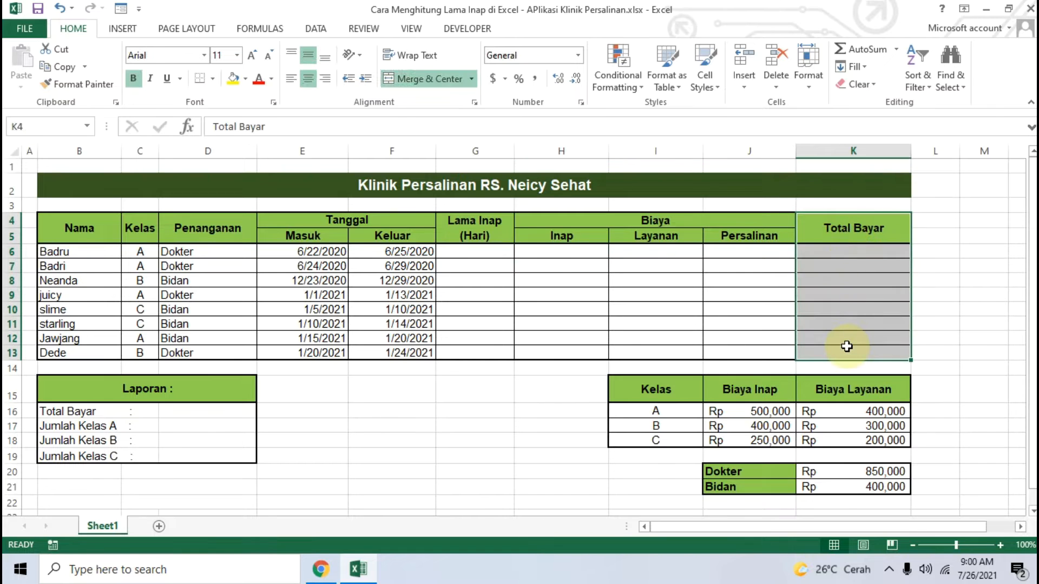
pyautogui.click(520, 411)
pyautogui.click(123, 386)
pyautogui.moveTo(123, 387); pyautogui.dragTo(174, 447)
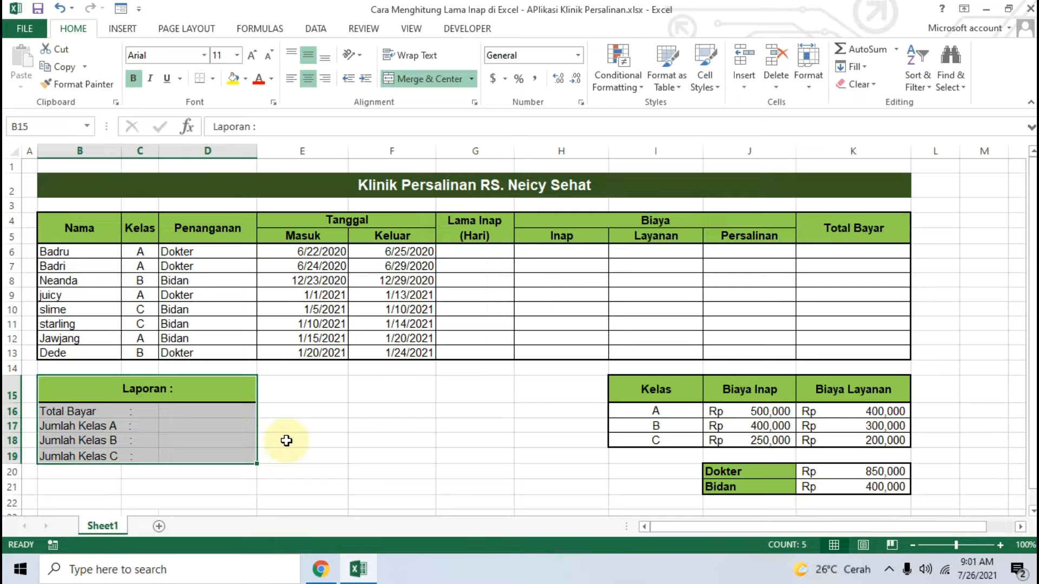
# Step: Examine the Laporan rows for Total Bayar and Jumlah Kelas against the Total Bayar cells K6:K13 and the Kelas column
pyautogui.moveTo(96, 223); pyautogui.dragTo(866, 343)
pyautogui.click(475, 414)
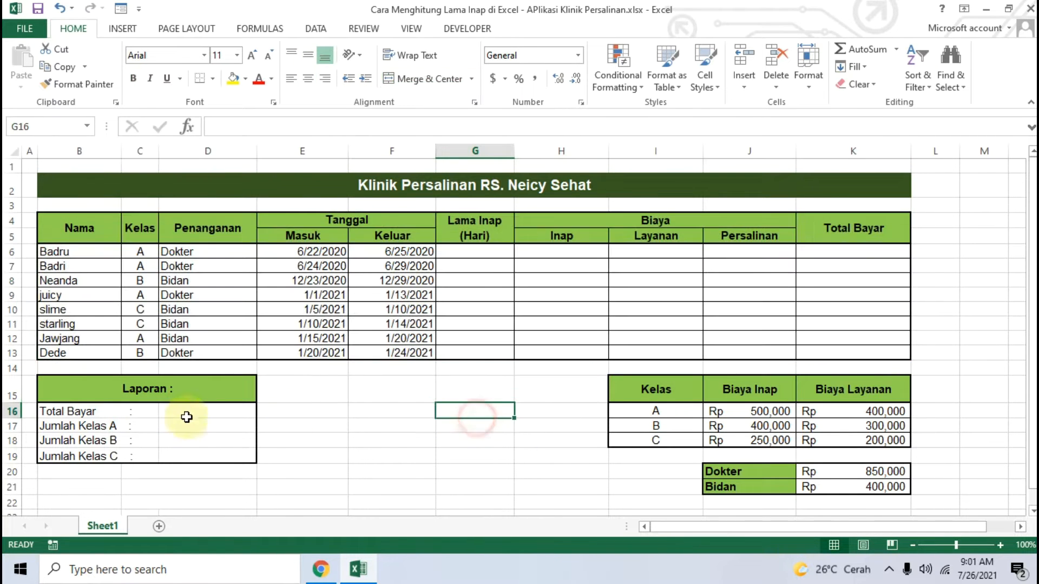
pyautogui.click(104, 414)
pyautogui.click(198, 410)
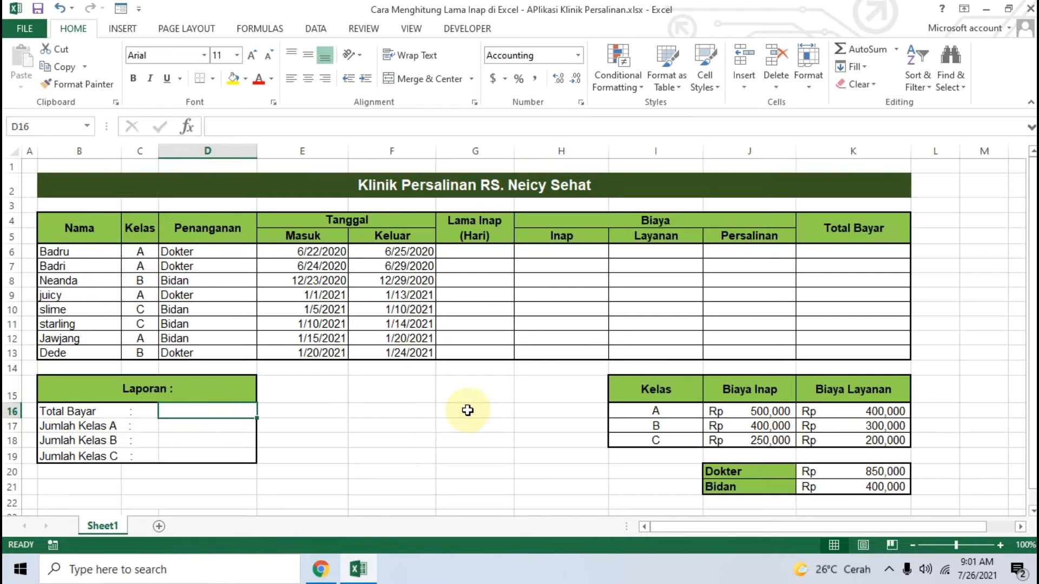
pyautogui.moveTo(841, 249); pyautogui.dragTo(829, 354)
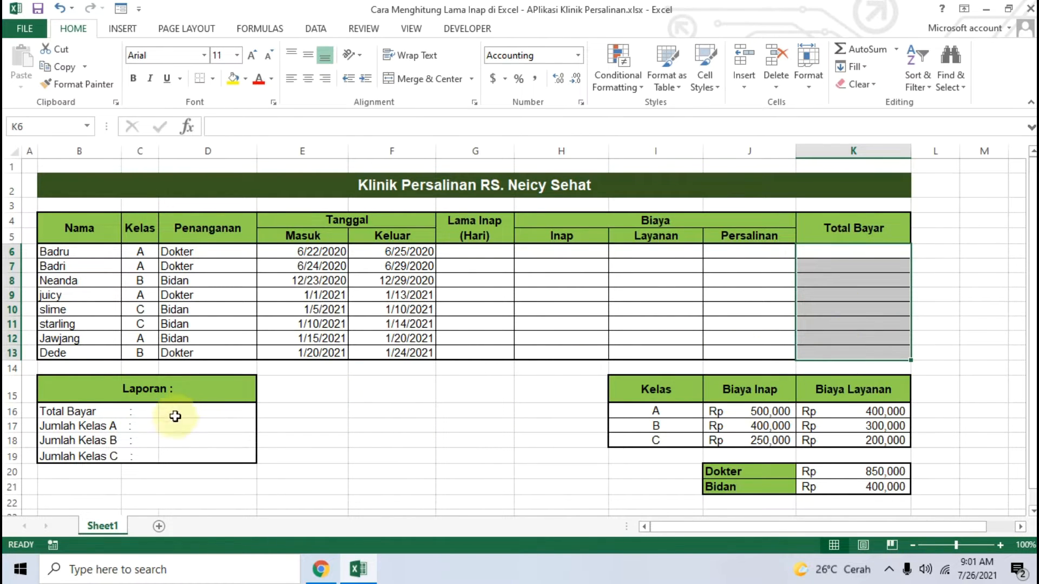
pyautogui.click(146, 428)
pyautogui.moveTo(130, 252); pyautogui.dragTo(142, 266)
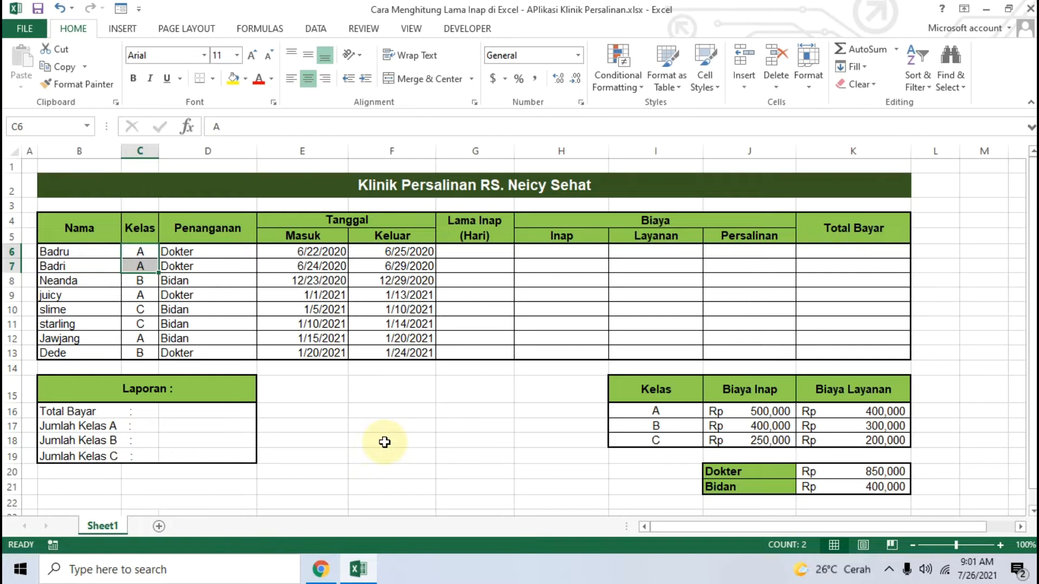
# Step: Compare the sheet with the sample table image on the tutorial page in Chrome, and return to Lama Inap cell G6 in Excel
pyautogui.click(320, 569)
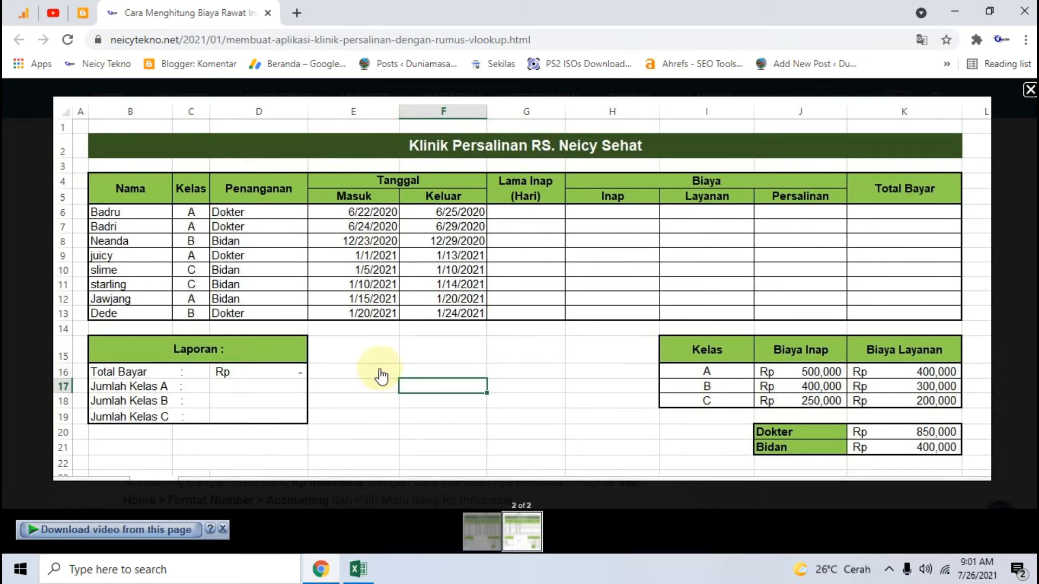
pyautogui.click(323, 567)
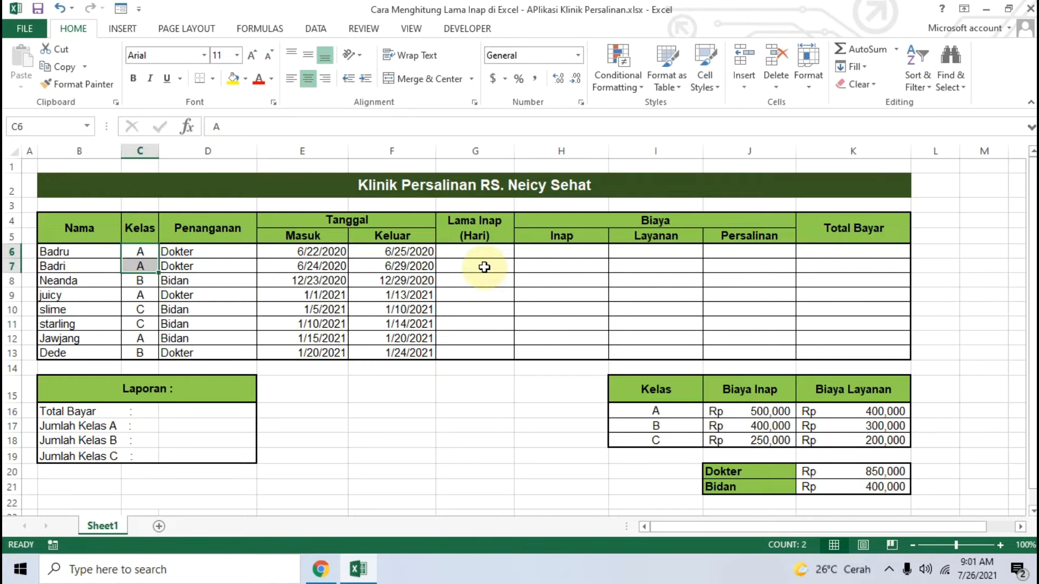
pyautogui.click(425, 407)
pyautogui.click(483, 250)
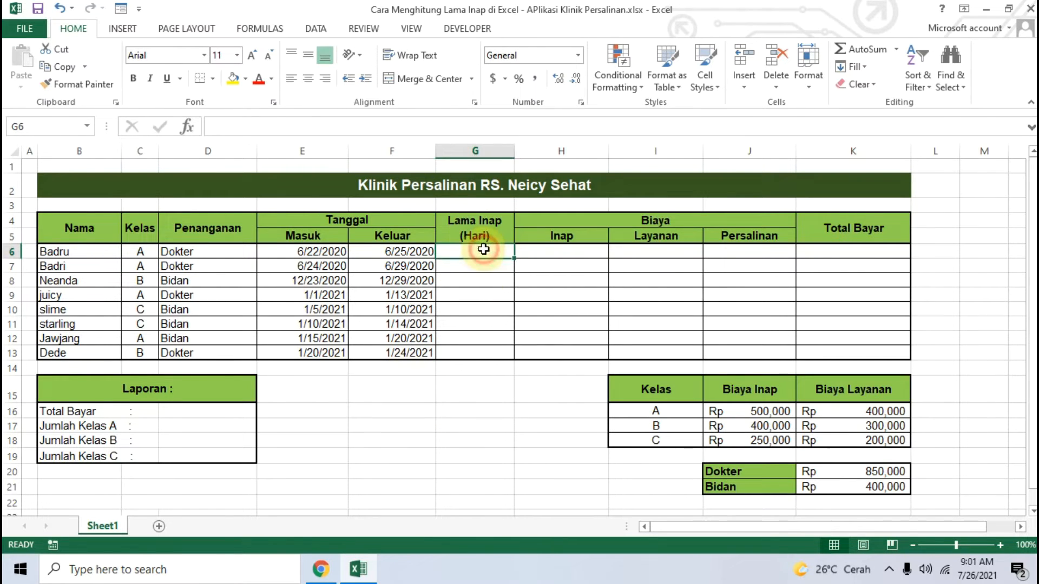
# Step: Switch to Chrome, close the enlarged table image, and find the Lama Inap section about DATEDIF in the article
pyautogui.click(321, 569)
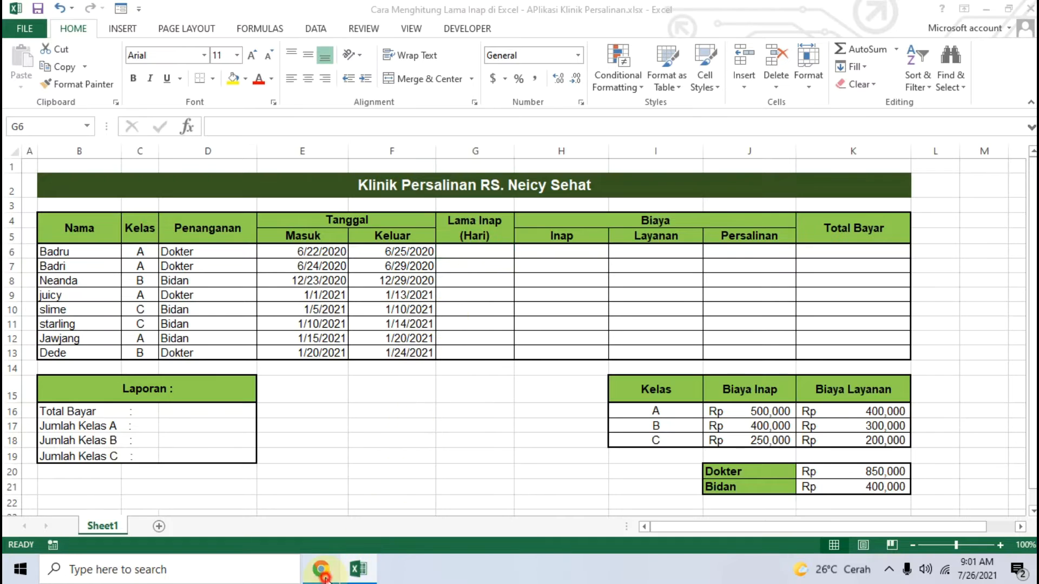
pyautogui.click(4, 275)
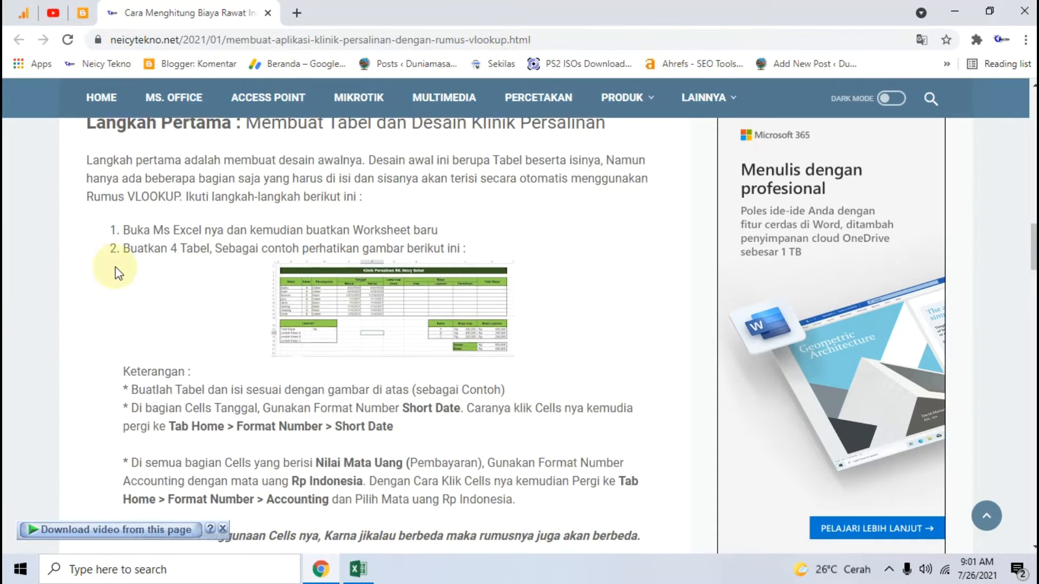
pyautogui.scroll(-4, 116, 267)
pyautogui.scroll(3, 116, 268)
pyautogui.scroll(-4, 115, 267)
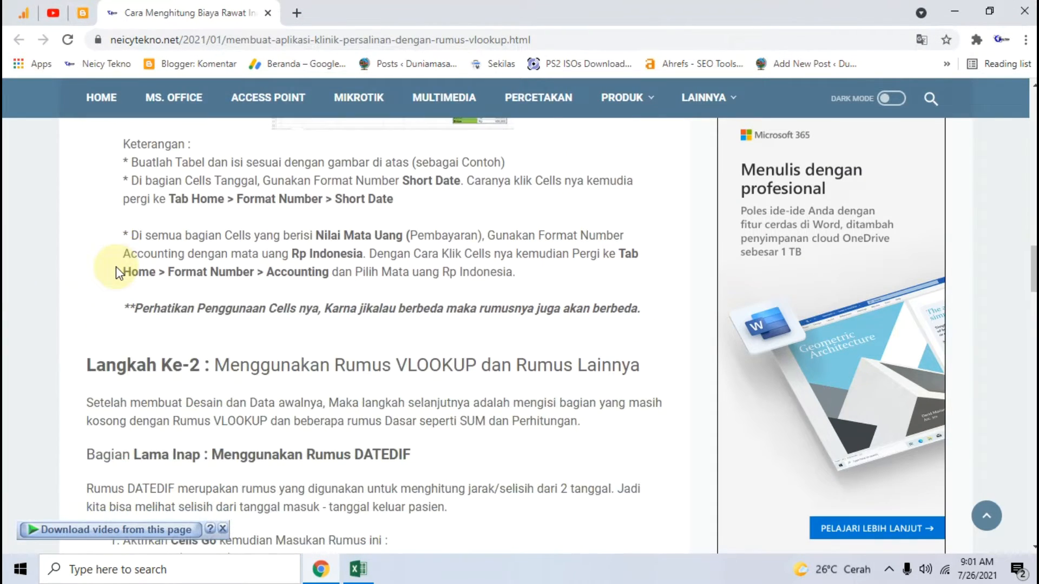
pyautogui.scroll(-4, 225, 306)
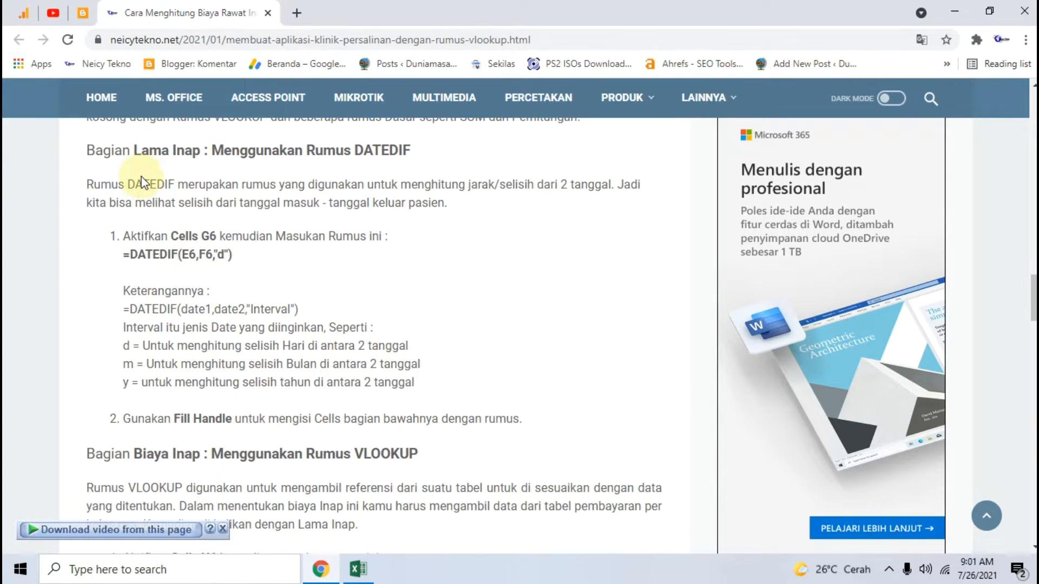
# Step: Examine the DATEDIF formula and the explanations of its d, m and y interval codes
pyautogui.moveTo(234, 254); pyautogui.dragTo(121, 255)
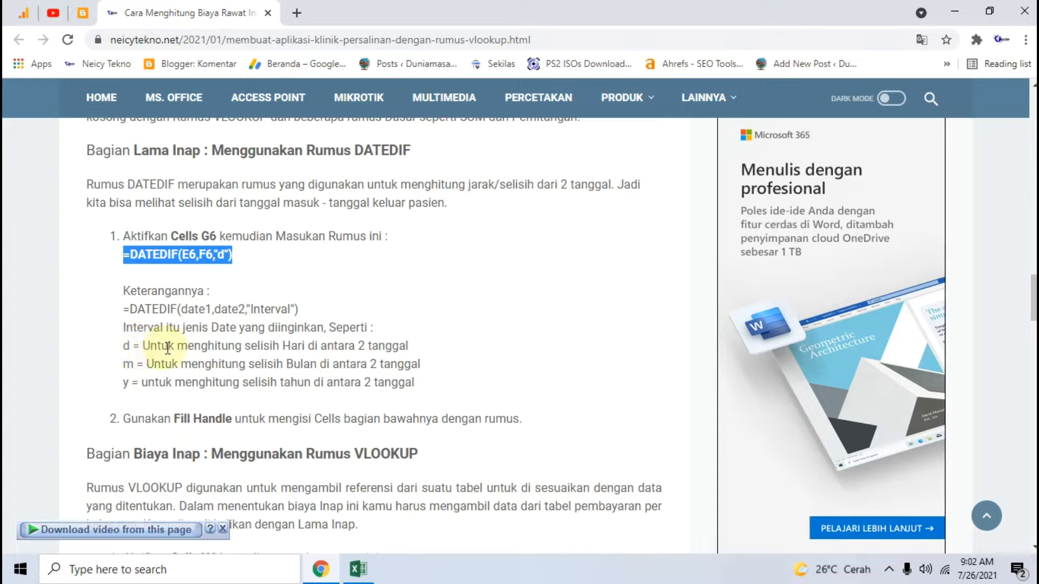
pyautogui.moveTo(414, 346); pyautogui.dragTo(194, 347)
pyautogui.moveTo(121, 364); pyautogui.dragTo(134, 366)
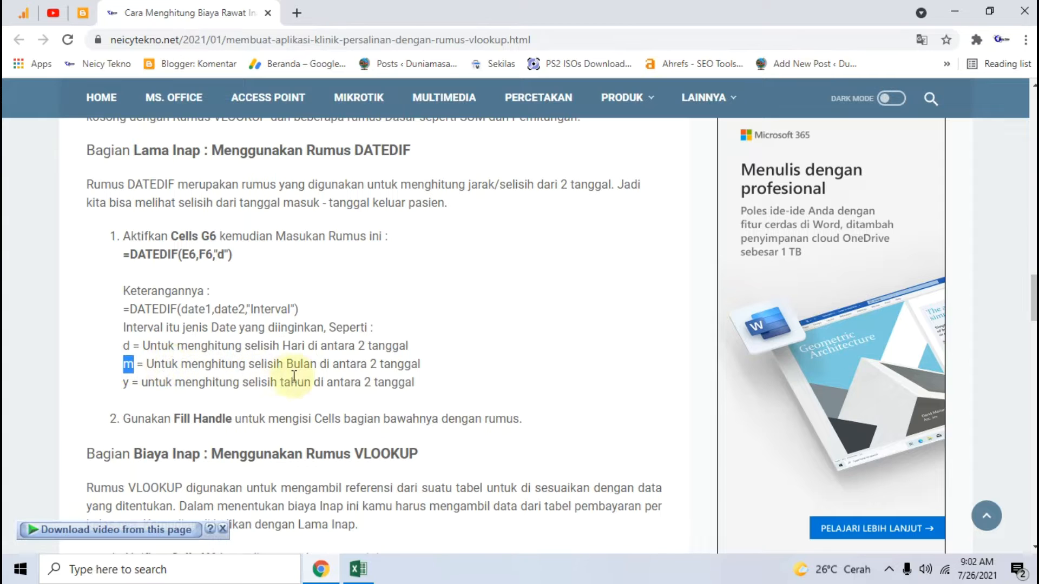
pyautogui.moveTo(121, 383); pyautogui.dragTo(132, 384)
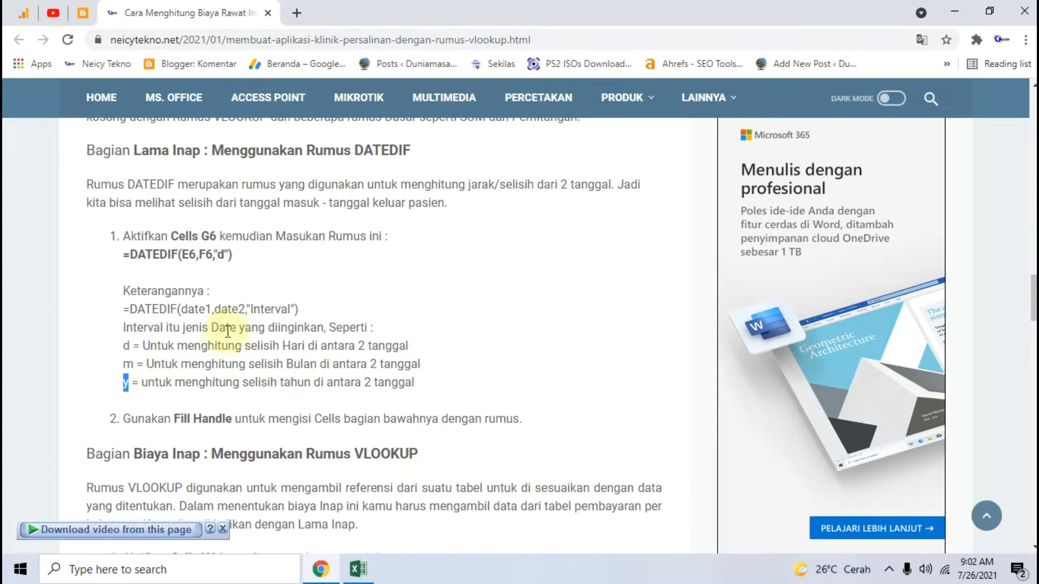
pyautogui.moveTo(122, 346); pyautogui.dragTo(127, 347)
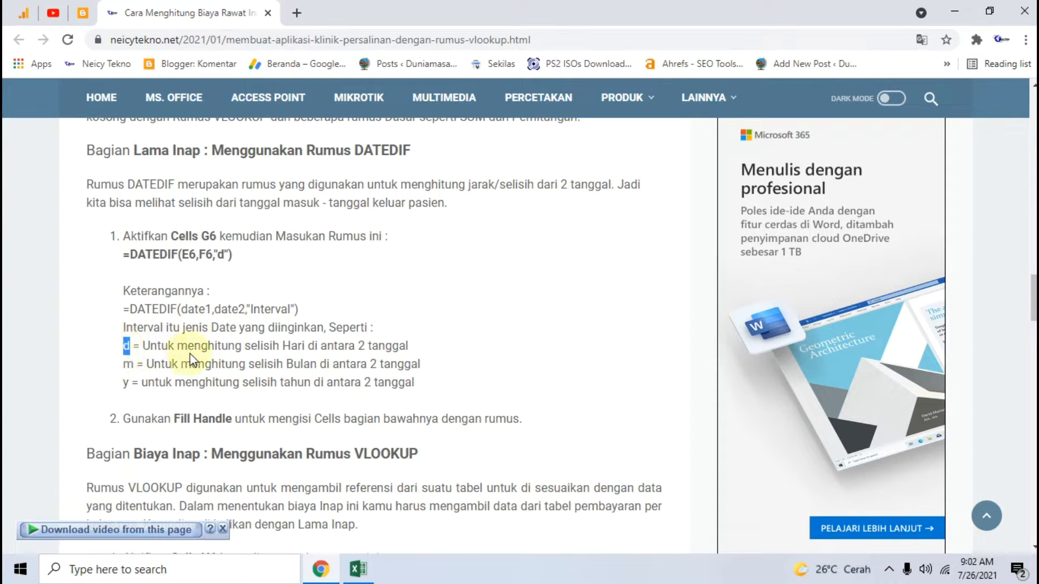
# Step: Copy the formula =DATEDIF(E6,F6,"d") from the tutorial page and enter it in Lama Inap cell G6 in Excel
pyautogui.moveTo(238, 255); pyautogui.dragTo(121, 258)
pyautogui.rightClick(156, 262)
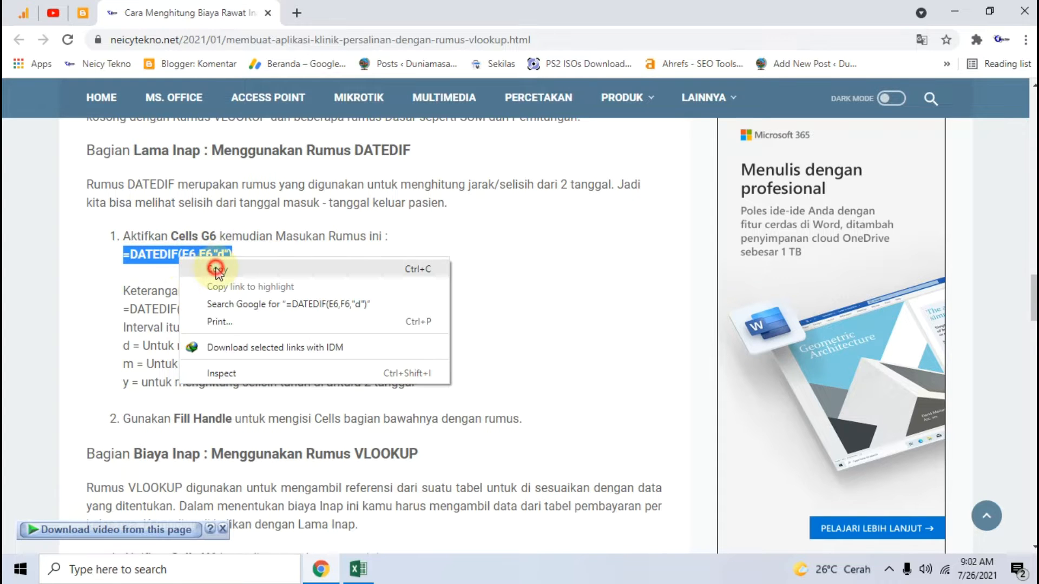
pyautogui.click(214, 269)
pyautogui.click(357, 566)
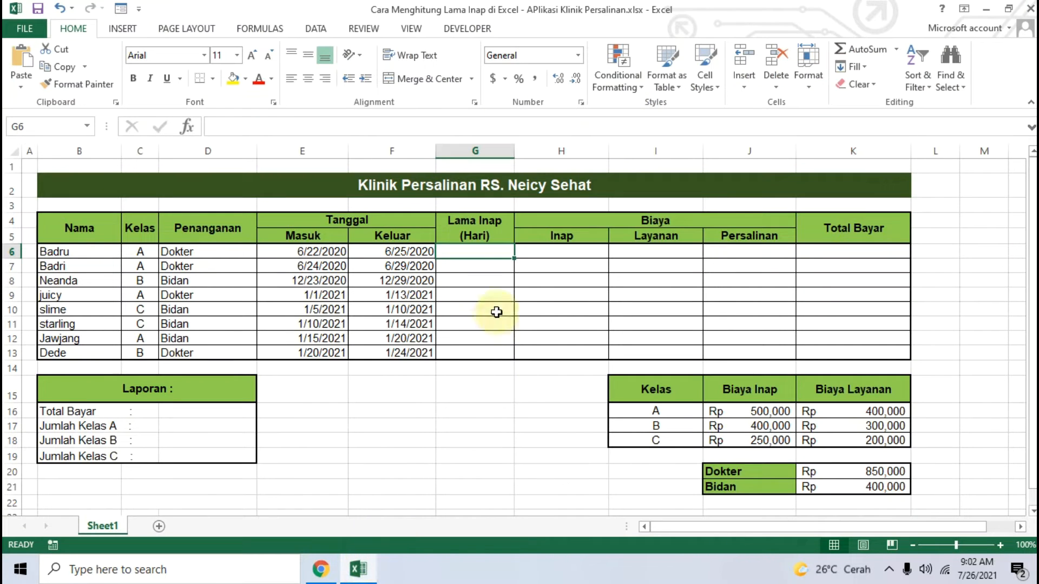
pyautogui.click(472, 252)
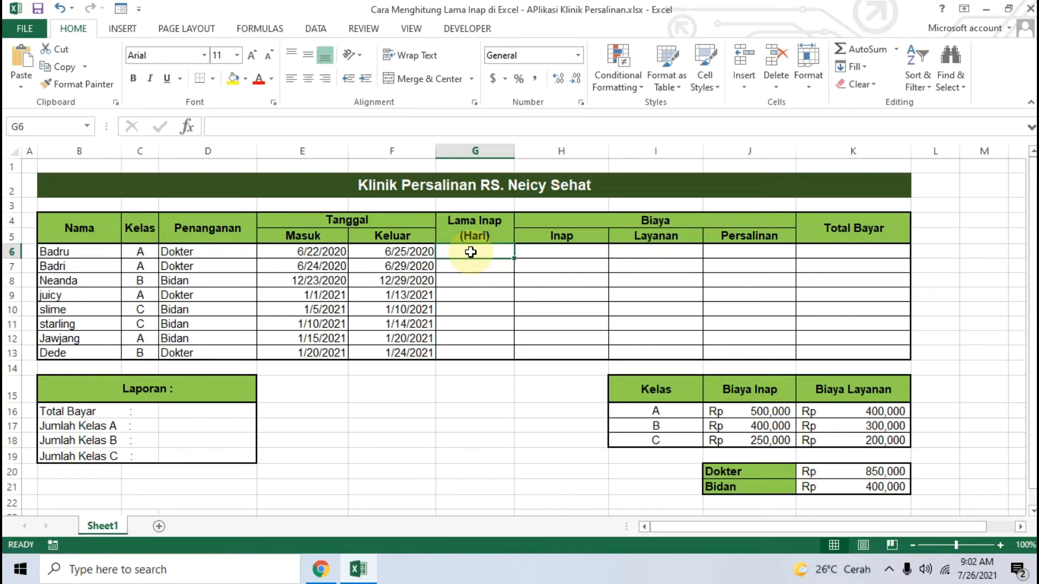
pyautogui.click(349, 129)
pyautogui.hotkey('ctrl', 'v')
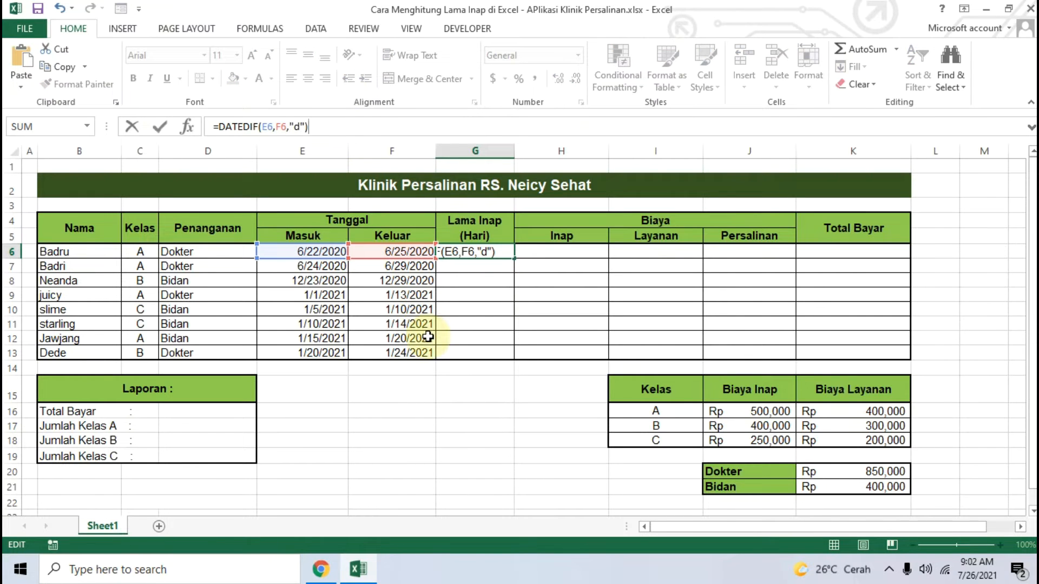
pyautogui.press('Return')
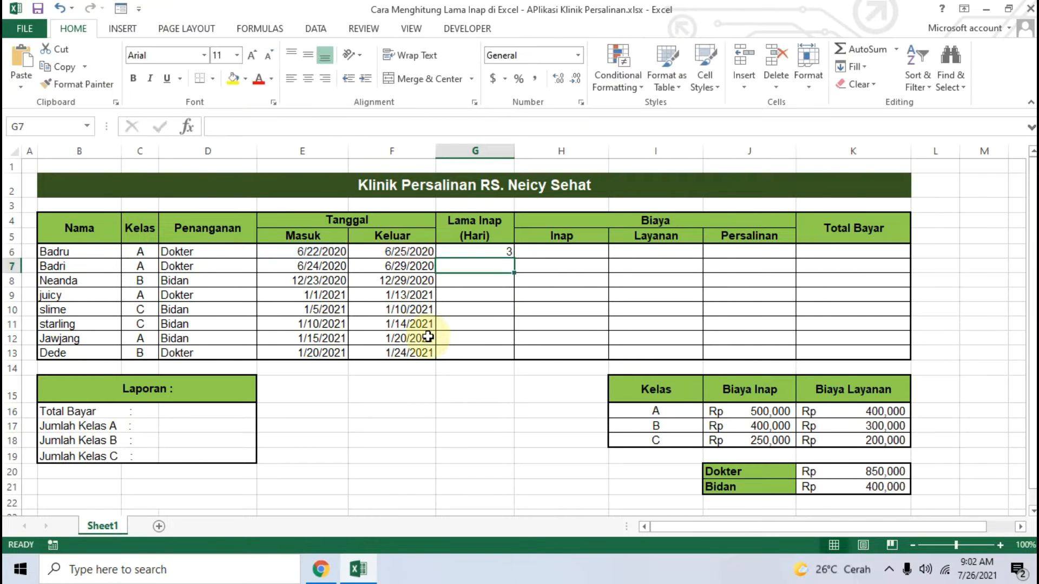
# Step: Review the date references and the "d" interval argument of the DATEDIF formula in G6, keeping the formula as it is
pyautogui.click(477, 253)
pyautogui.click(336, 127)
pyautogui.click(268, 125)
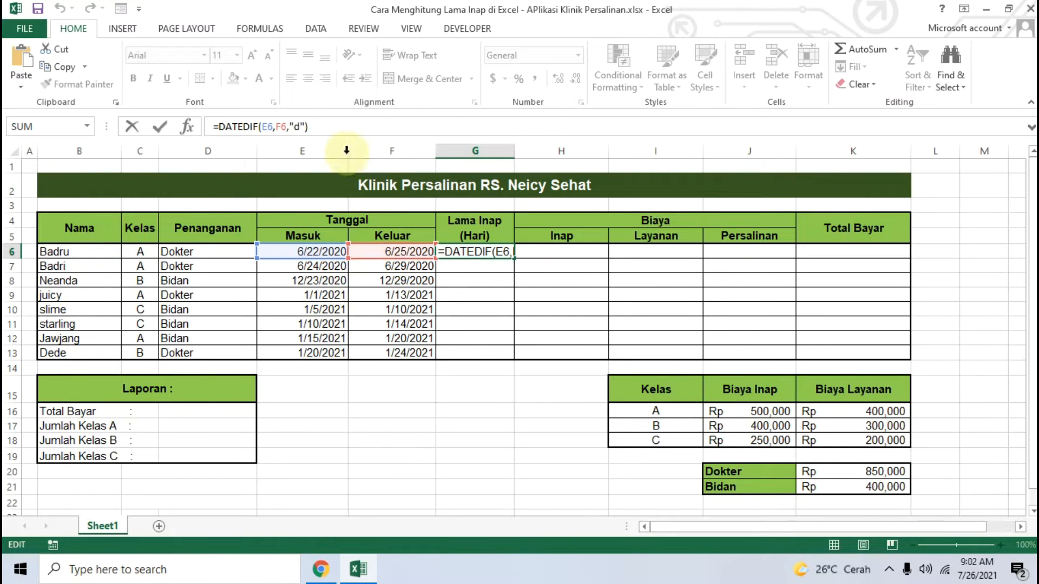
pyautogui.doubleClick(296, 127)
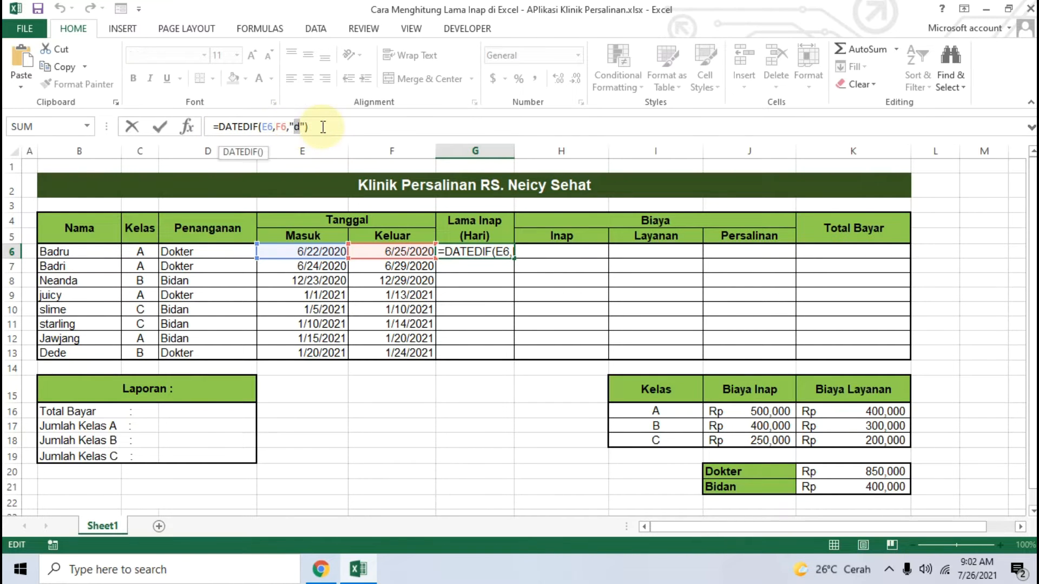
pyautogui.click(323, 127)
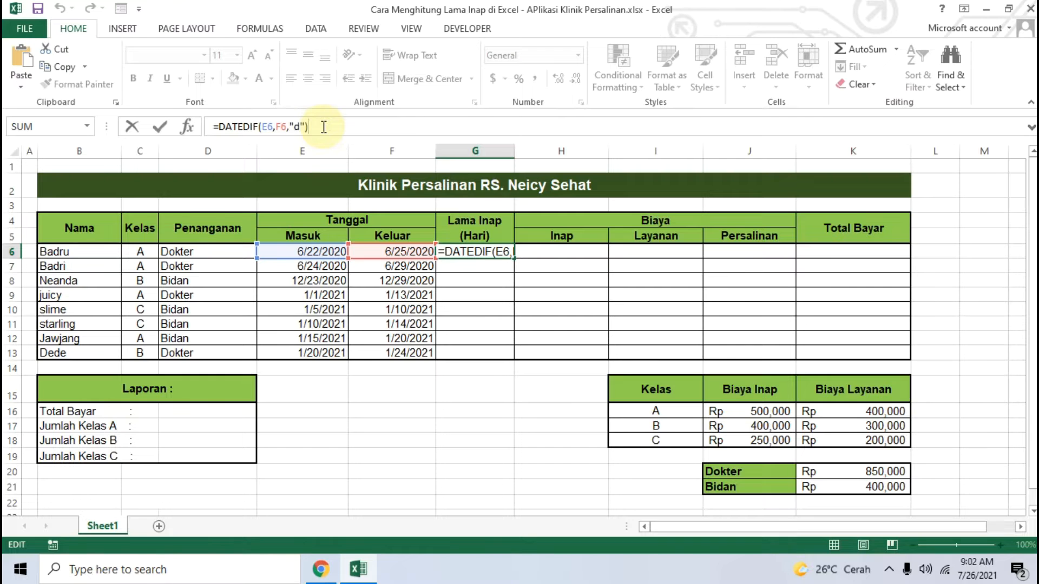
pyautogui.press('Return')
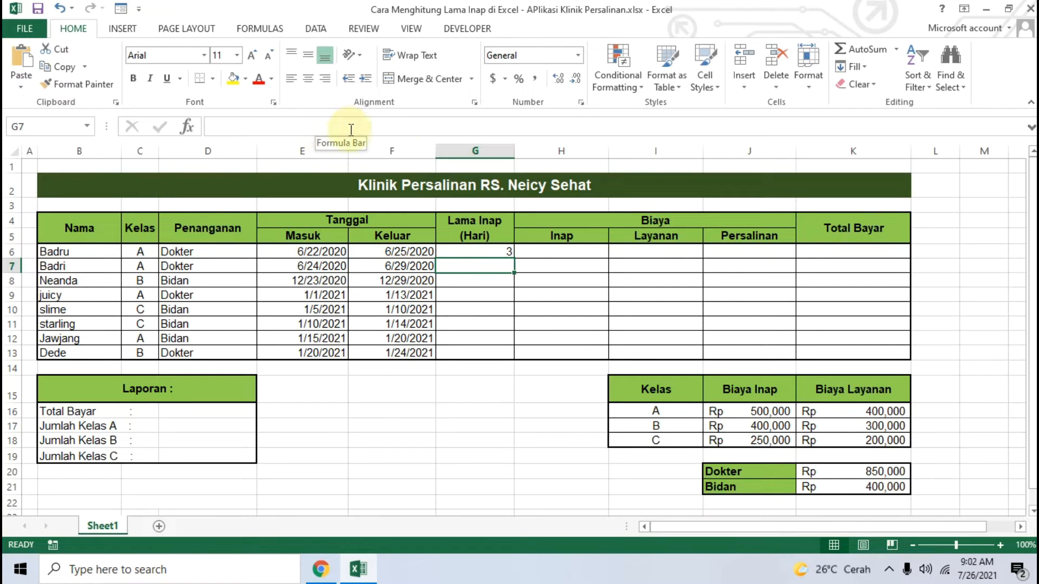
# Step: Fill the DATEDIF formula from G6 down through G13 in the Lama Inap column
pyautogui.click(487, 250)
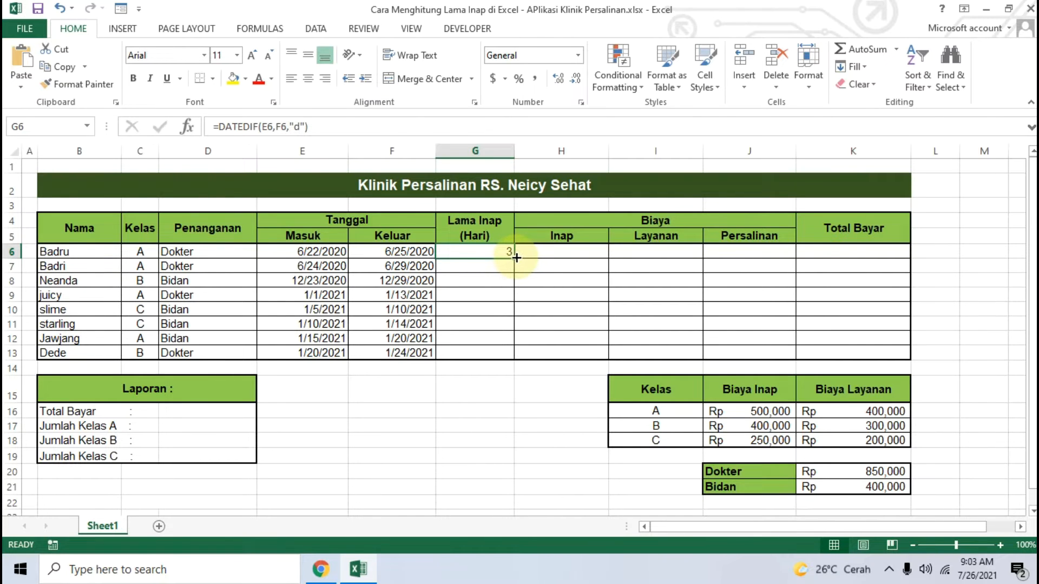
pyautogui.moveTo(514, 258); pyautogui.dragTo(505, 362)
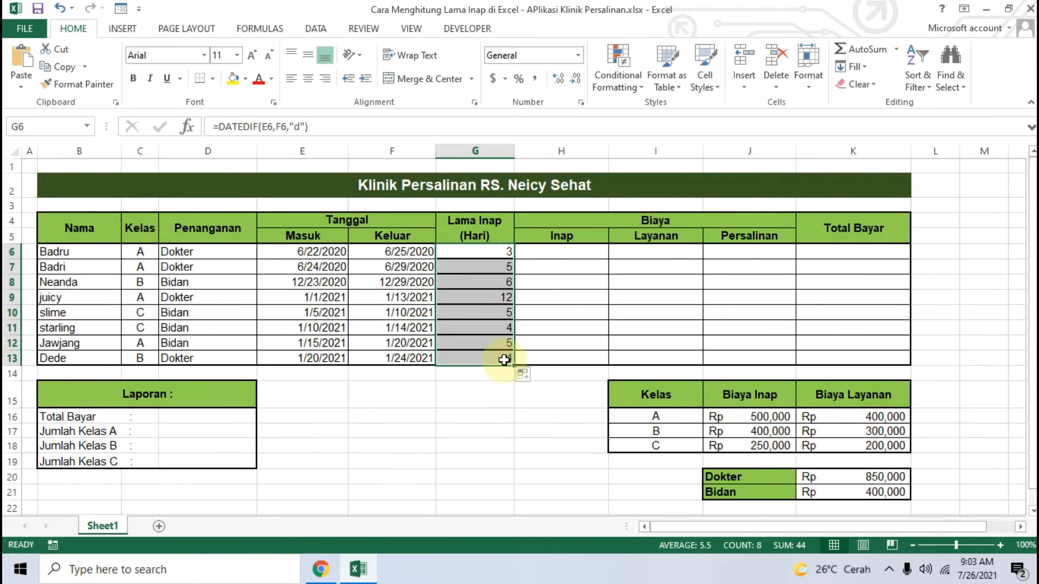
pyautogui.click(508, 405)
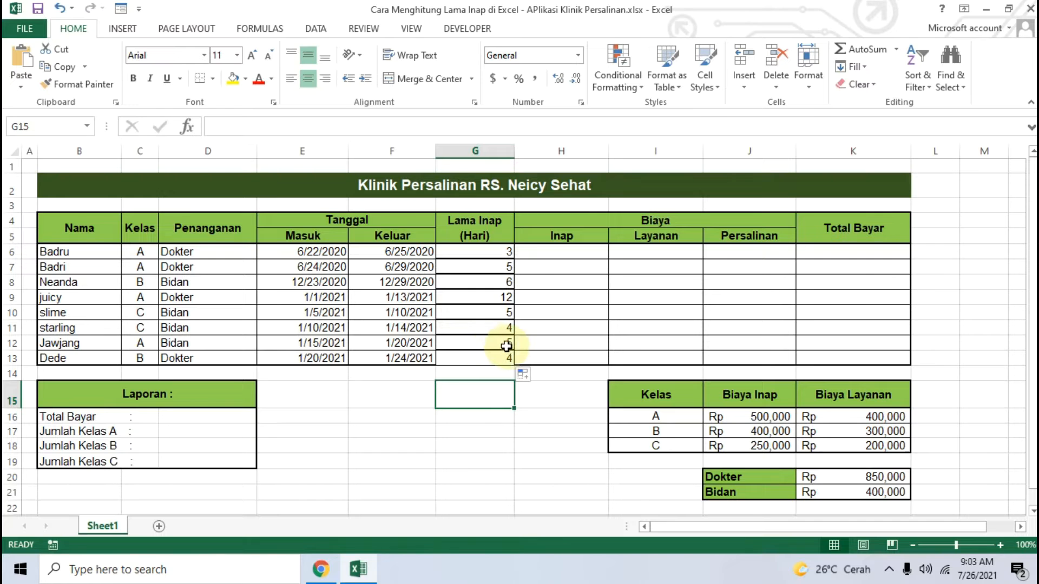
# Step: Replace the thick copied borders on the Lama Inap cells G6:G13 with thin borders
pyautogui.moveTo(475, 252); pyautogui.dragTo(471, 355)
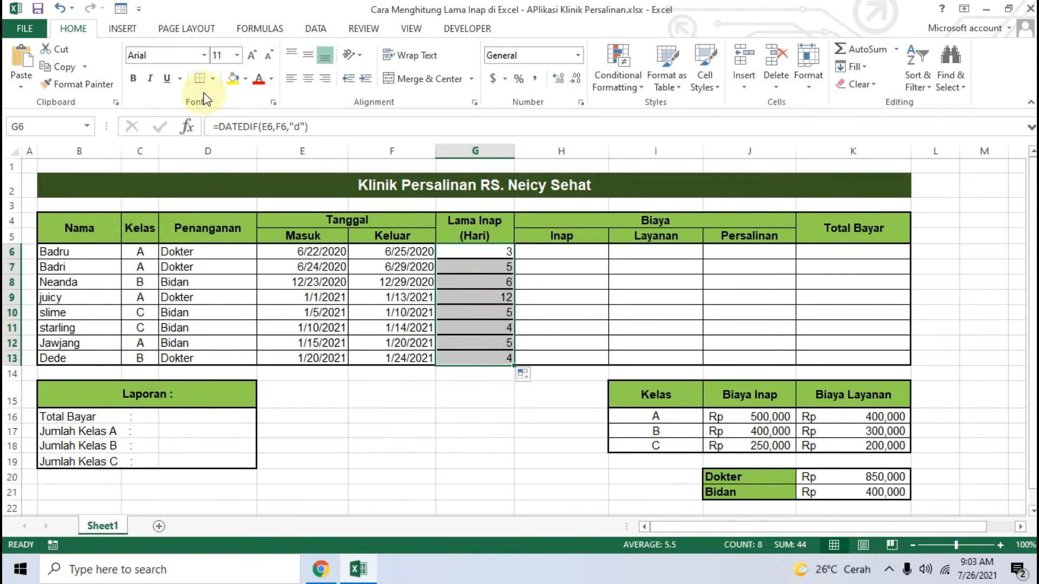
pyautogui.click(212, 79)
pyautogui.click(221, 194)
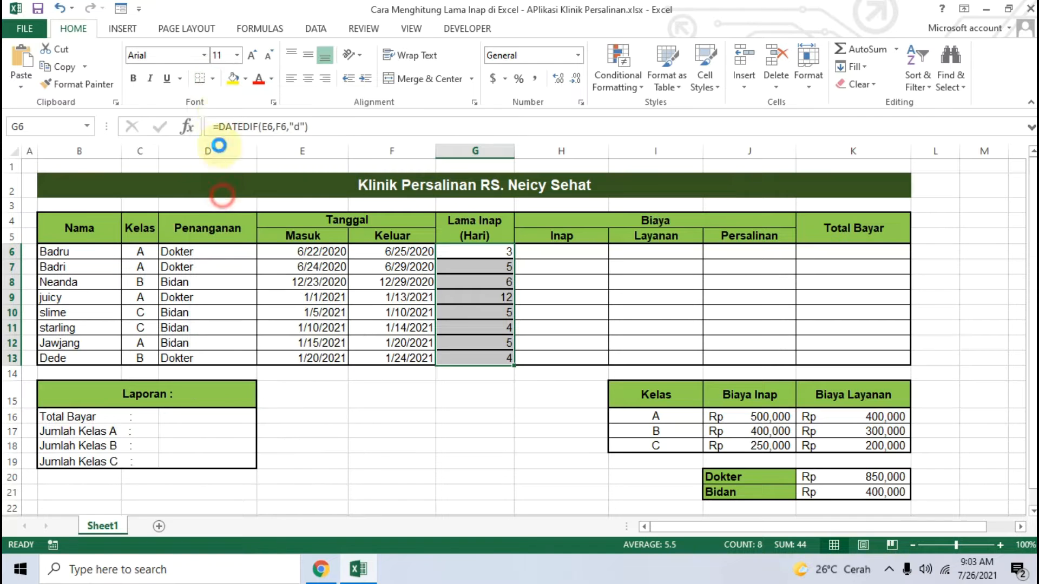
pyautogui.click(207, 79)
pyautogui.click(238, 209)
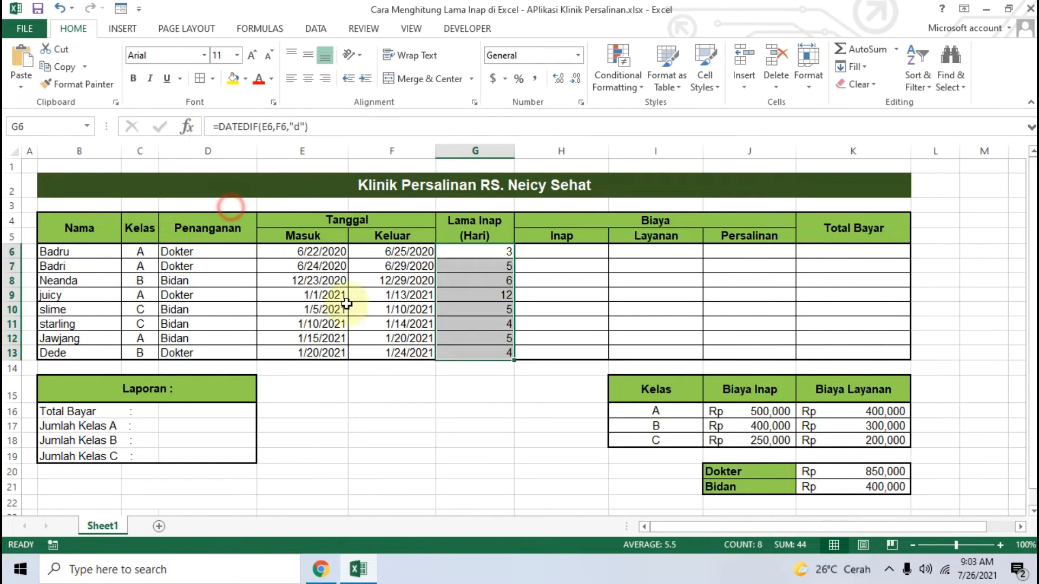
pyautogui.click(430, 367)
# Step: Select Inap cost cell H6 and examine the Biaya Inap formula =VLOOKUP(C6,$I$15:$K$18,2)*G6 and its notes on the tutorial page in Chrome
pyautogui.click(547, 257)
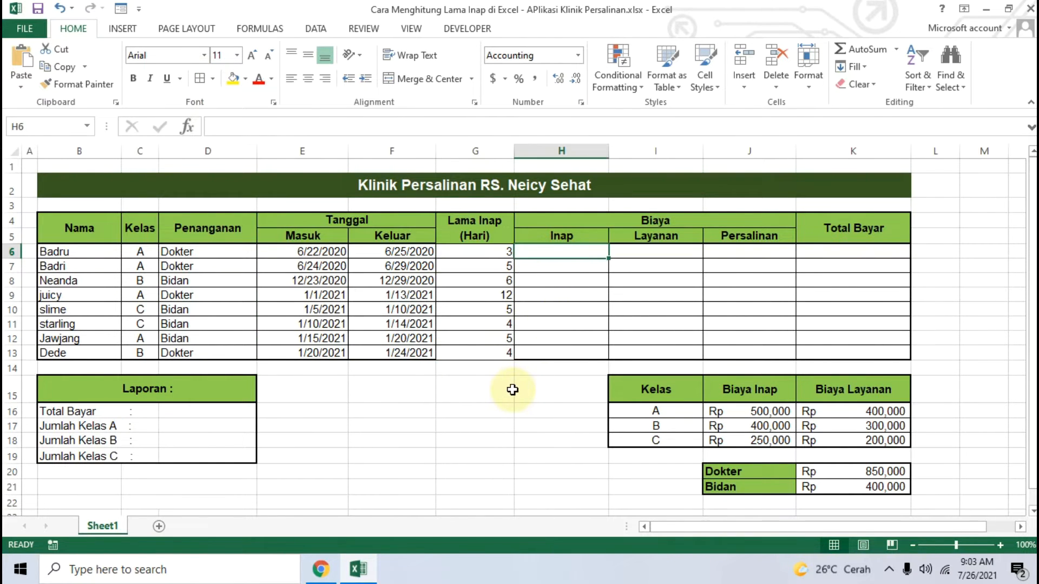
pyautogui.click(358, 568)
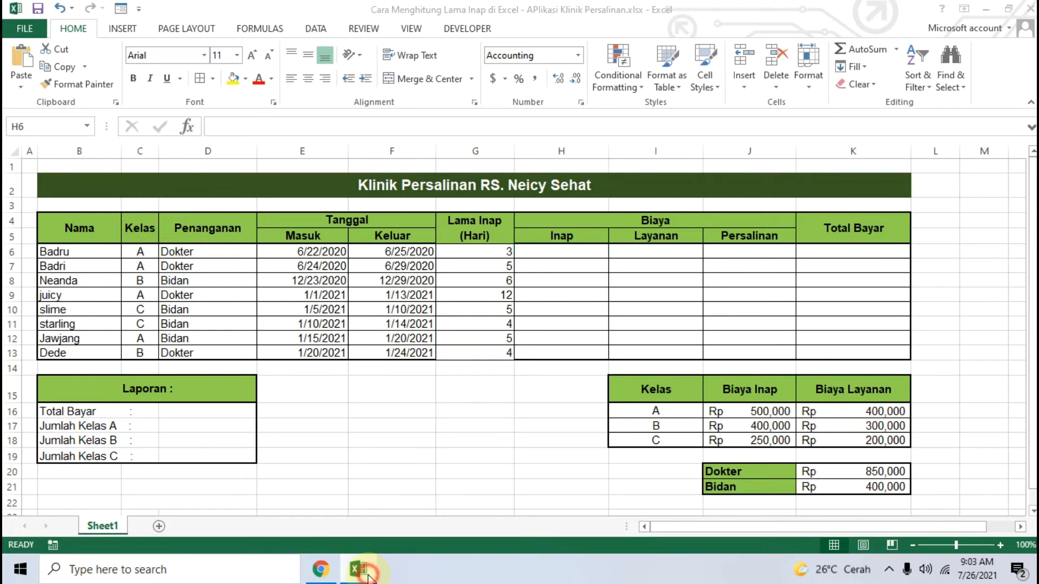
pyautogui.scroll(-3, 340, 412)
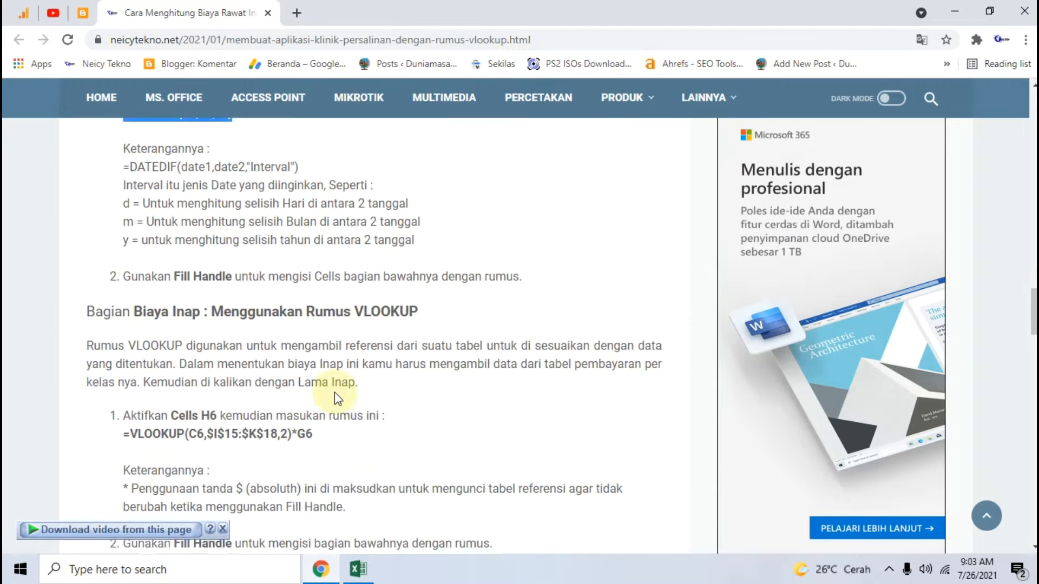
pyautogui.scroll(-2, 333, 406)
pyautogui.moveTo(314, 349); pyautogui.dragTo(126, 352)
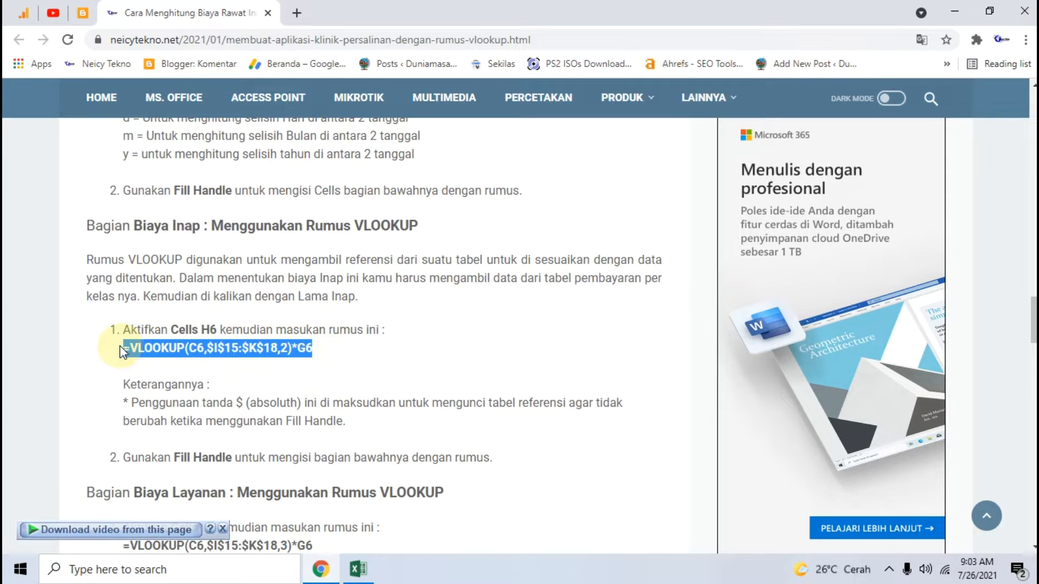
pyautogui.scroll(-1, 151, 364)
pyautogui.moveTo(123, 308); pyautogui.dragTo(213, 316)
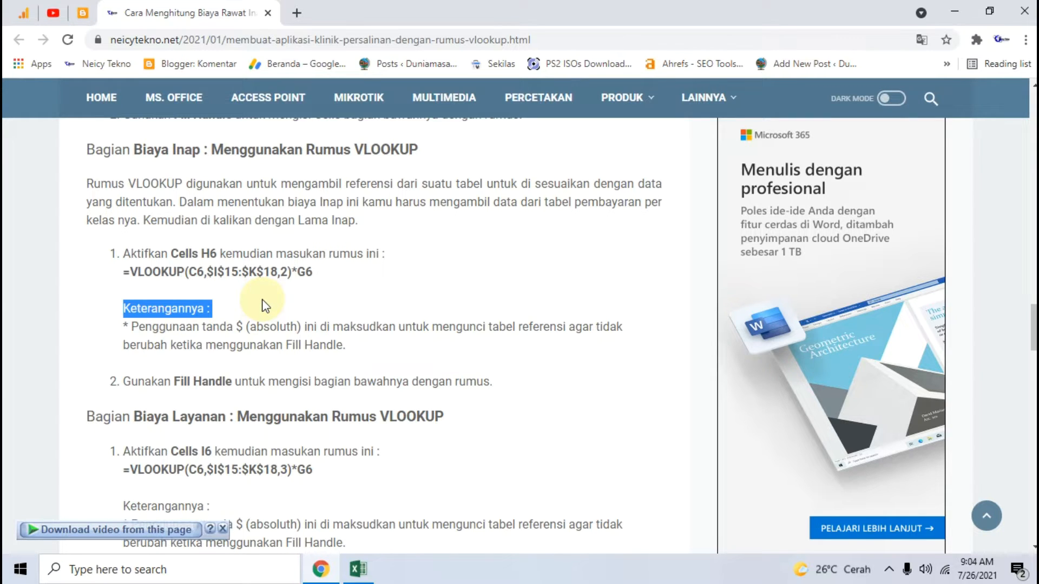
# Step: Copy the Biaya Inap formula =VLOOKUP(C6,$I$15:$K$18,2)*G6 from the tutorial page
pyautogui.click(239, 328)
pyautogui.moveTo(204, 272); pyautogui.dragTo(215, 274)
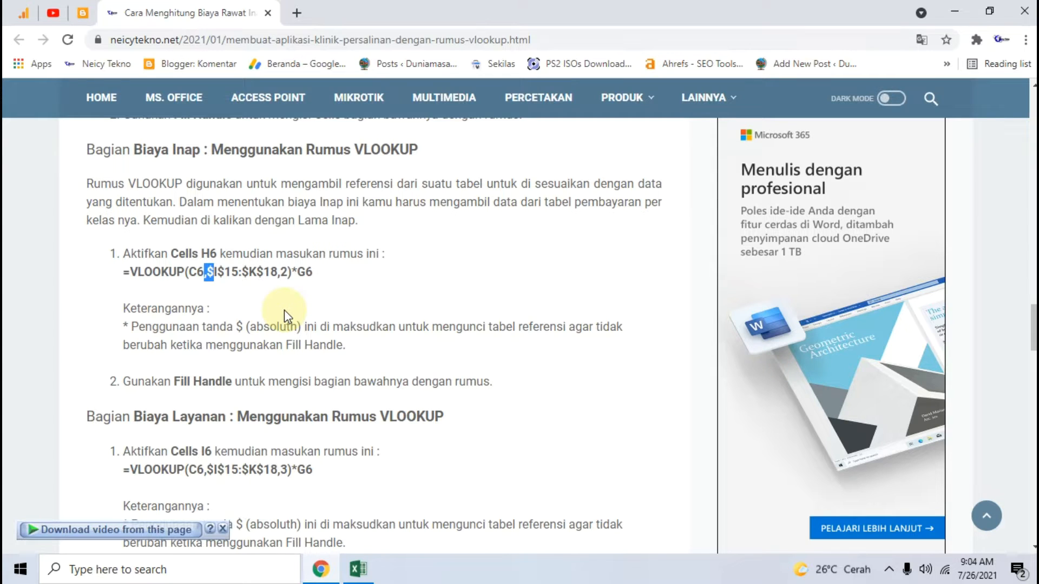
pyautogui.moveTo(316, 272); pyautogui.dragTo(236, 259)
pyautogui.moveTo(332, 271); pyautogui.dragTo(127, 270)
pyautogui.rightClick(201, 281)
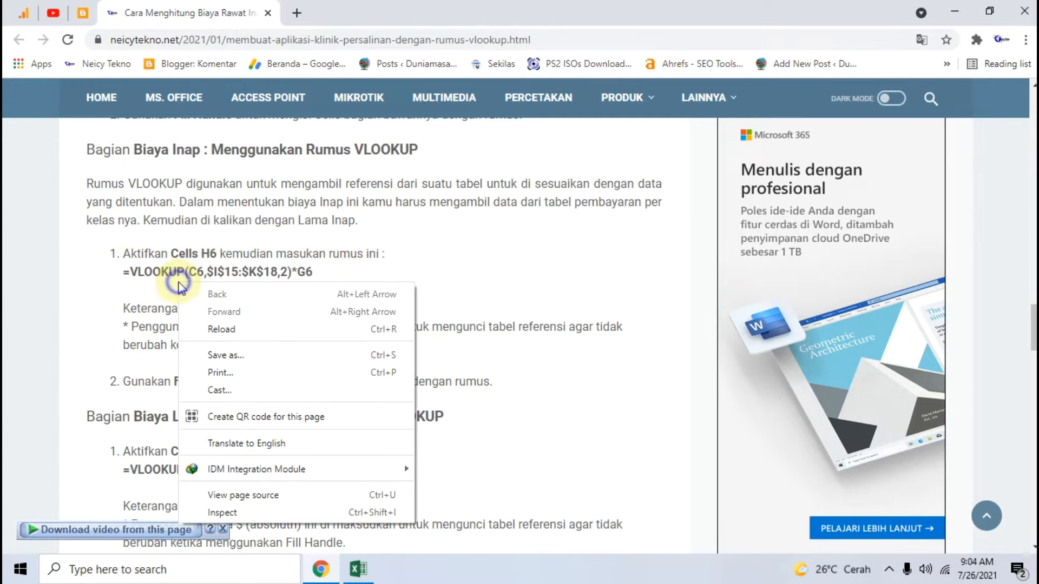
pyautogui.click(329, 271)
pyautogui.moveTo(327, 274); pyautogui.dragTo(130, 272)
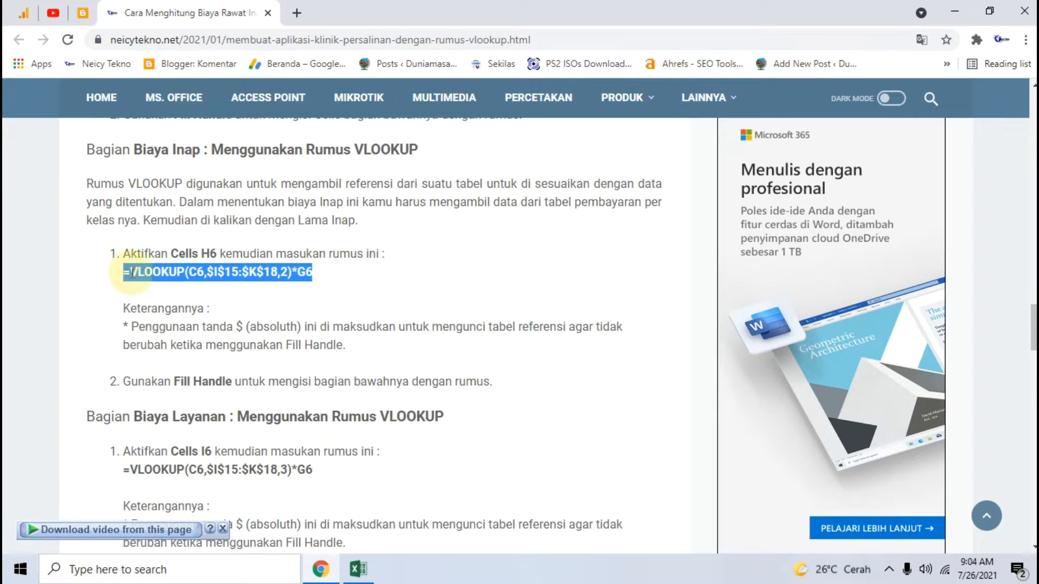
pyautogui.rightClick(148, 273)
pyautogui.click(348, 269)
pyautogui.moveTo(334, 265); pyautogui.dragTo(306, 273)
pyautogui.click(318, 271)
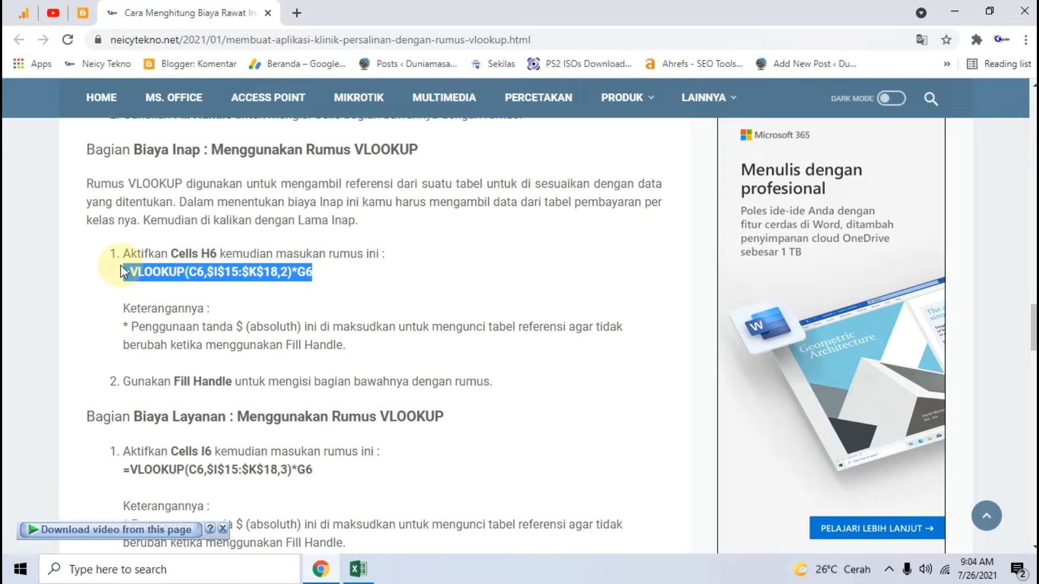
pyautogui.rightClick(181, 275)
pyautogui.click(206, 288)
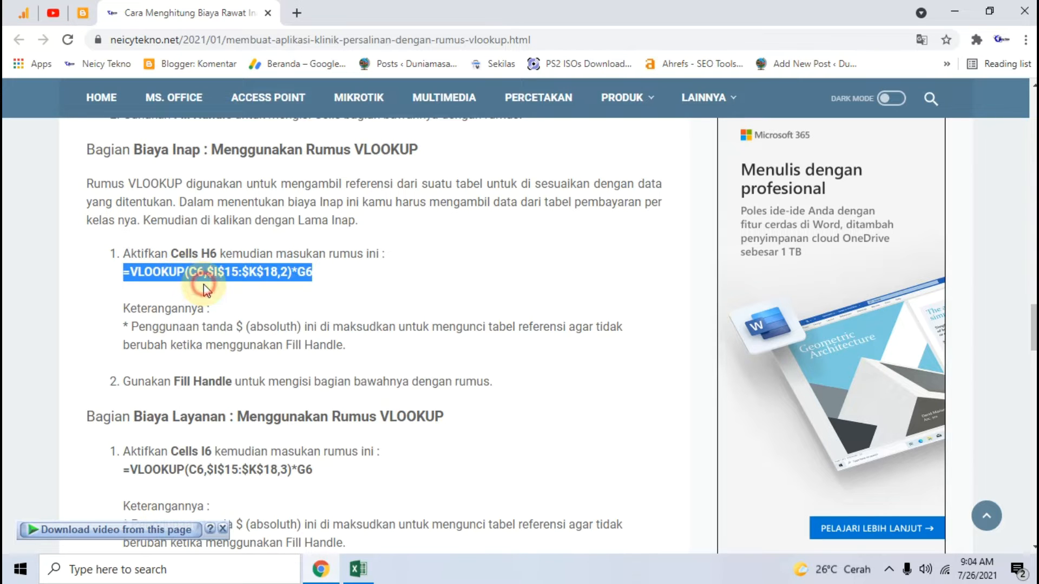
pyautogui.rightClick(208, 268)
pyautogui.click(223, 282)
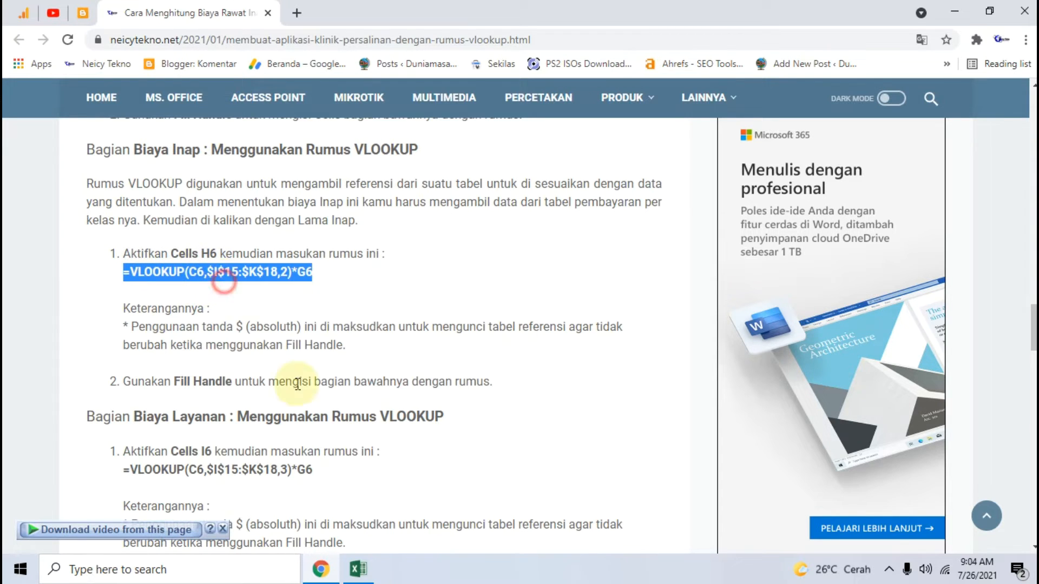
# Step: Switch to Excel and enter the copied formula =VLOOKUP(C6,$I$15:$K$18,2)*G6 in Inap cost cell H6
pyautogui.click(358, 568)
pyautogui.click(562, 252)
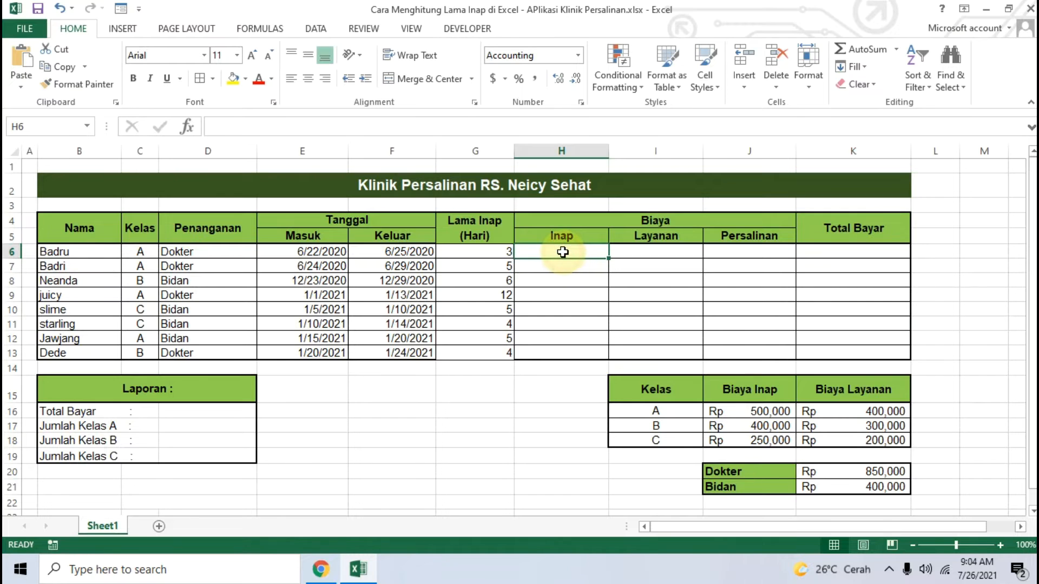
pyautogui.click(454, 118)
pyautogui.hotkey('ctrl', 'v')
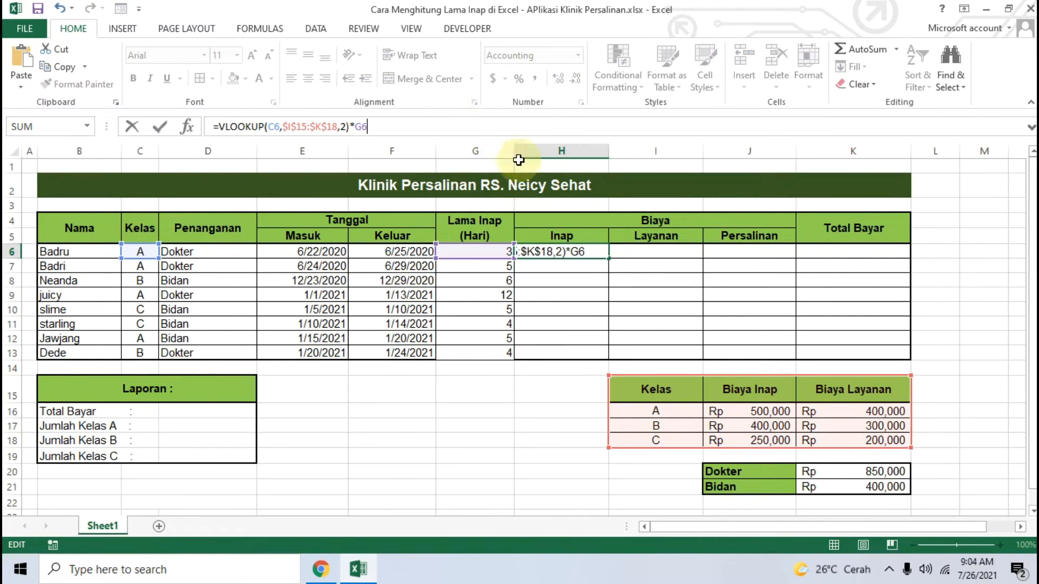
pyautogui.click(593, 251)
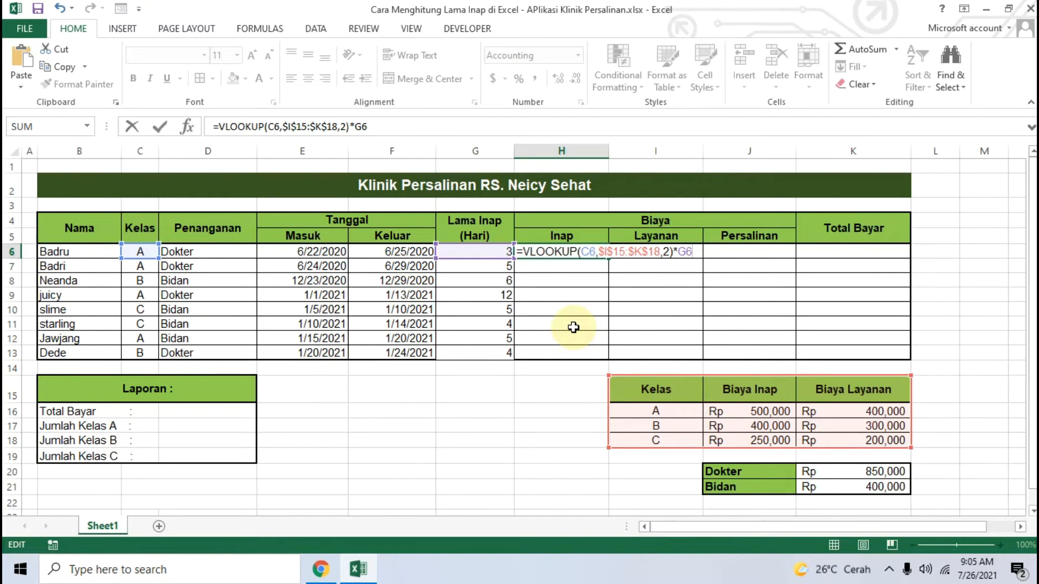
pyautogui.press('Return')
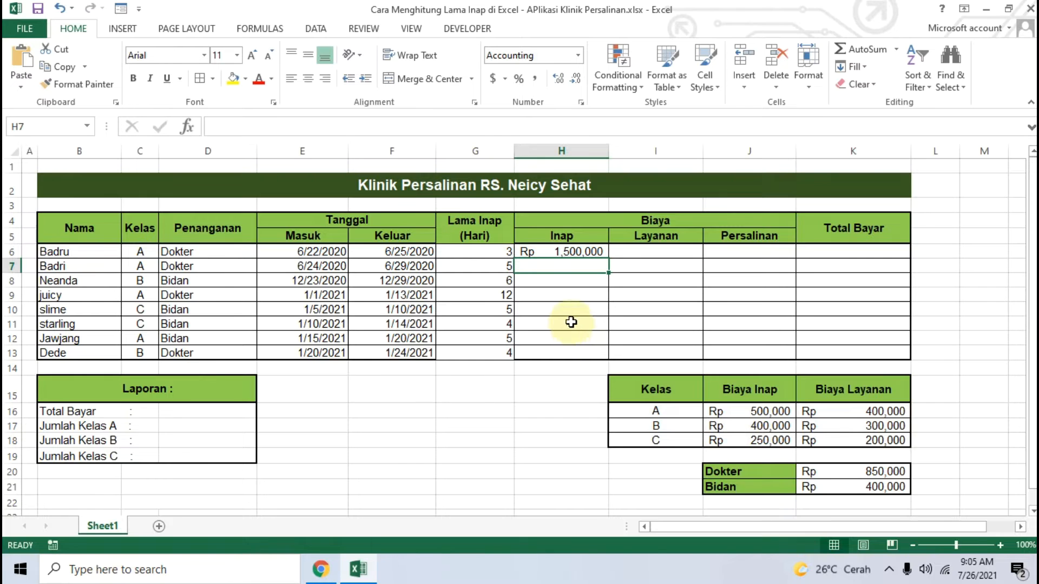
# Step: Check the Inap formula in H6 against the stay length in G6 and the class A Biaya Inap rate in J16
pyautogui.click(572, 250)
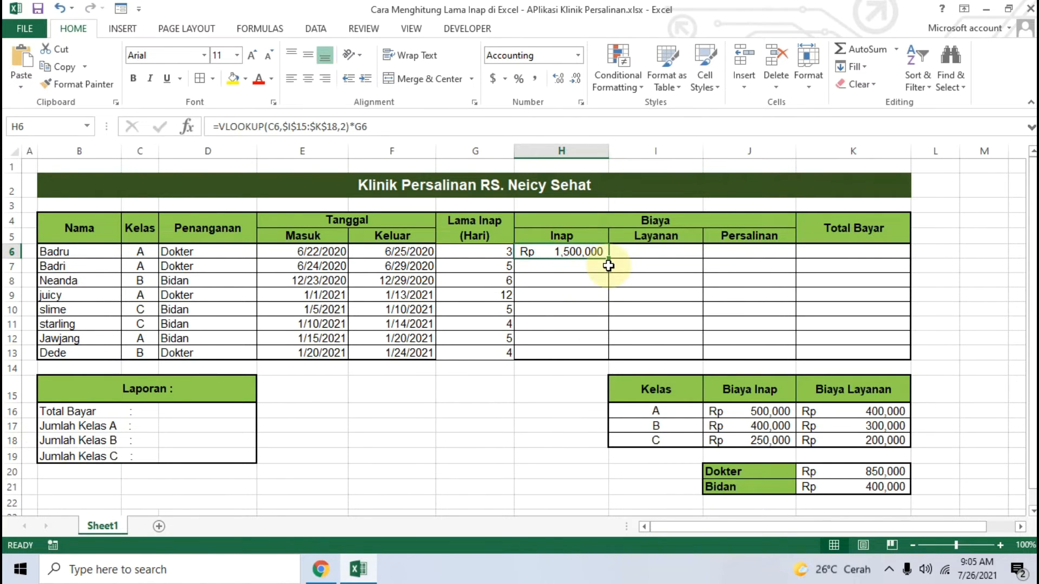
pyautogui.click(481, 252)
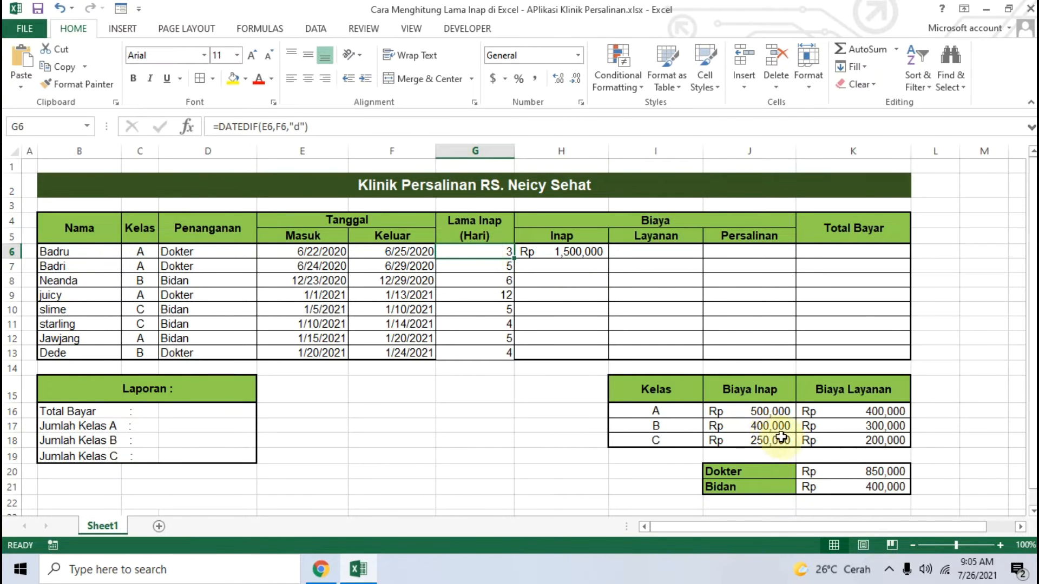
pyautogui.click(761, 412)
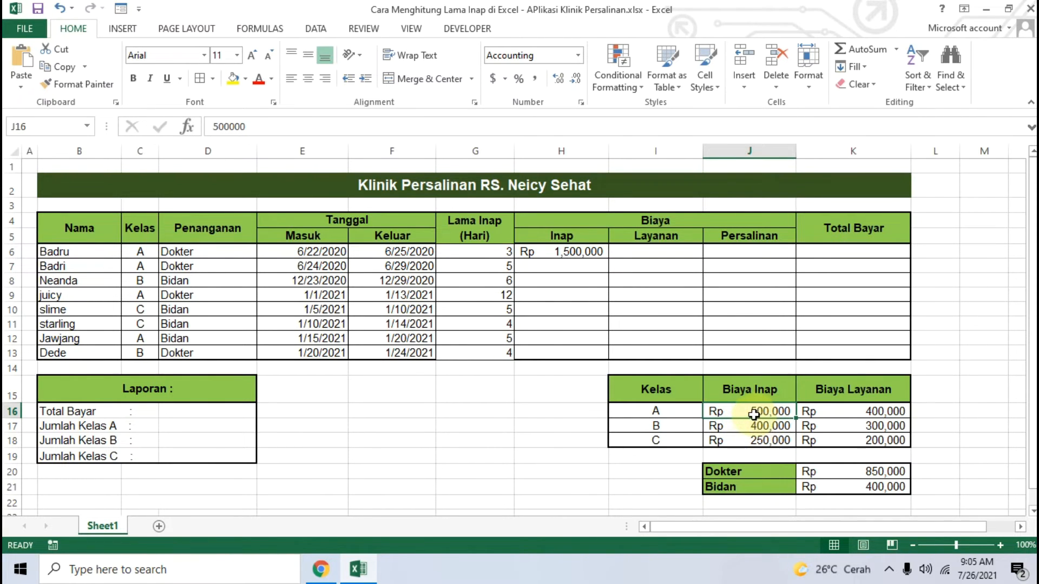
pyautogui.click(505, 250)
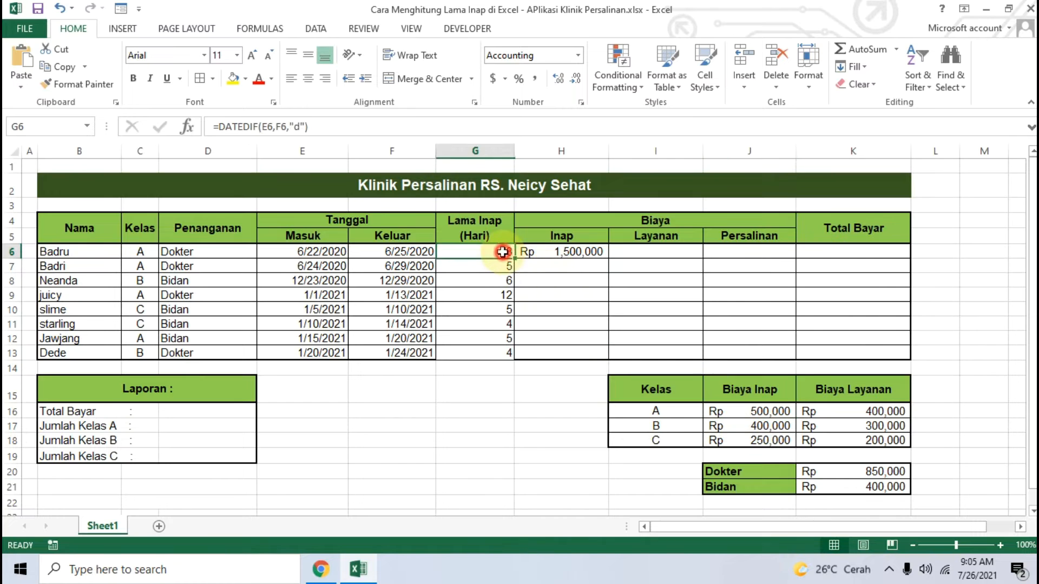
pyautogui.click(561, 255)
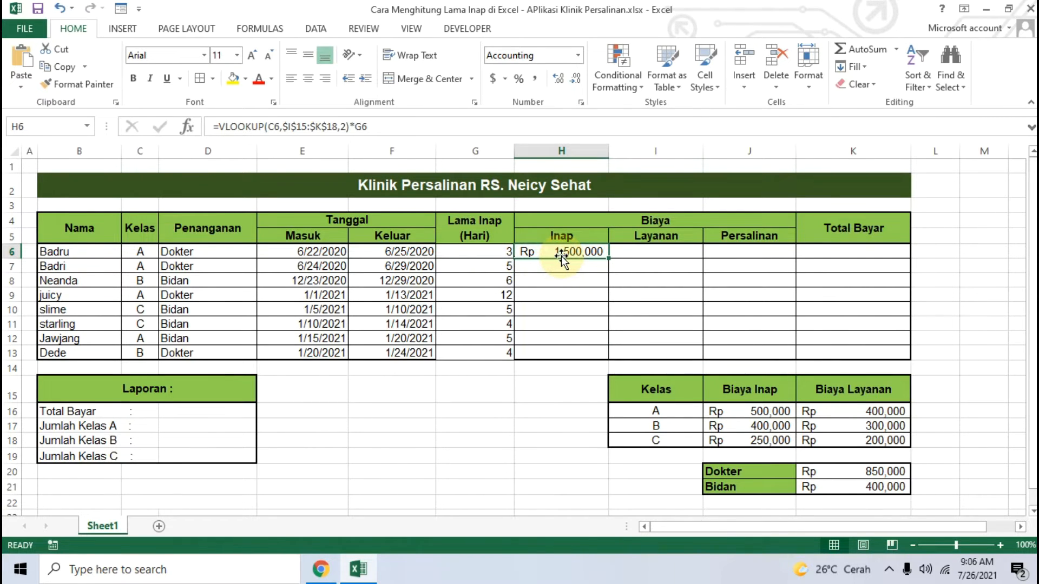
pyautogui.click(460, 123)
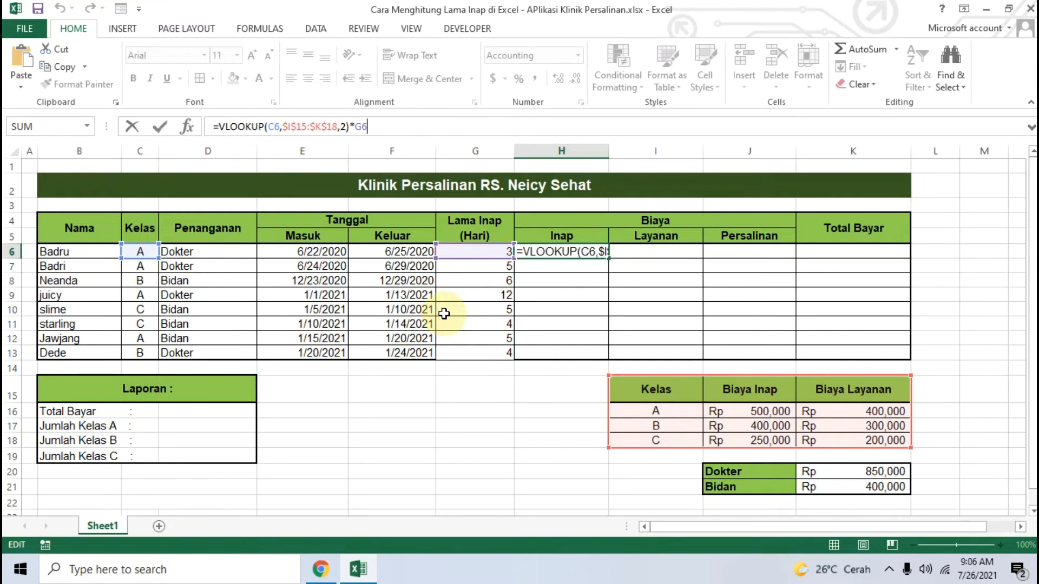
pyautogui.press('Return')
# Step: Fill the Inap formula from H6 down through H13 and replace the copied thick borders on those cells with thin borders on all sides
pyautogui.click(587, 254)
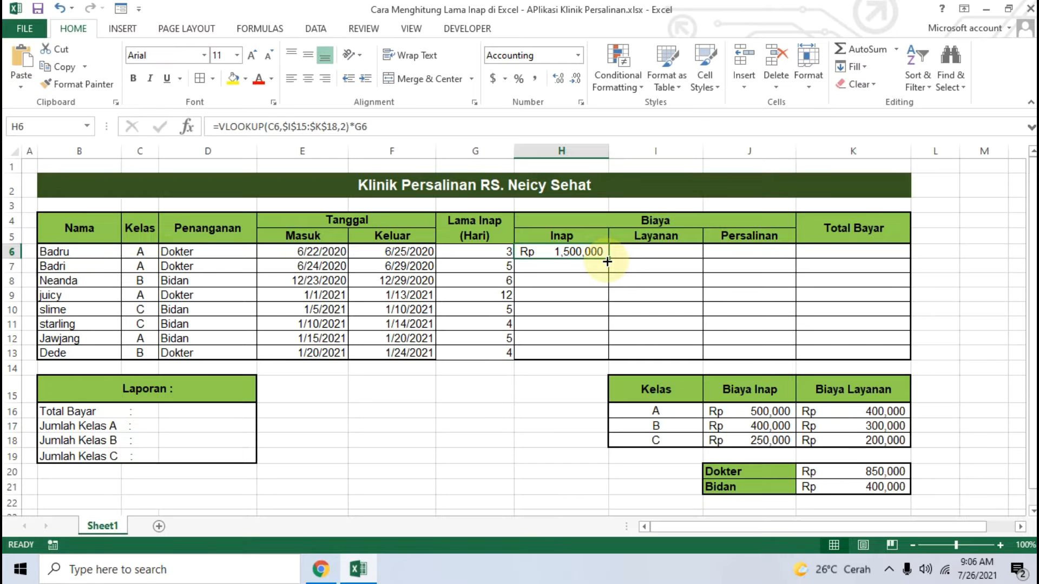
pyautogui.moveTo(607, 258); pyautogui.dragTo(599, 356)
pyautogui.moveTo(568, 253); pyautogui.dragTo(566, 357)
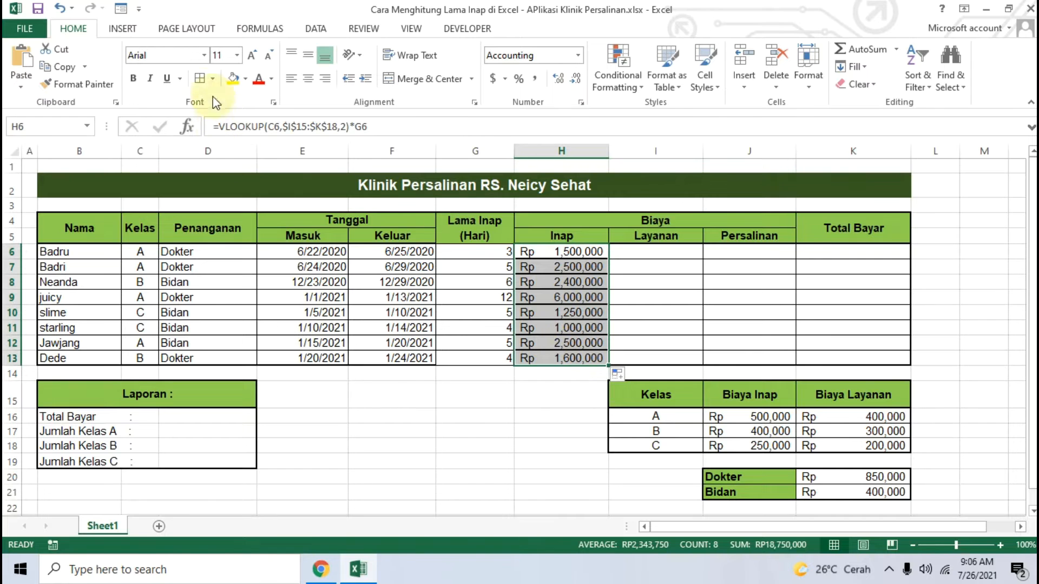
pyautogui.click(213, 79)
pyautogui.click(216, 183)
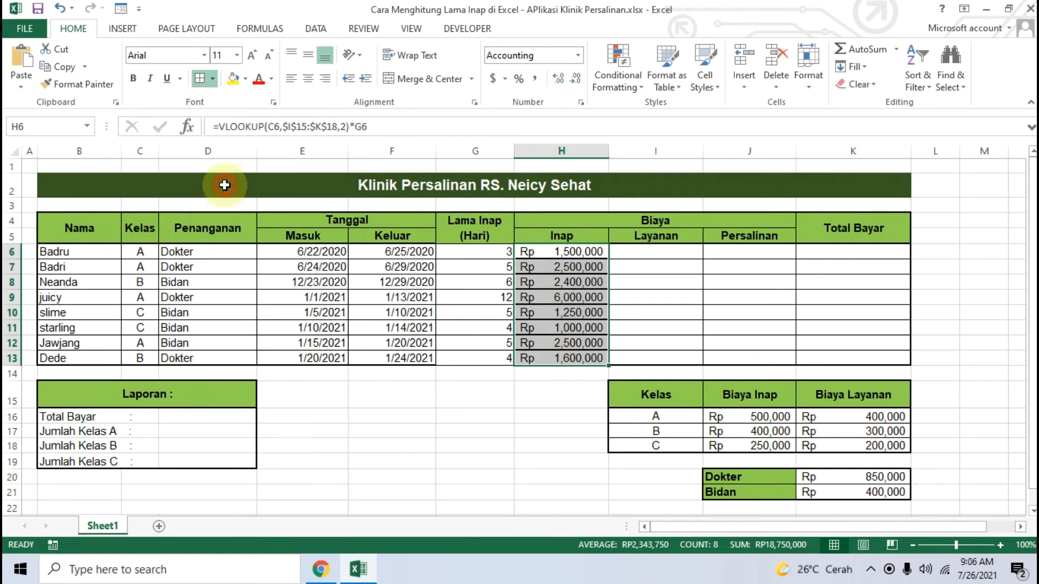
pyautogui.click(213, 80)
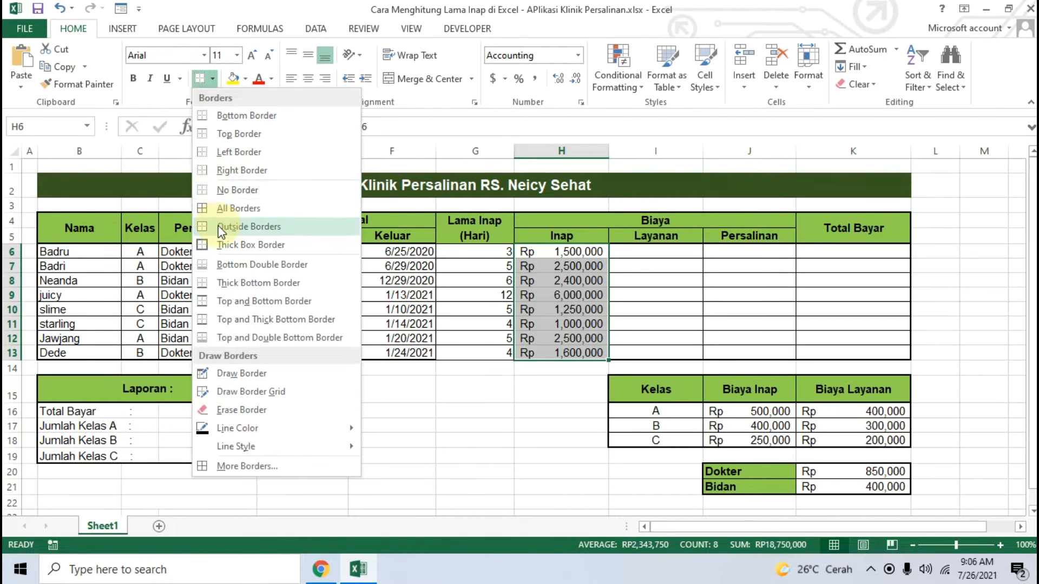
pyautogui.click(222, 209)
pyautogui.click(537, 417)
# Step: Check the filled Inap formula in H7 and the class, stay length and cost data in row 8
pyautogui.click(554, 266)
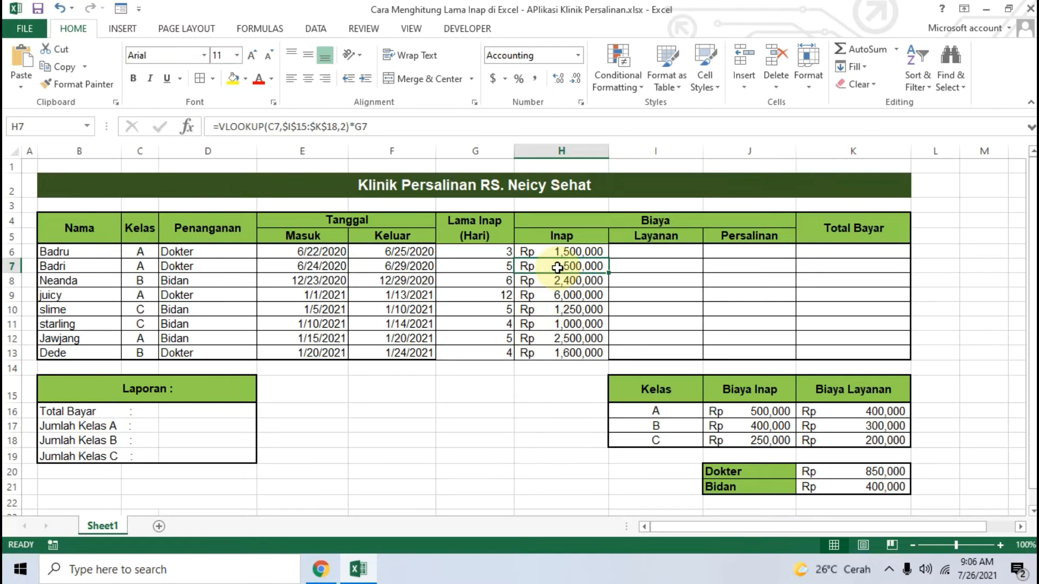
pyautogui.click(124, 279)
pyautogui.click(12, 280)
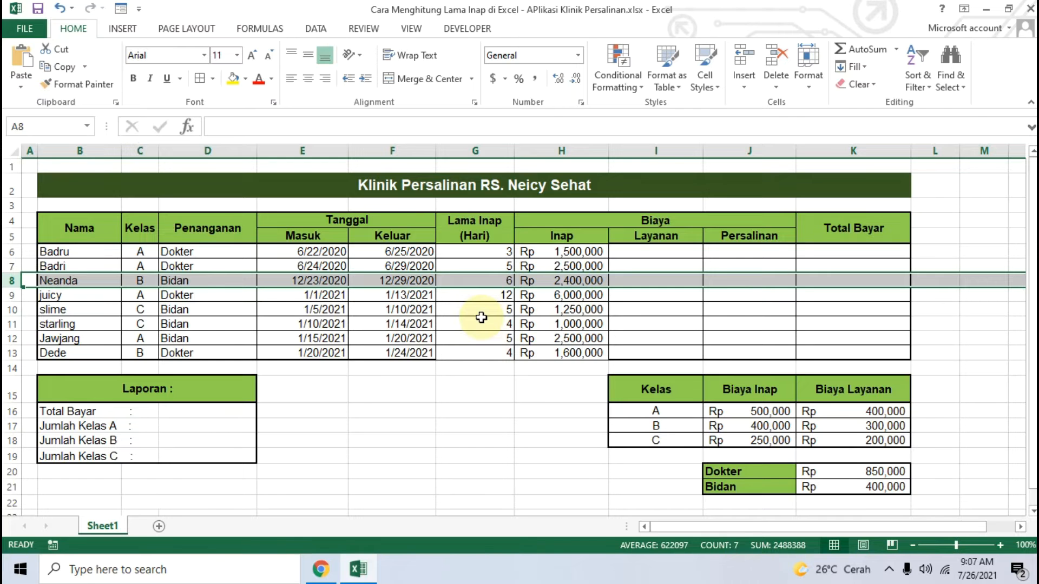
# Step: Examine the class rate table I15:K18 and the row 6 data that the Layanan cost in I6 depends on
pyautogui.click(647, 255)
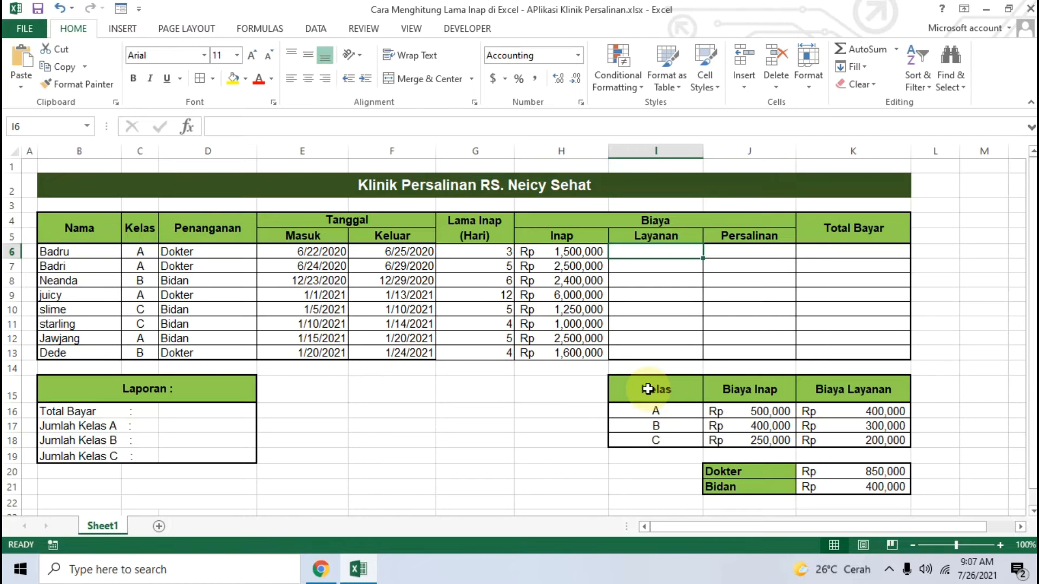
pyautogui.moveTo(648, 389); pyautogui.dragTo(859, 442)
pyautogui.click(468, 414)
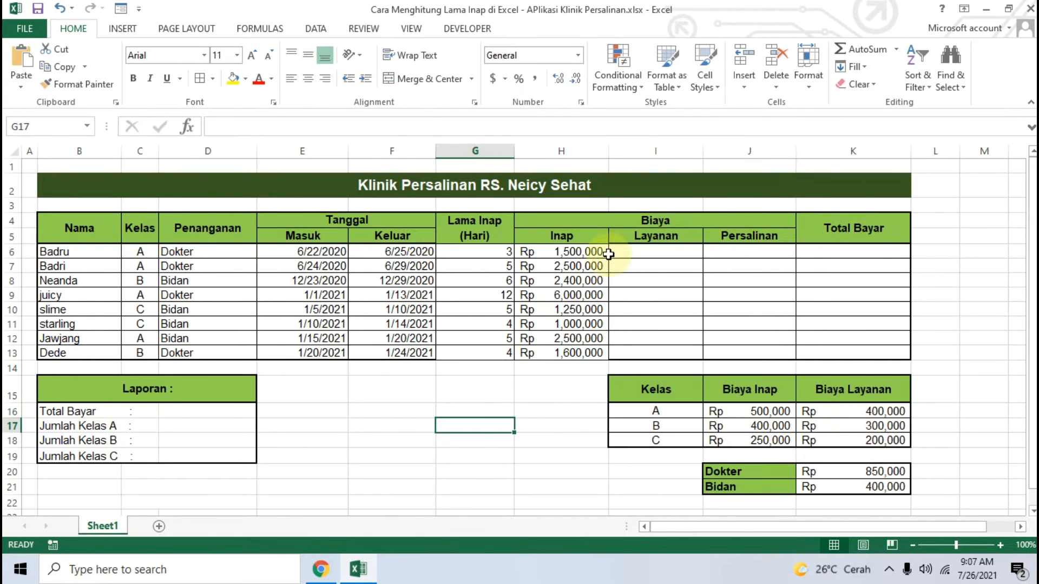
pyautogui.click(646, 253)
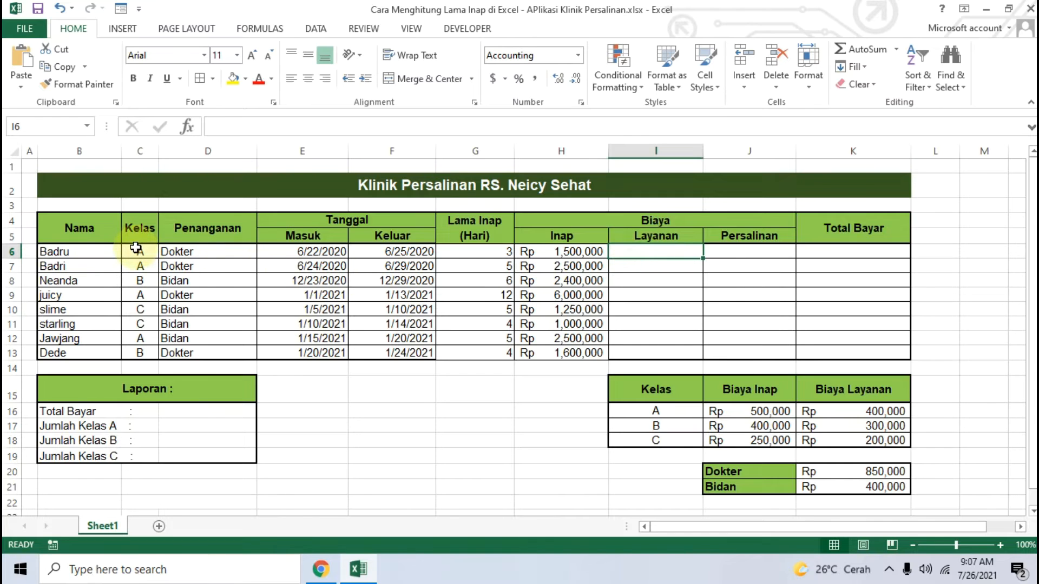
pyautogui.click(10, 251)
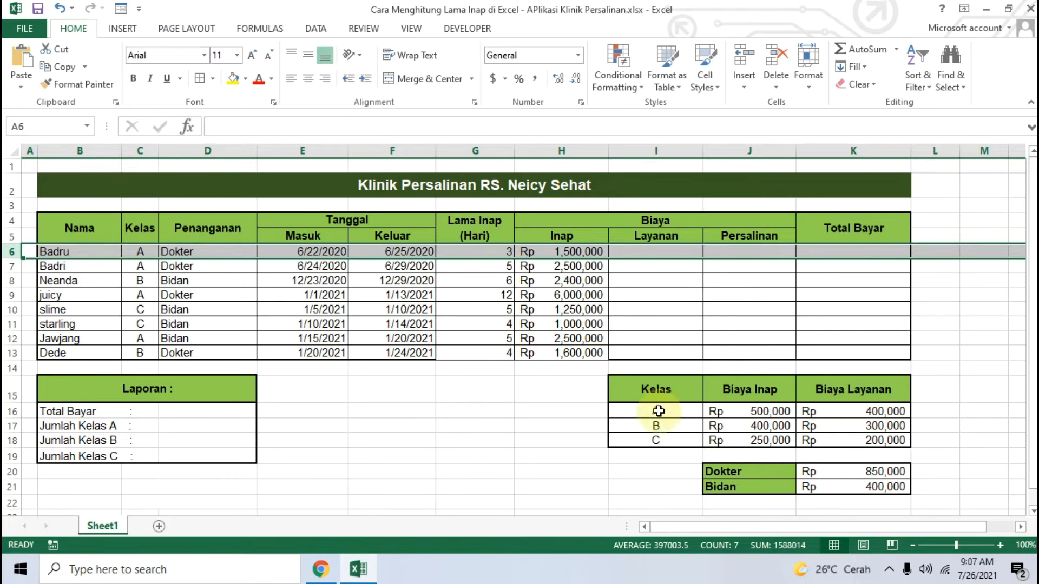
# Step: Switch to the tutorial page in Chrome and copy the Biaya Layanan formula =VLOOKUP(C6,$I$15:$K$18,3)*G6
pyautogui.click(320, 568)
pyautogui.scroll(-3, 284, 337)
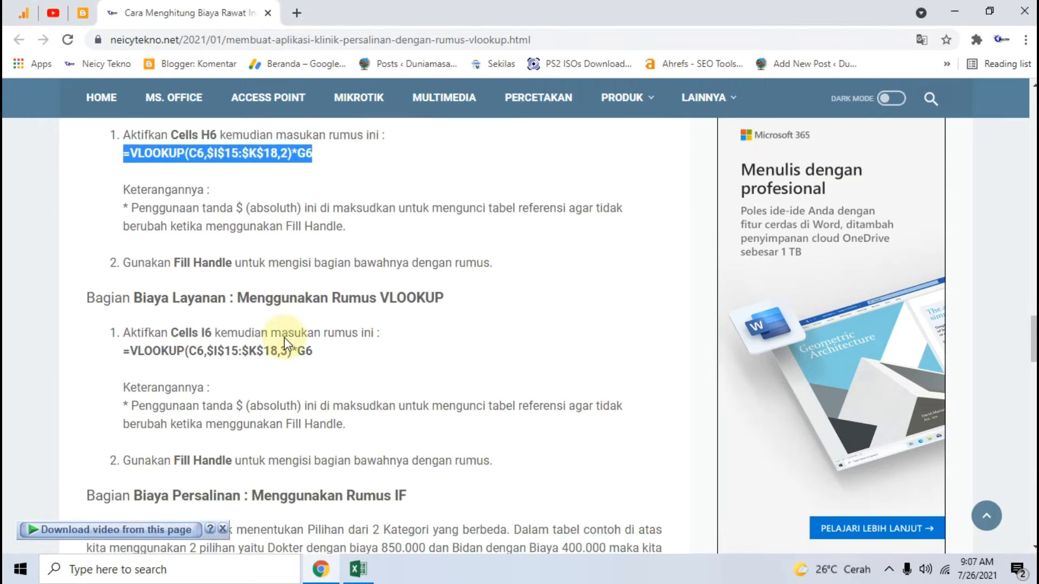
pyautogui.moveTo(342, 319); pyautogui.dragTo(110, 328)
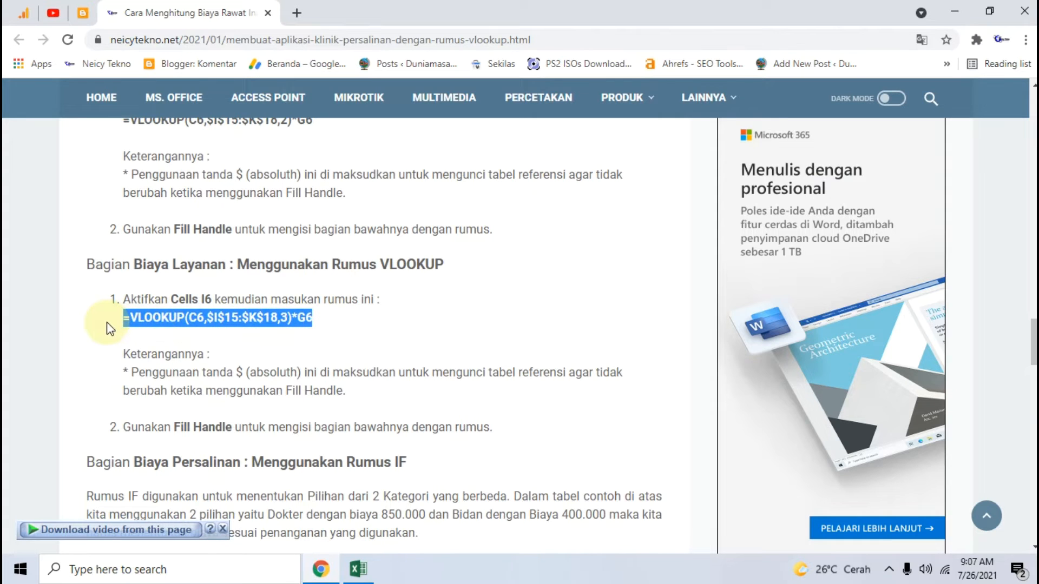
pyautogui.rightClick(200, 322)
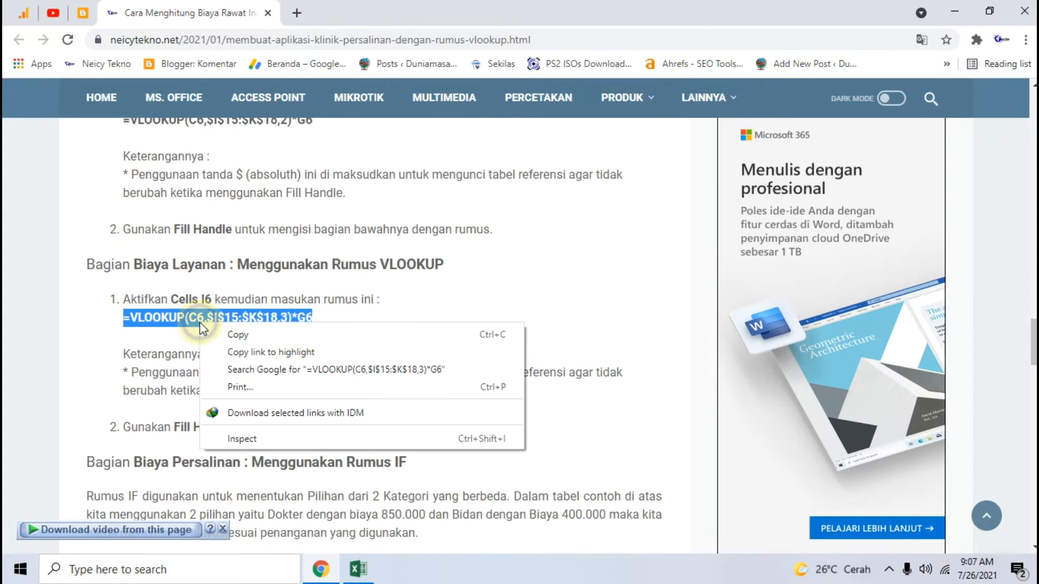
pyautogui.click(257, 335)
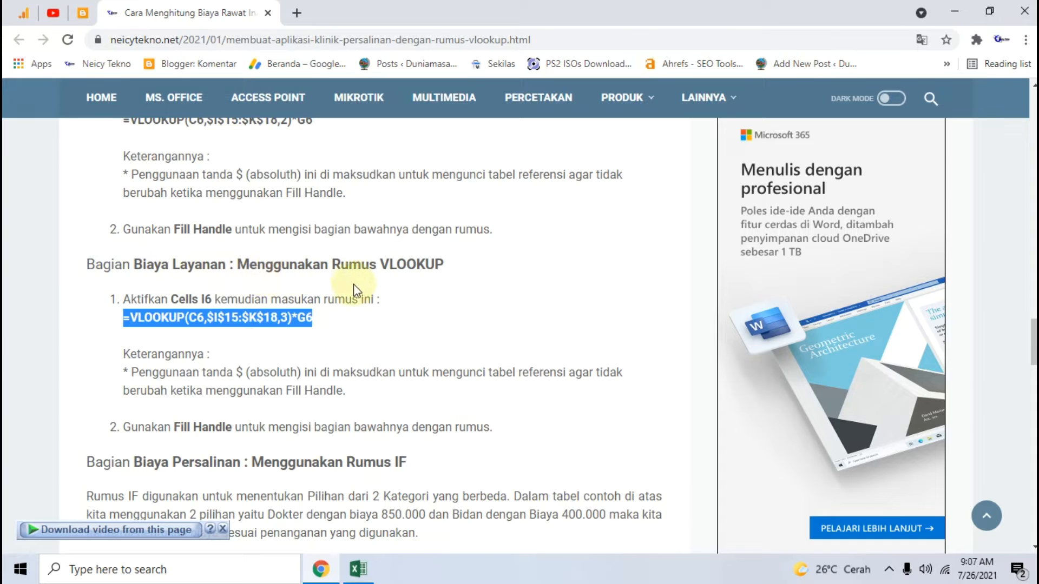
pyautogui.rightClick(185, 321)
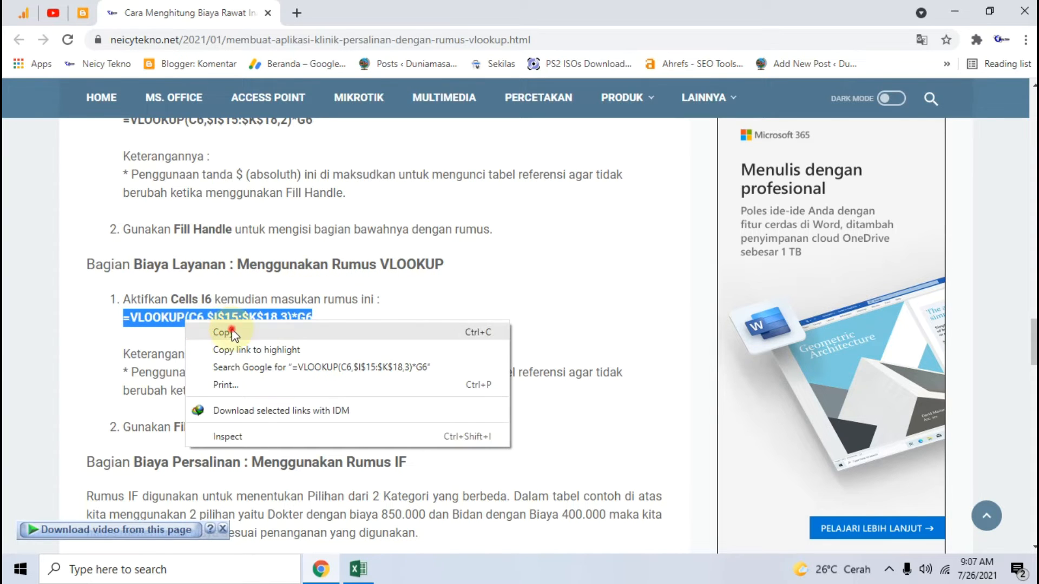
pyautogui.click(232, 332)
# Step: Return to Excel and enter the copied formula =VLOOKUP(C6,$I$15:$K$18,3)*G6 in Layanan cost cell I6, then reselect the cell
pyautogui.click(357, 568)
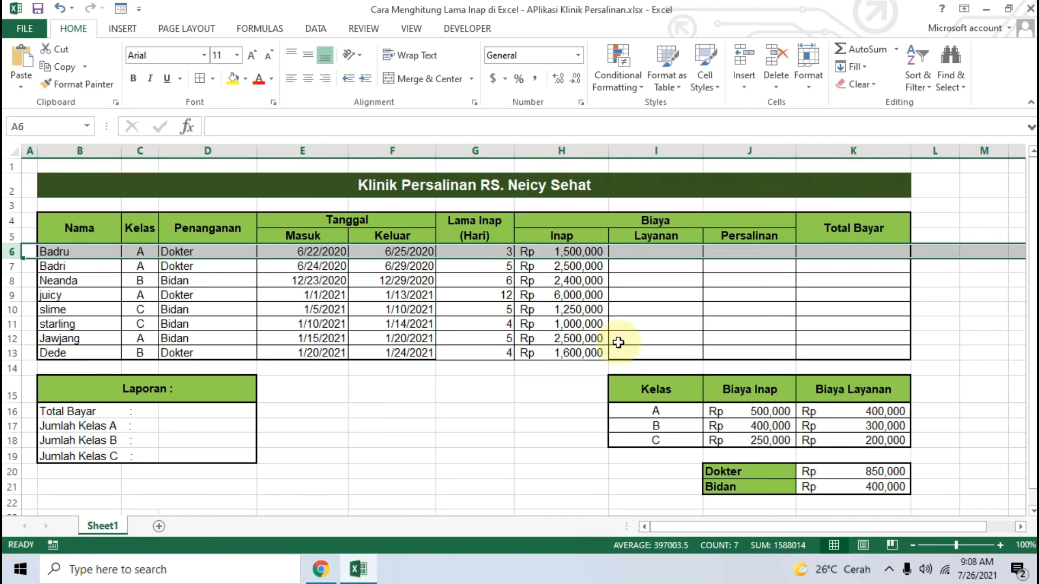
pyautogui.click(657, 255)
pyautogui.click(434, 129)
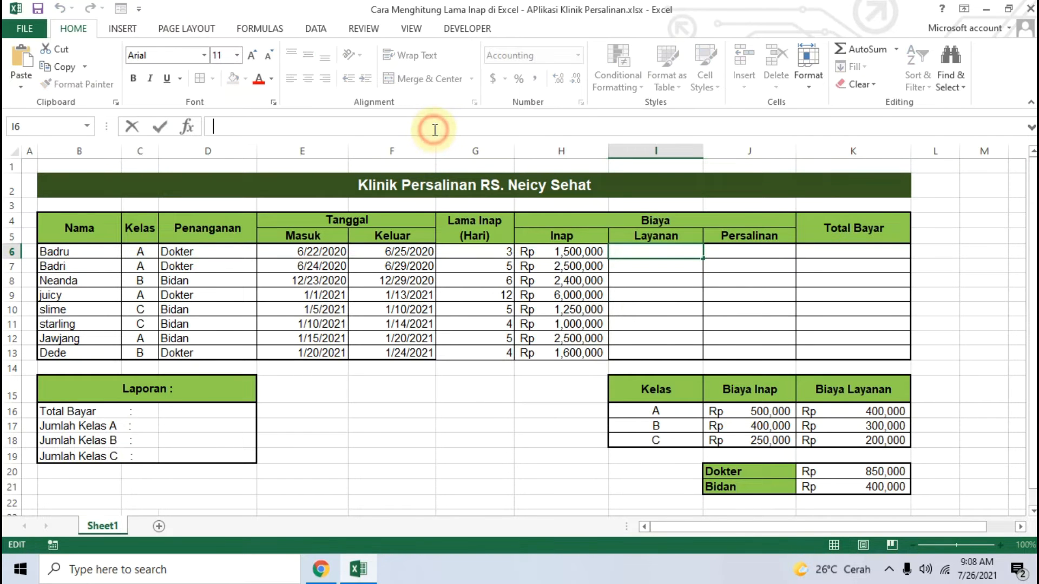
pyautogui.hotkey('ctrl', 'v')
pyautogui.press('Return')
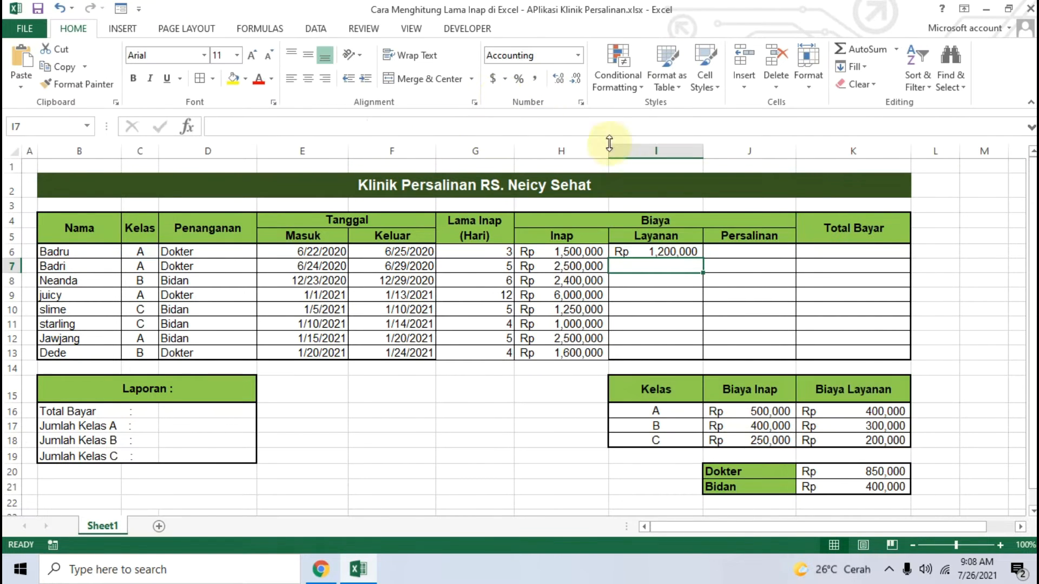
pyautogui.click(685, 252)
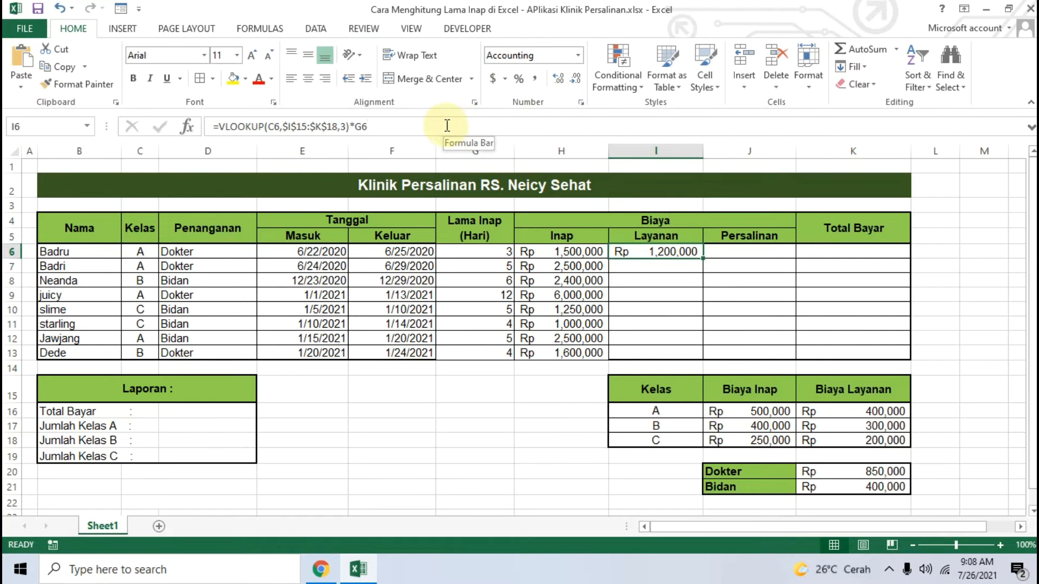
# Step: Review the Layanan VLOOKUP formula in I6 and compare it with the Inap formula in H6
pyautogui.click(412, 126)
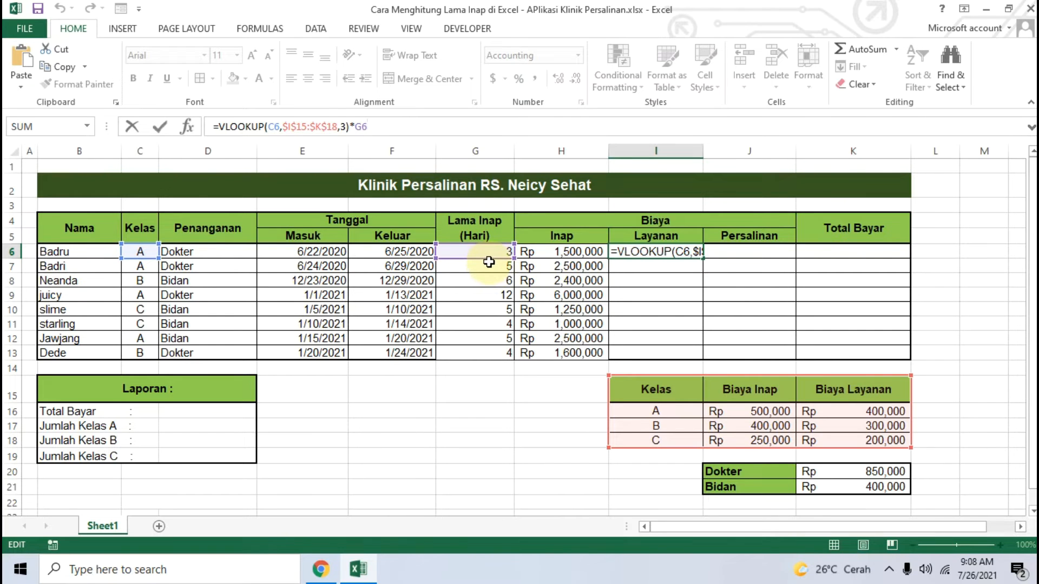
pyautogui.press('Return')
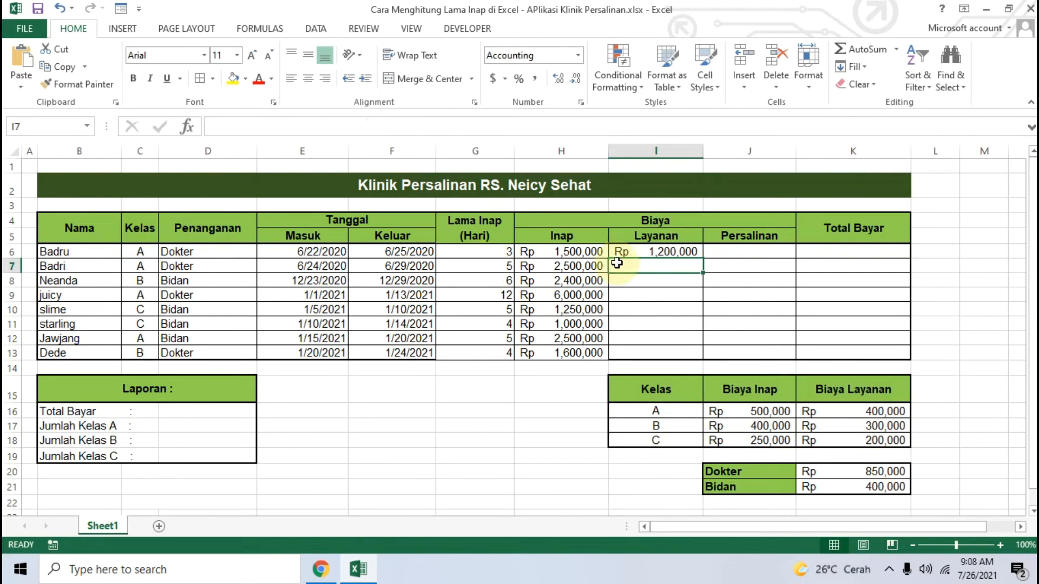
pyautogui.click(663, 251)
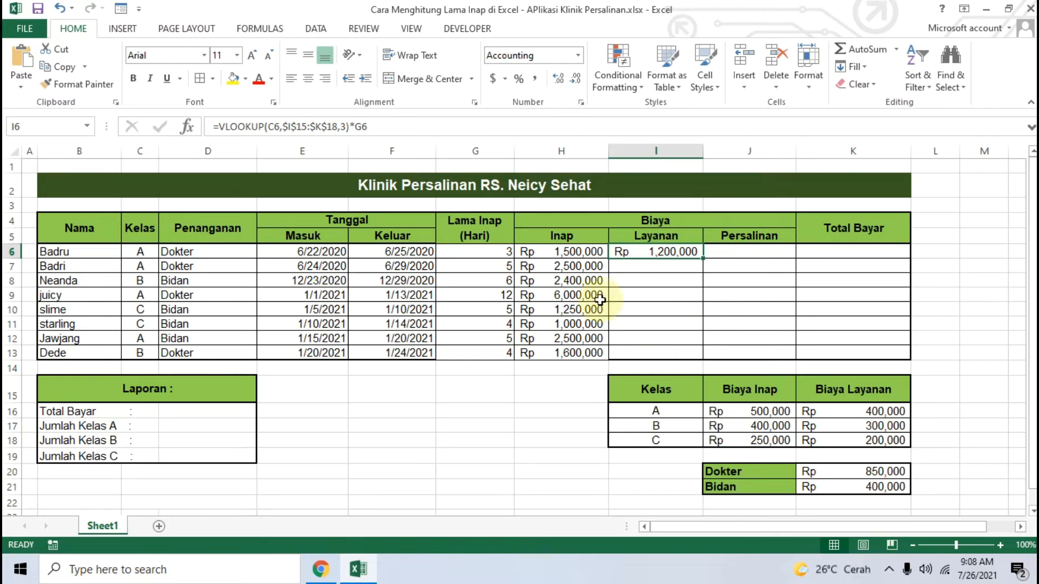
pyautogui.click(592, 254)
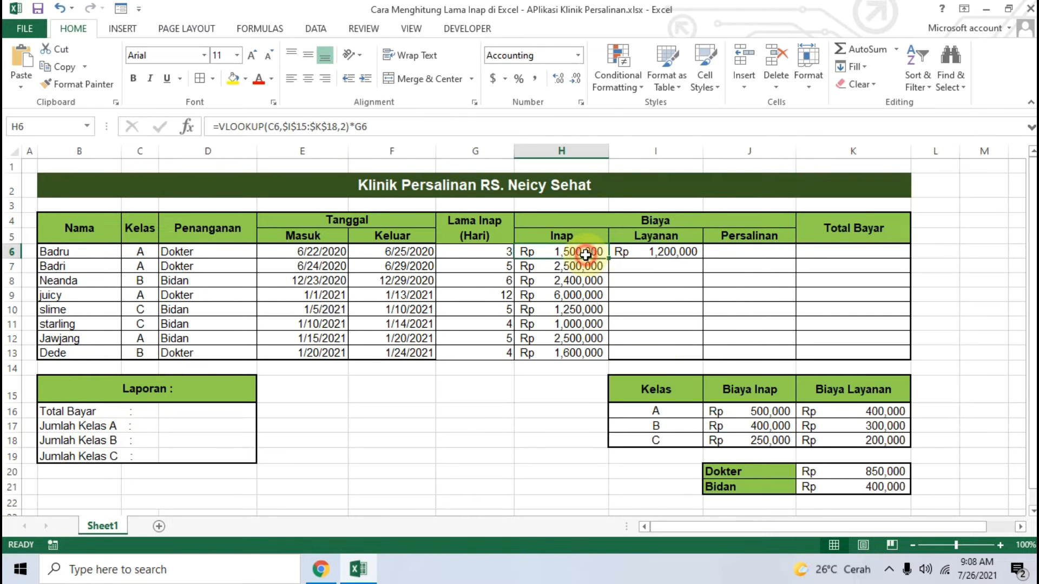
pyautogui.click(662, 255)
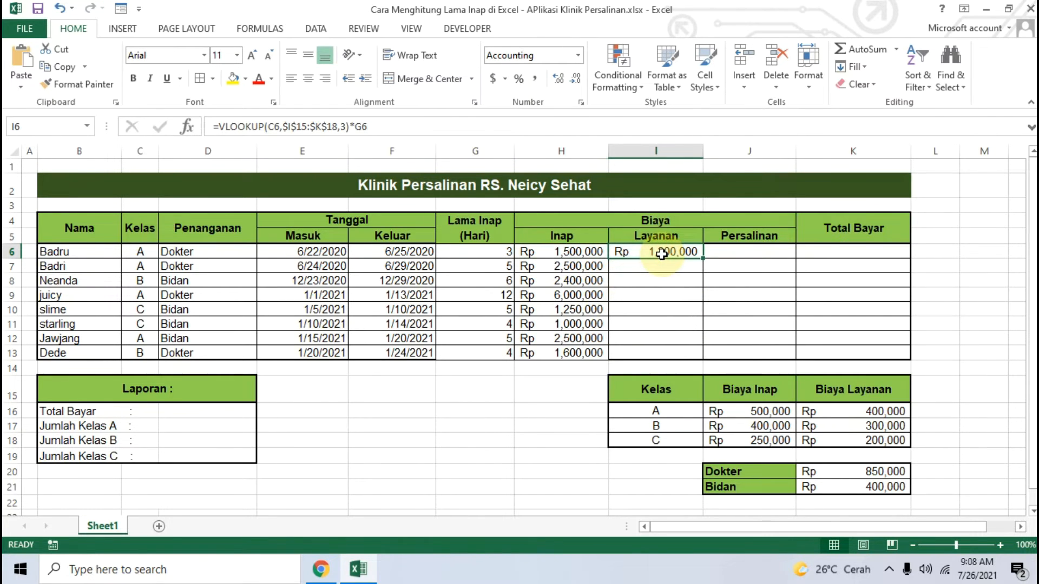
# Step: Examine the I6 formula's arguments: lookup value C6, table range $I$15:$K$18 and column index 3
pyautogui.click(466, 125)
pyautogui.click(347, 127)
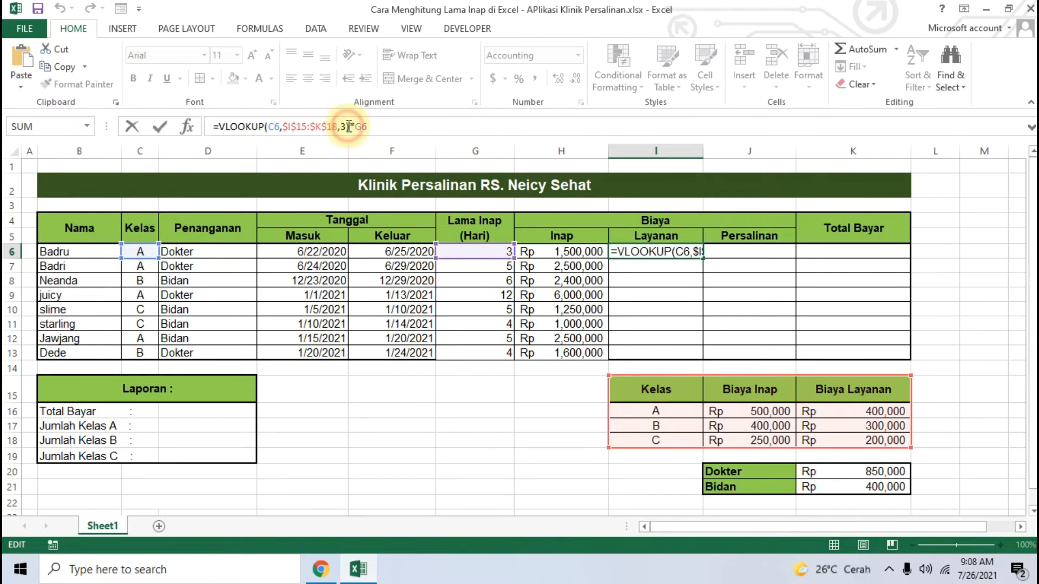
pyautogui.click(344, 128)
pyautogui.moveTo(345, 128); pyautogui.dragTo(349, 128)
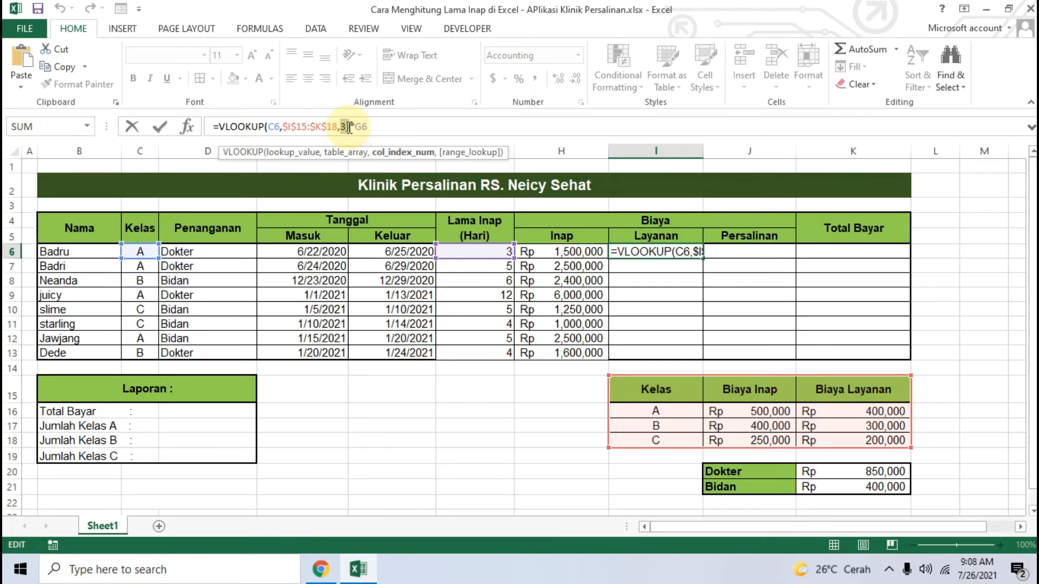
pyautogui.click(422, 127)
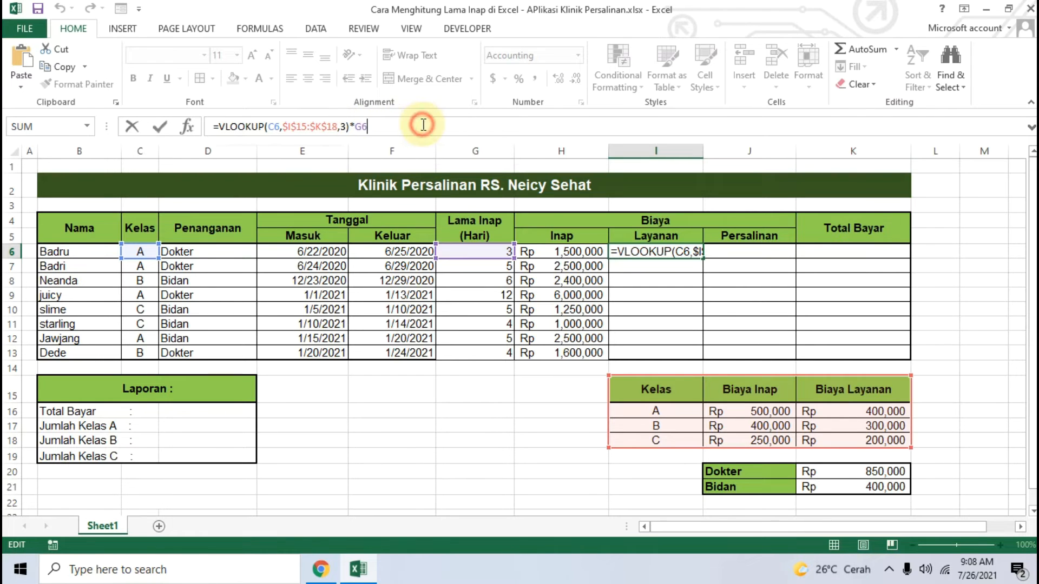
pyautogui.click(254, 127)
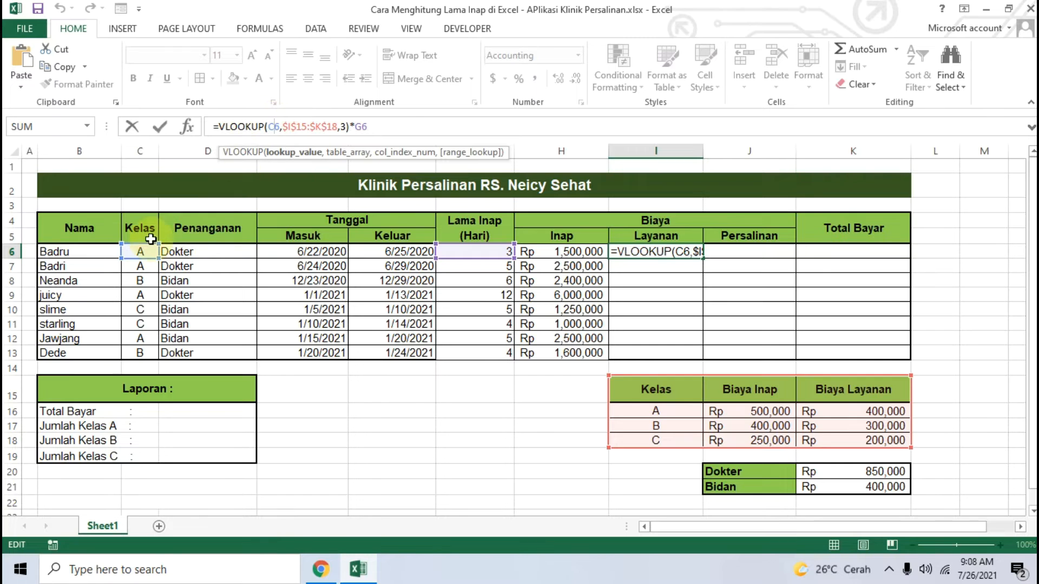
pyautogui.click(286, 125)
pyautogui.moveTo(284, 126); pyautogui.dragTo(334, 127)
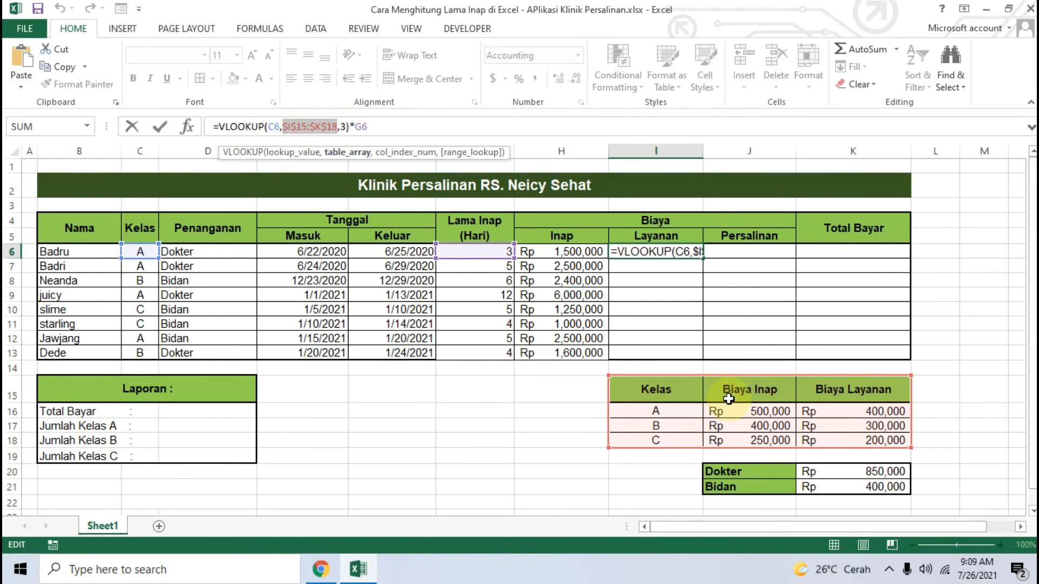
pyautogui.doubleClick(342, 127)
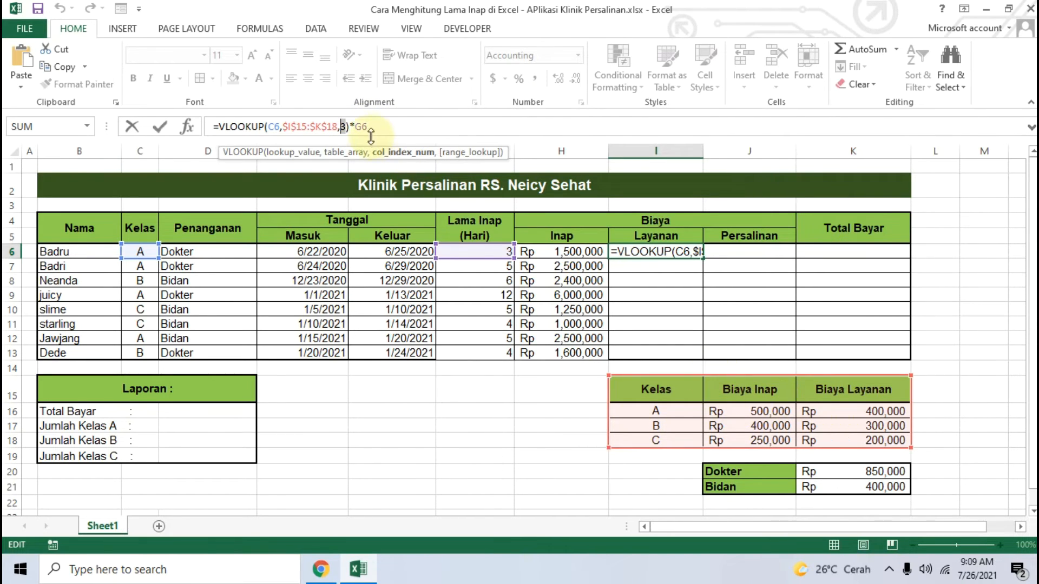
pyautogui.press('Return')
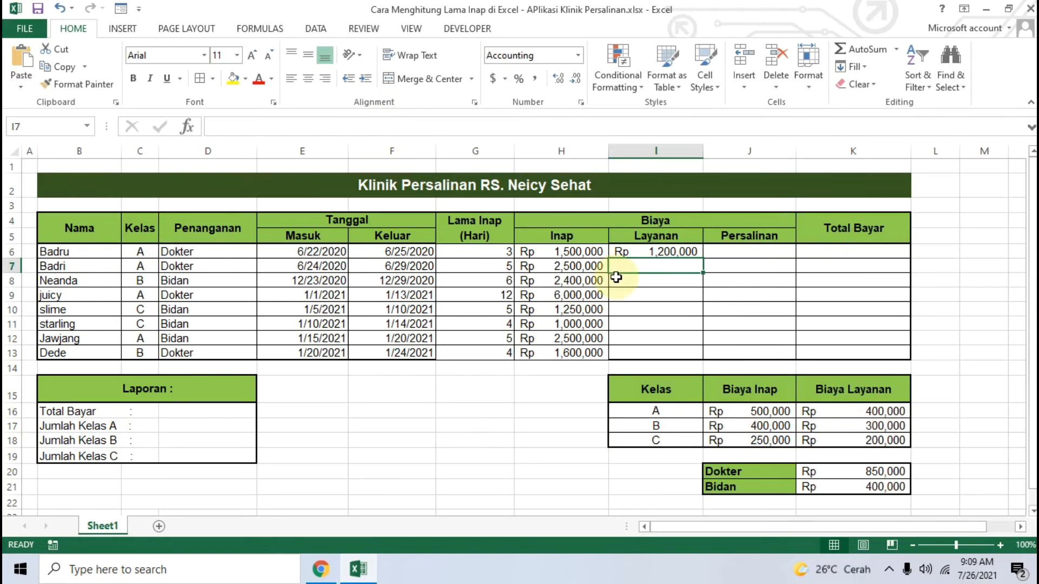
# Step: Fill the Layanan formula from I6 down to I13 and reset the filled cells' borders to thin lines
pyautogui.click(671, 251)
pyautogui.moveTo(704, 259); pyautogui.dragTo(692, 358)
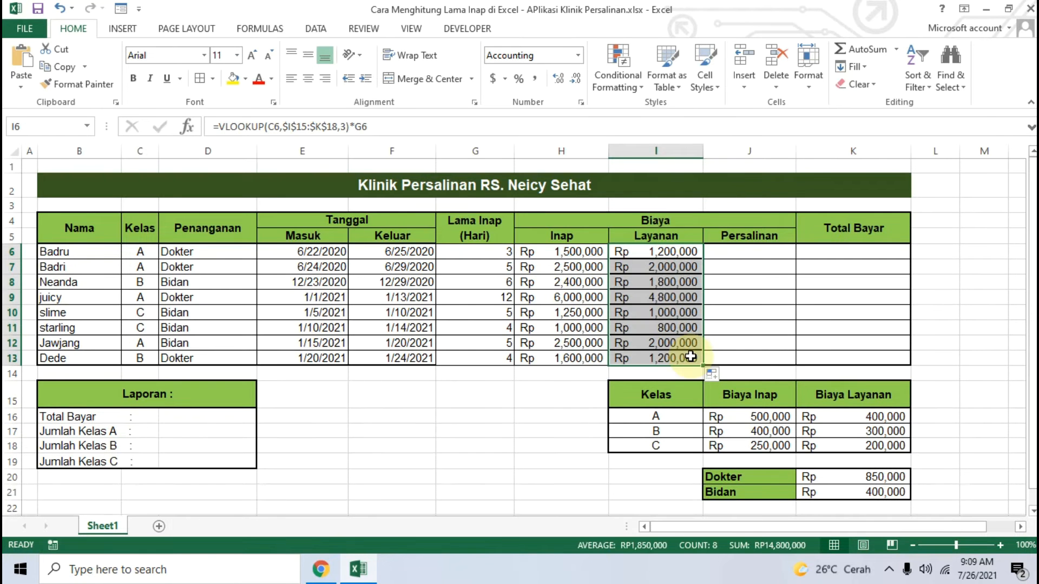
pyautogui.click(213, 79)
pyautogui.click(228, 194)
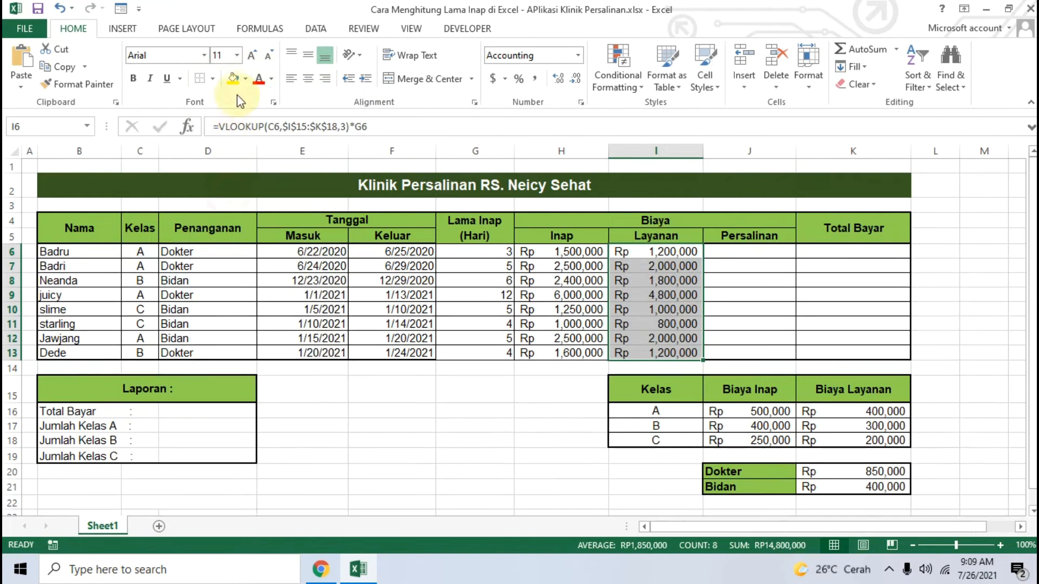
pyautogui.click(212, 79)
pyautogui.click(220, 195)
# Step: Check the Dokter and Bidan rates in J20:K21 and copy the Persalinan formula =IF(D6="Dokter",850000,400000) from the tutorial page in Chrome
pyautogui.click(758, 250)
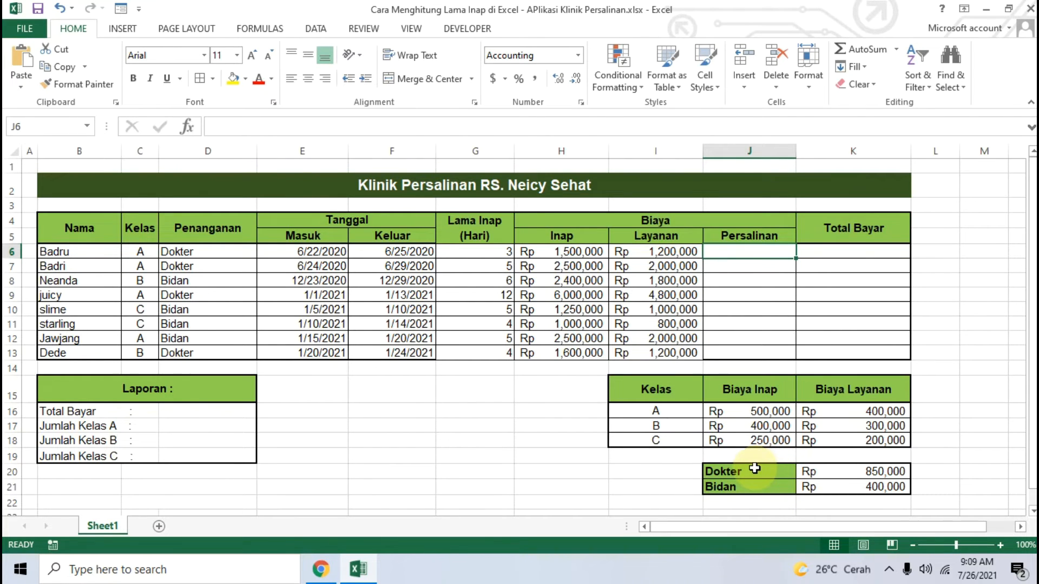
pyautogui.moveTo(755, 468); pyautogui.dragTo(858, 487)
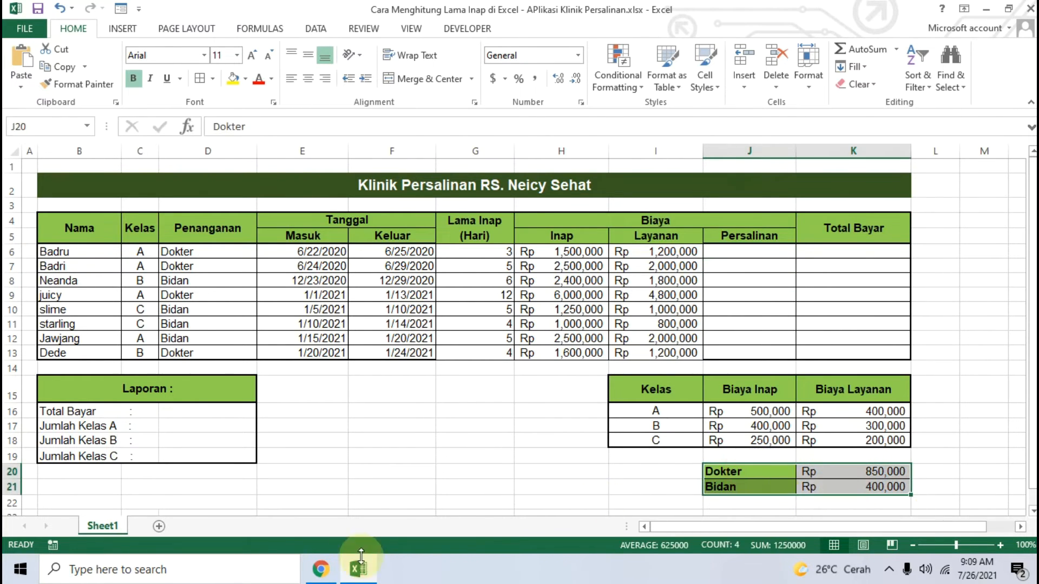
pyautogui.click(359, 574)
pyautogui.scroll(-5, 238, 346)
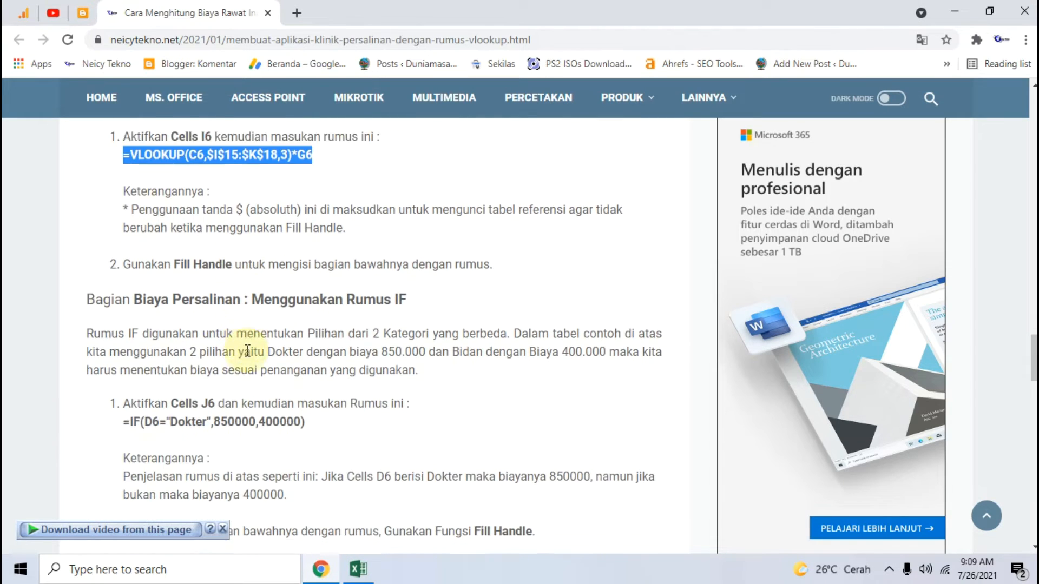
pyautogui.moveTo(305, 280); pyautogui.dragTo(124, 279)
pyautogui.rightClick(162, 280)
pyautogui.click(184, 293)
# Step: Return to Excel and enter the copied formula =IF(D6="Dokter",850000,400000) in Persalinan cost cell J6
pyautogui.click(359, 569)
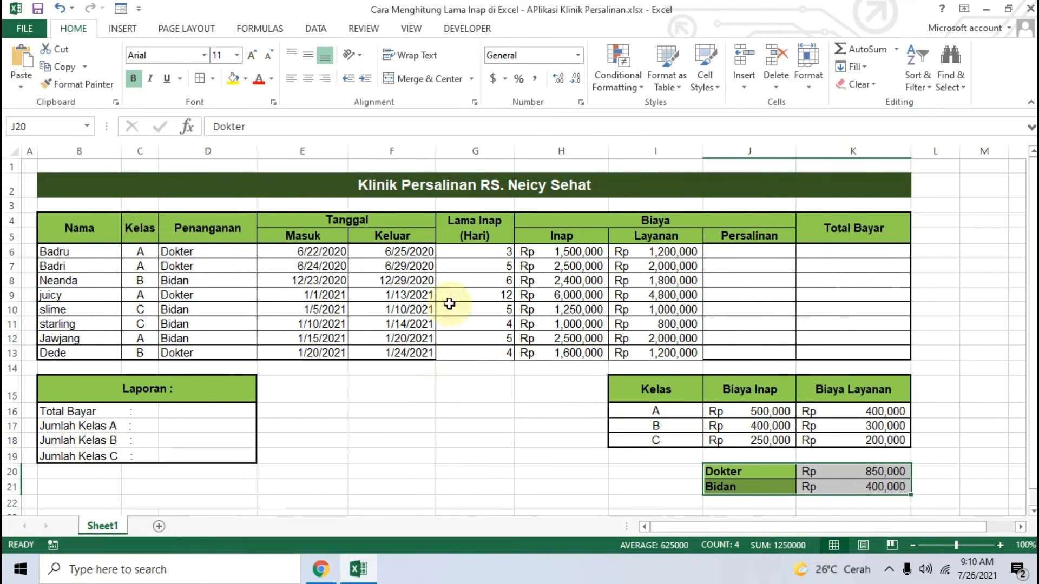
pyautogui.click(746, 236)
pyautogui.click(743, 253)
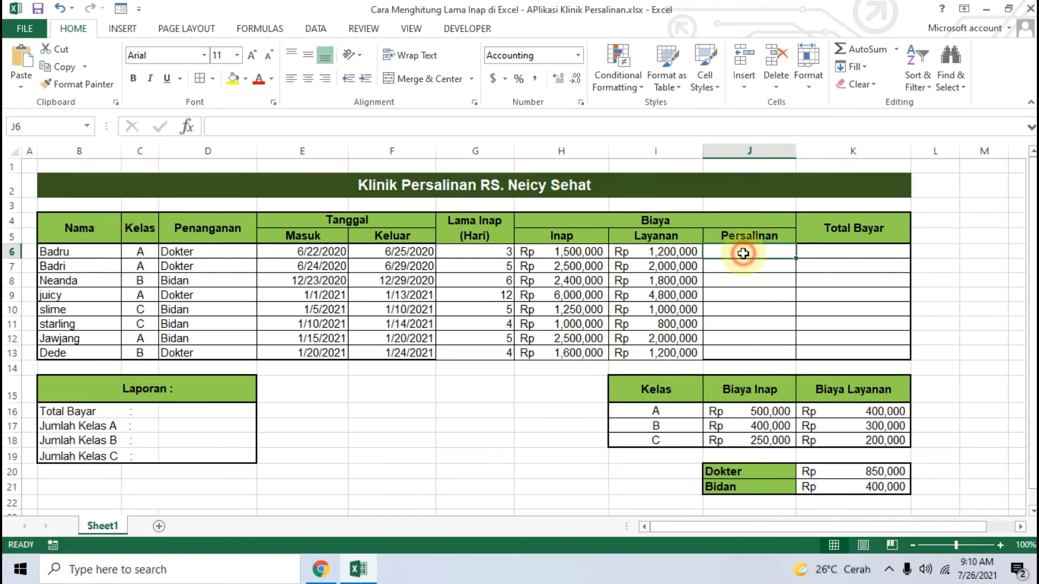
pyautogui.click(330, 127)
pyautogui.hotkey('ctrl', 'v')
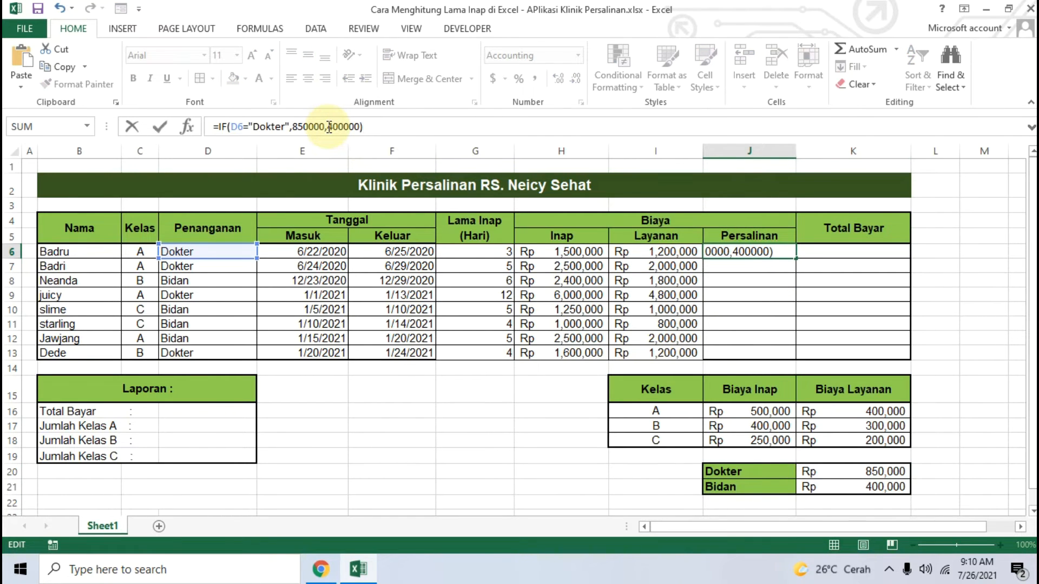
pyautogui.hotkey('ctrl', 'Return')
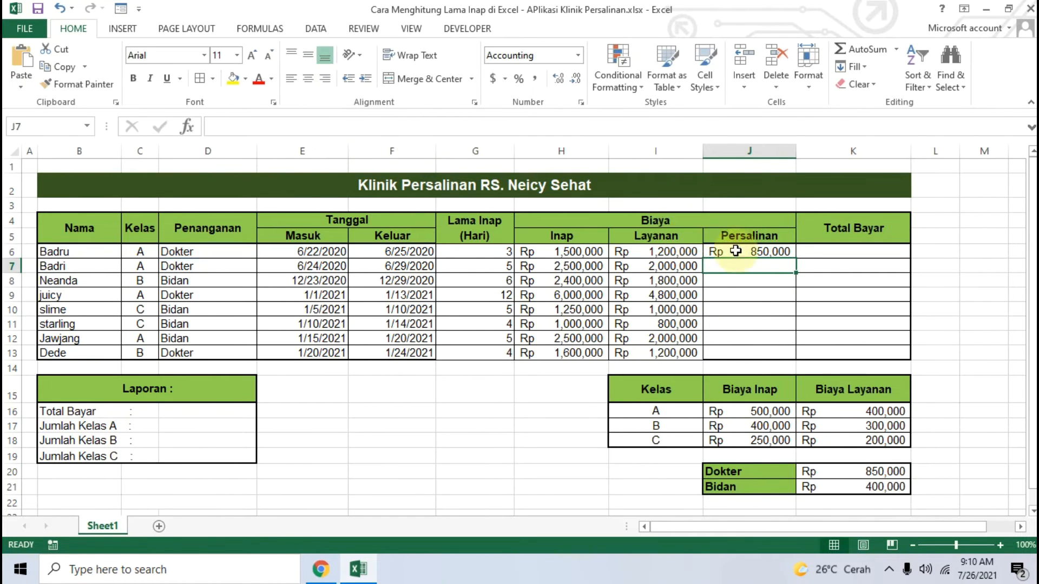
# Step: Examine the IF formula in J6 and the Penanganan value in D6 that it tests
pyautogui.click(443, 126)
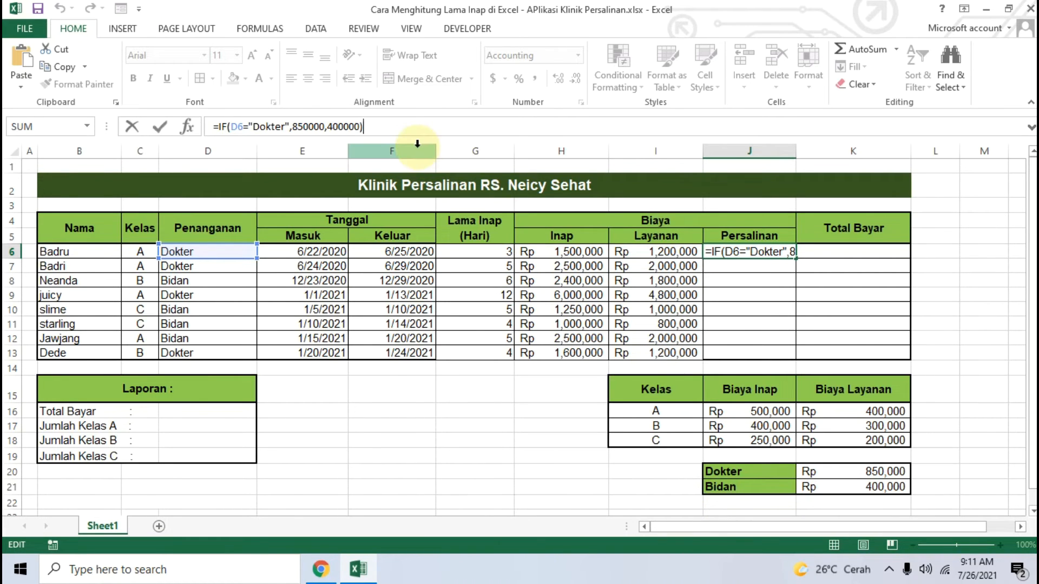
pyautogui.press('Return')
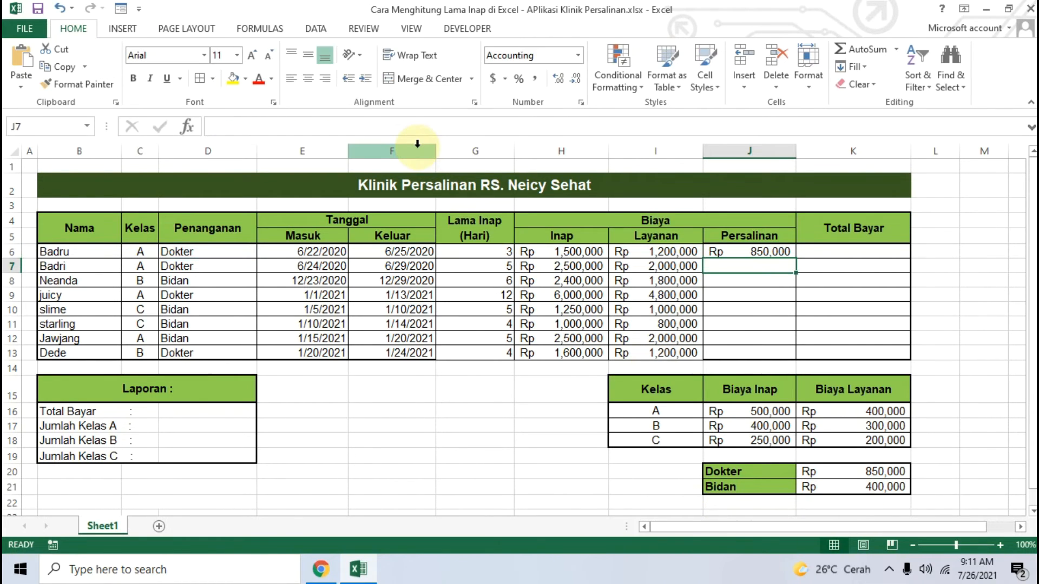
pyautogui.click(771, 254)
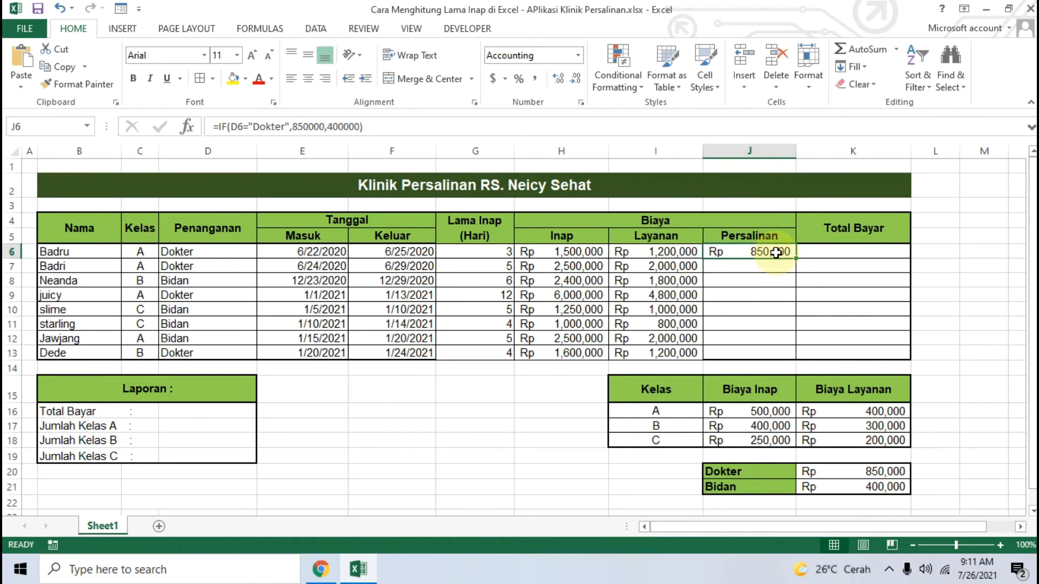
pyautogui.click(211, 250)
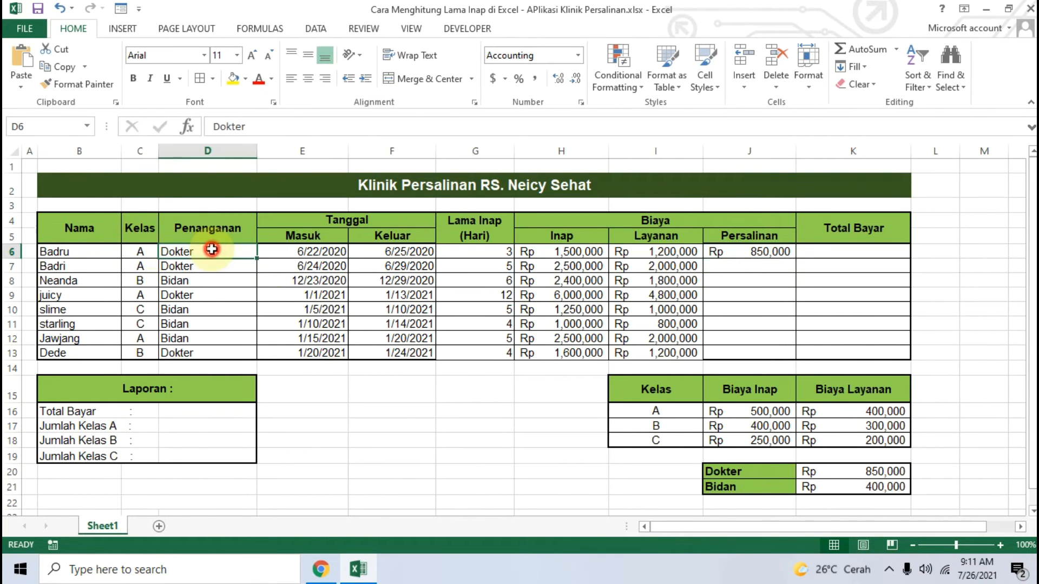
# Step: Fill the Persalinan formula from J6 down to J13 and reset the filled cells' borders to thin lines
pyautogui.click(779, 253)
pyautogui.moveTo(794, 260); pyautogui.dragTo(723, 354)
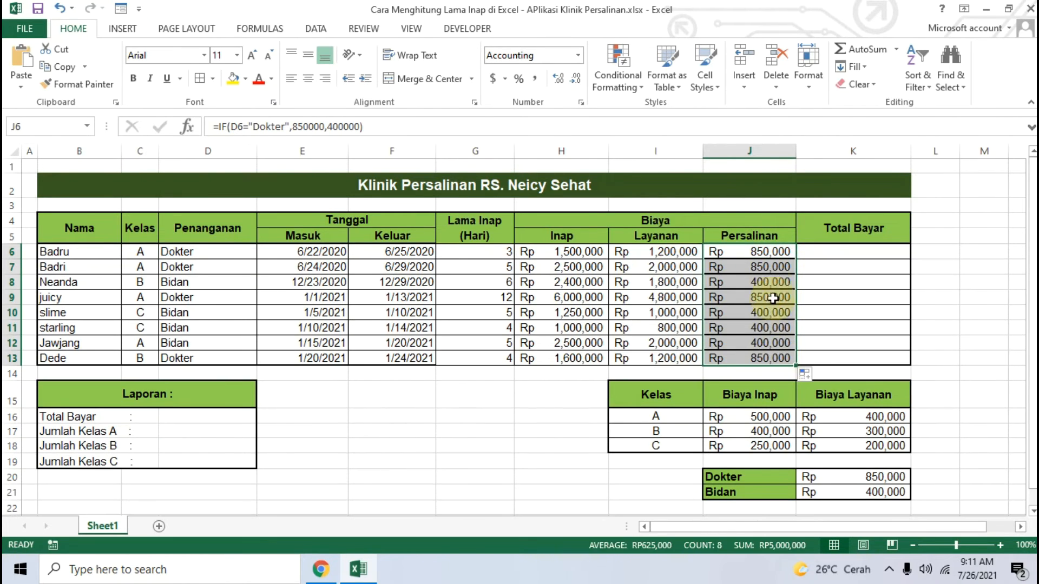
pyautogui.moveTo(747, 252); pyautogui.dragTo(765, 357)
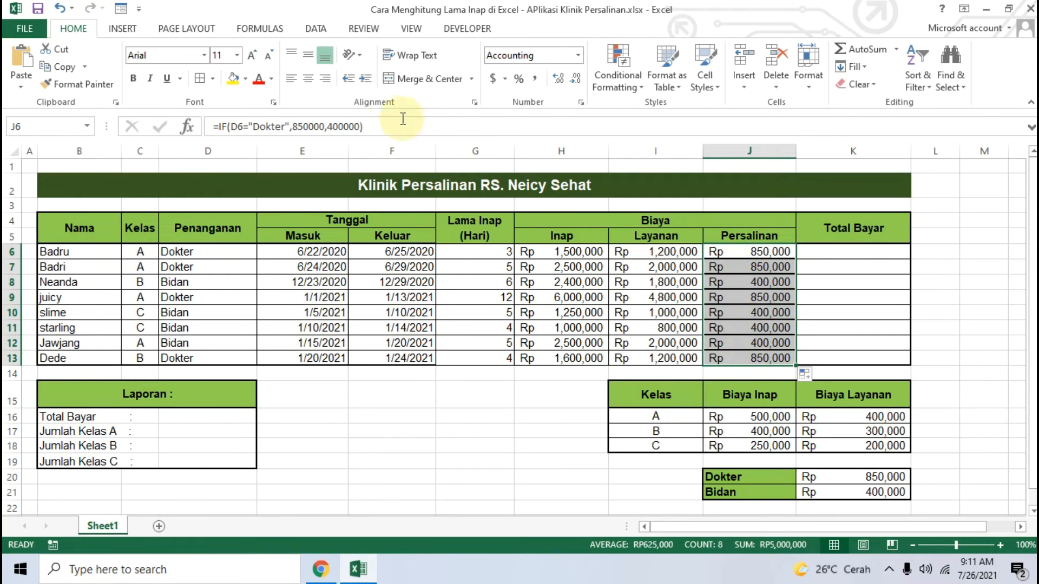
pyautogui.click(212, 79)
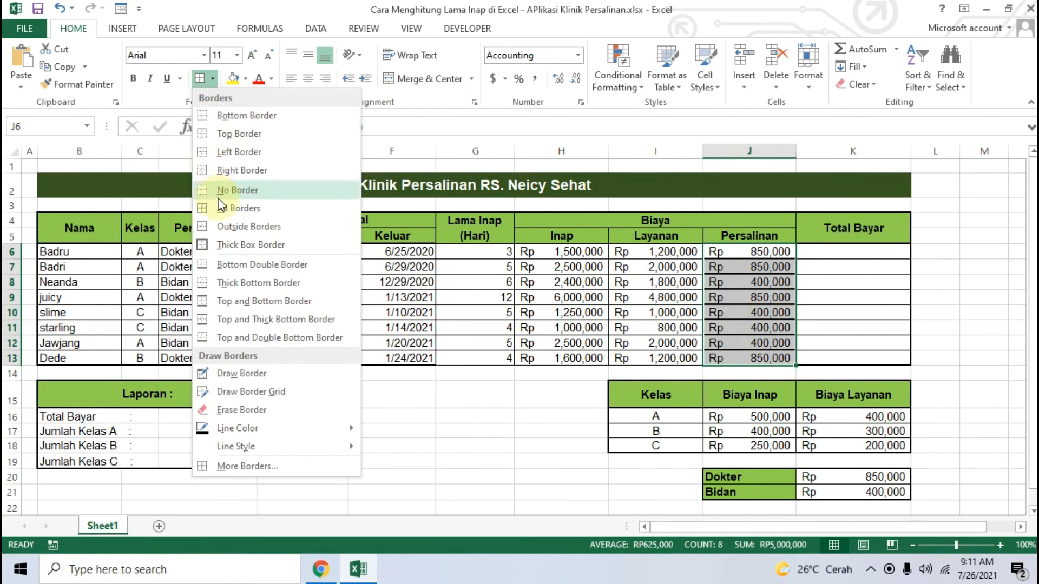
pyautogui.click(206, 79)
pyautogui.click(308, 387)
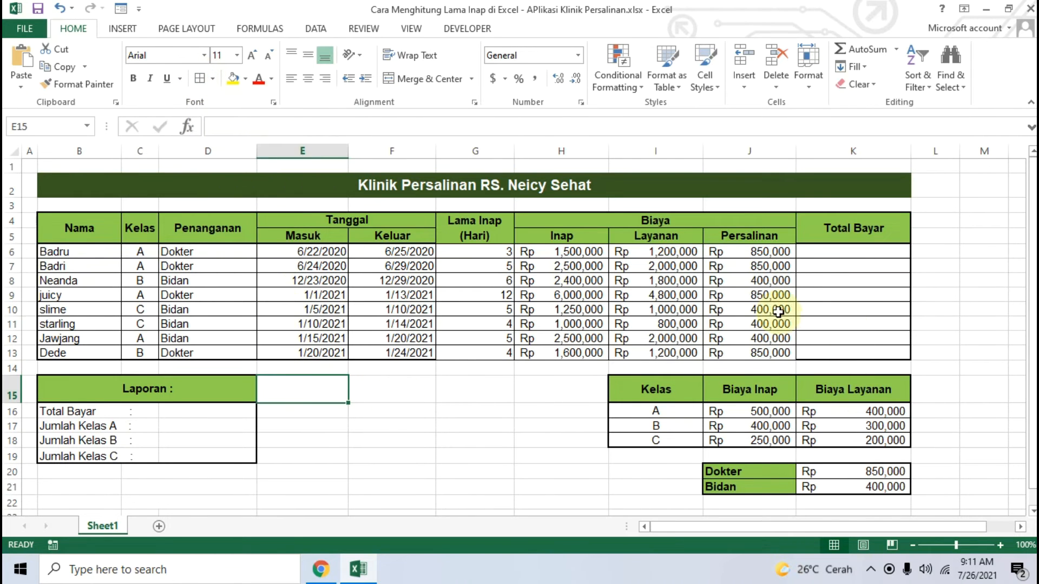
# Step: Check the filled Persalinan costs against the handling type in the patient rows 8 to 10
pyautogui.click(752, 274)
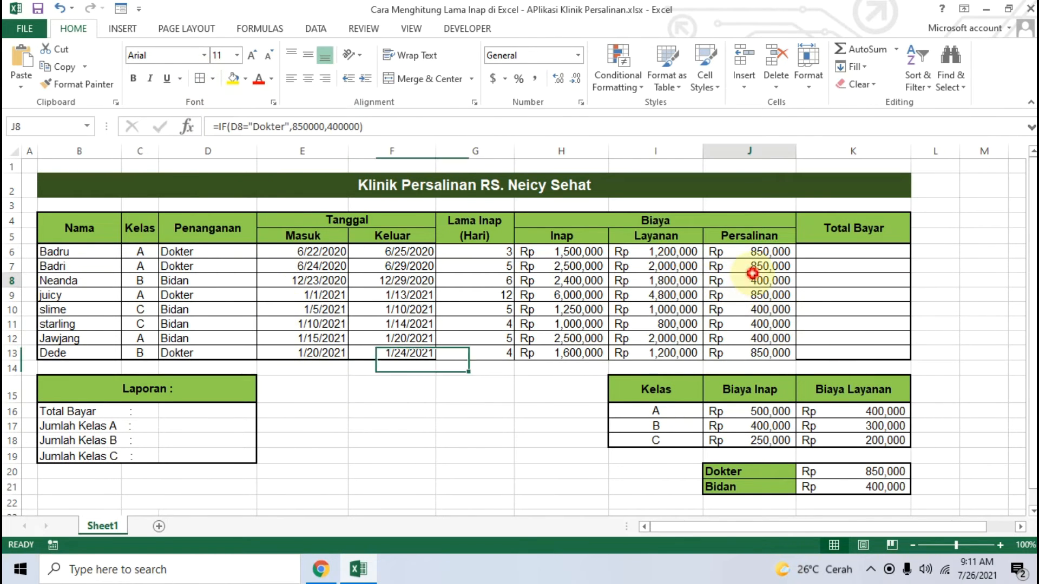
pyautogui.click(12, 280)
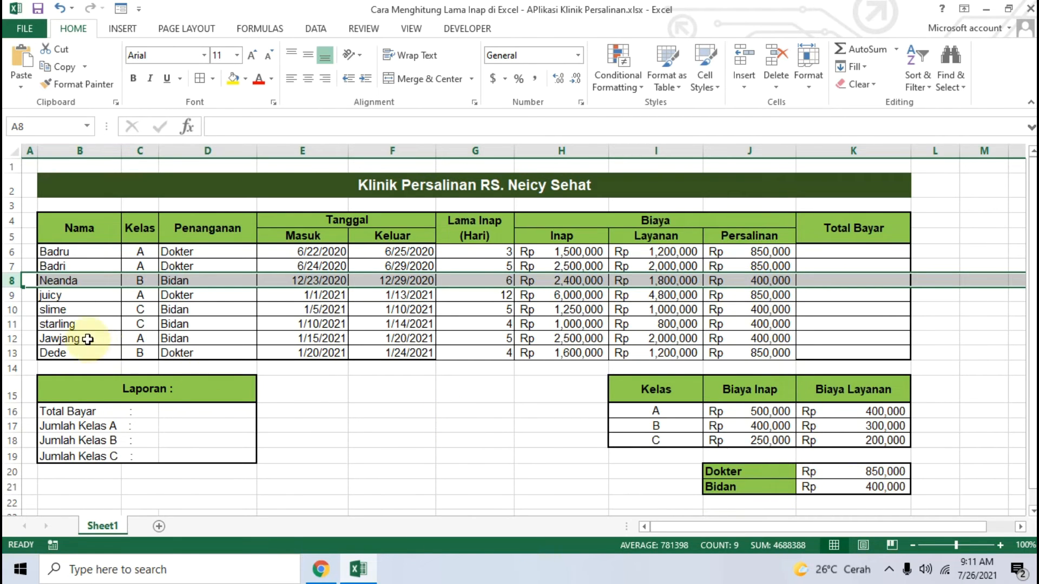
pyautogui.click(15, 310)
pyautogui.click(13, 295)
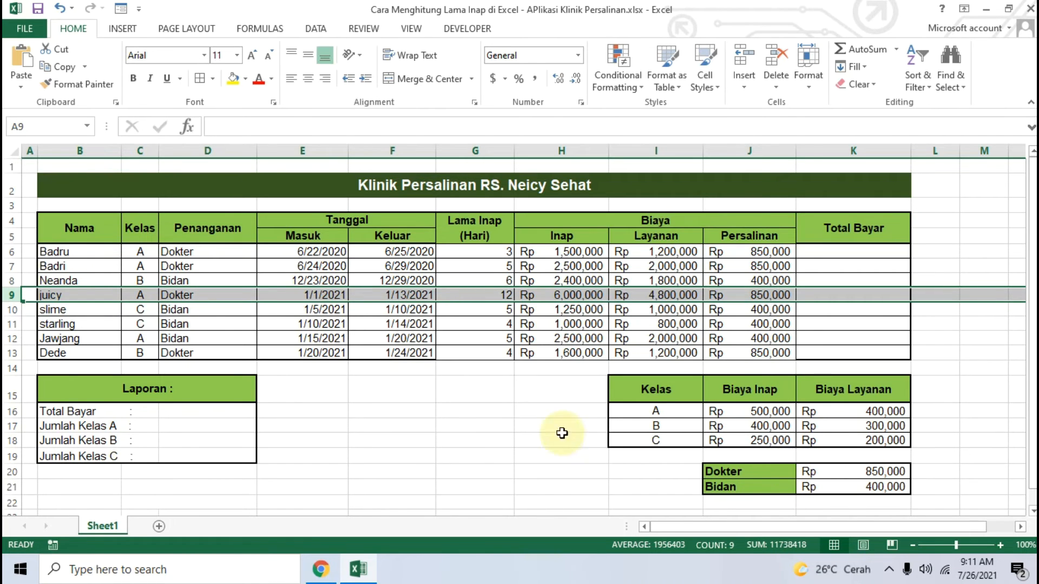
pyautogui.click(517, 369)
# Step: Select Total Bayar cell K6, switch to the browser tutorial and copy the formula =SUM(H6+I6+J6) from its Total Bayar section
pyautogui.click(853, 249)
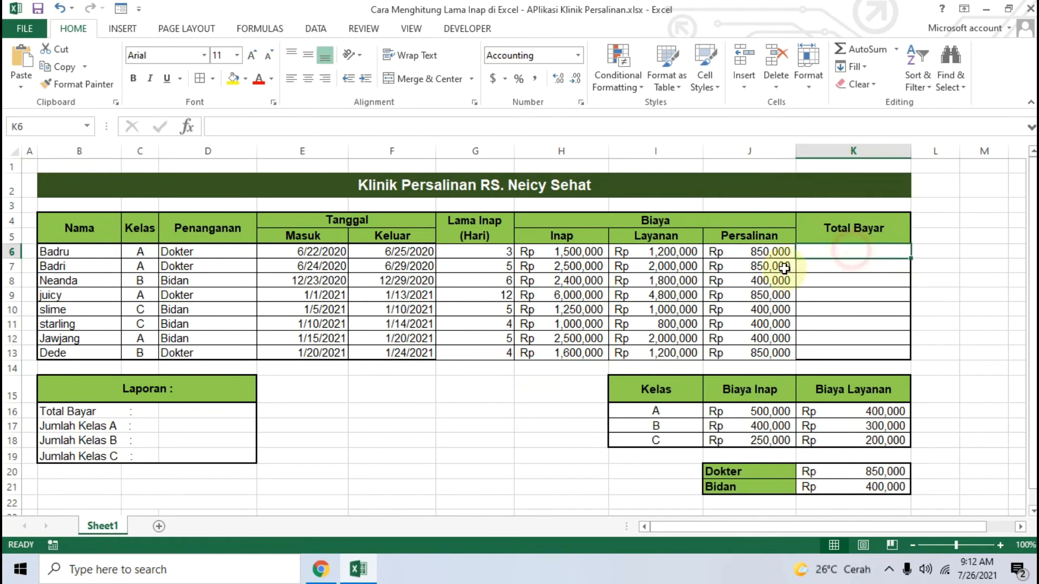
pyautogui.click(320, 567)
pyautogui.scroll(-3, 328, 371)
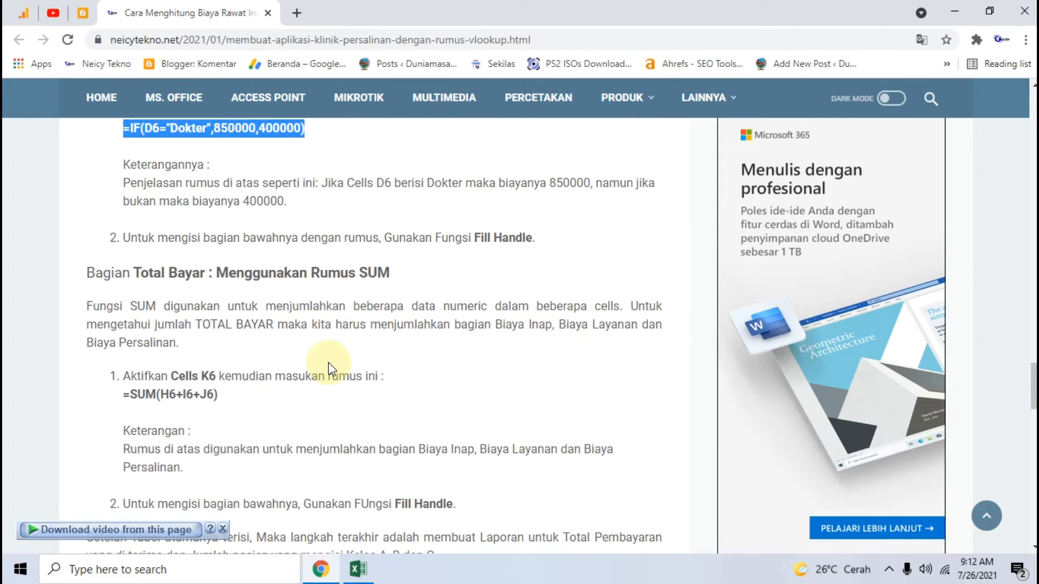
pyautogui.scroll(-1, 330, 363)
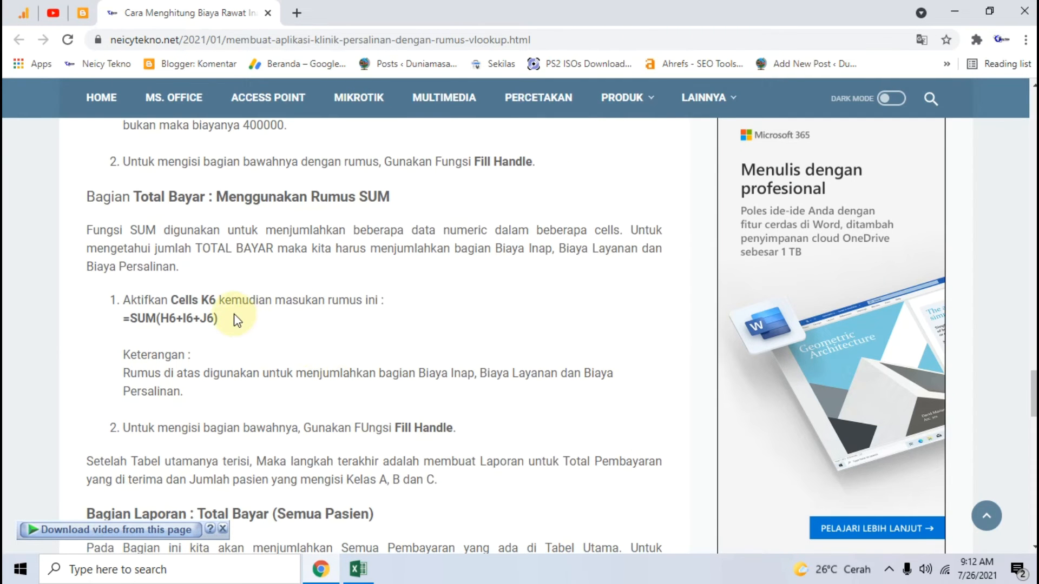
pyautogui.moveTo(237, 321); pyautogui.dragTo(119, 319)
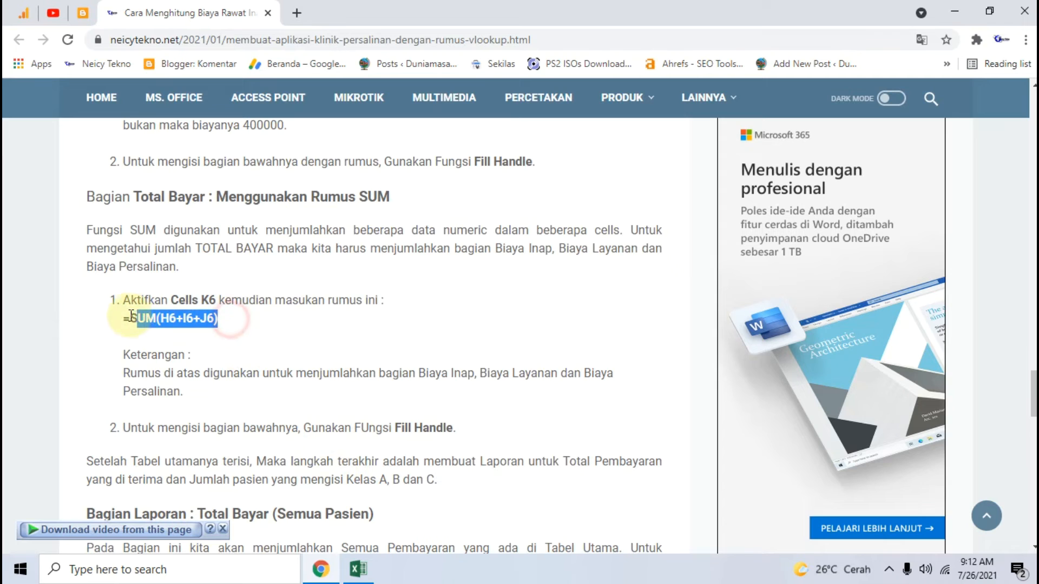
pyautogui.rightClick(158, 319)
pyautogui.click(178, 326)
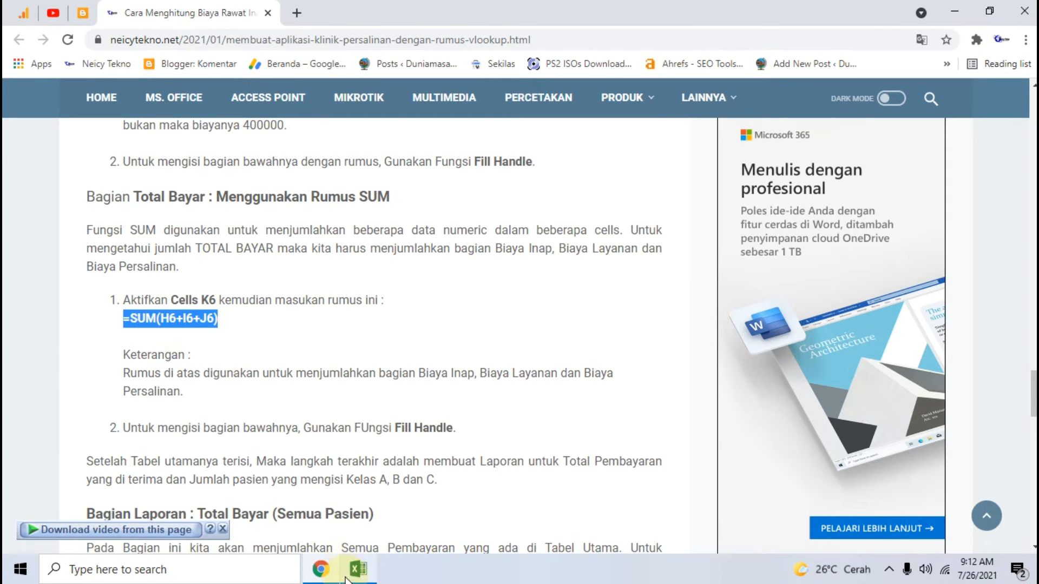
# Step: Return to Excel and enter the formula =SUM(H6+I6+J6) in Total Bayar cell K6
pyautogui.click(358, 568)
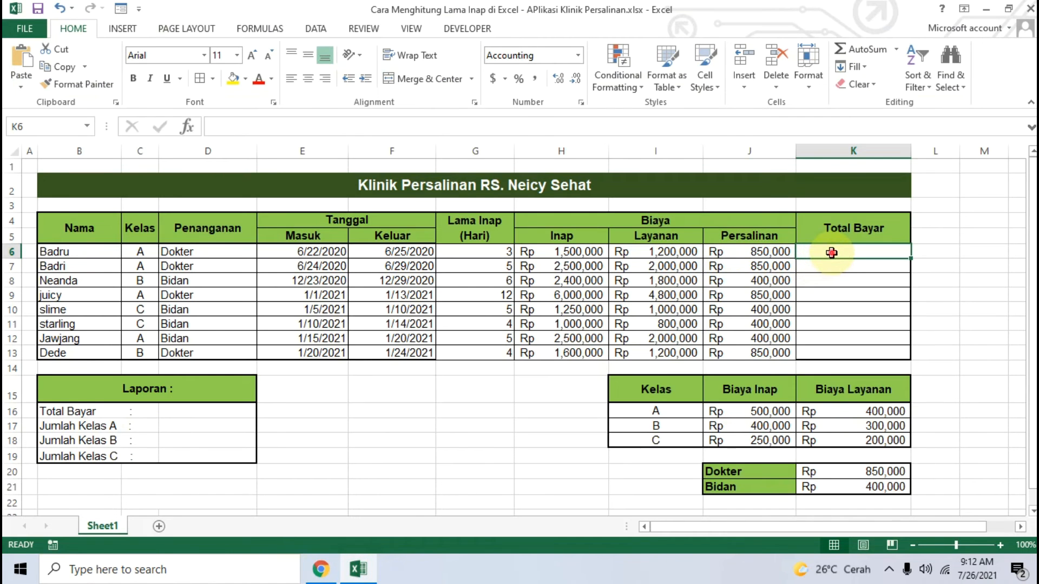
pyautogui.write('=')
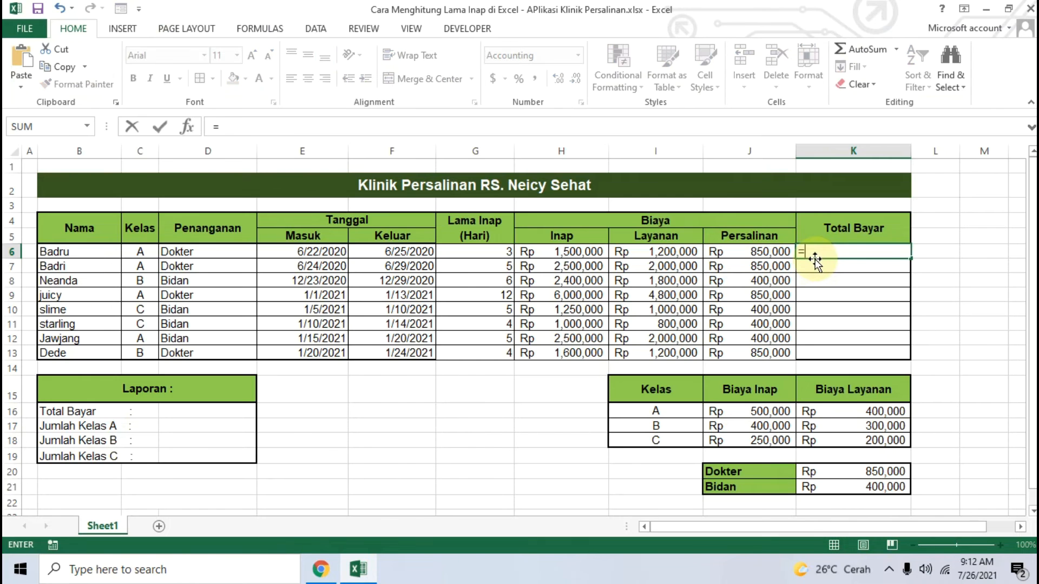
pyautogui.write('Sum')
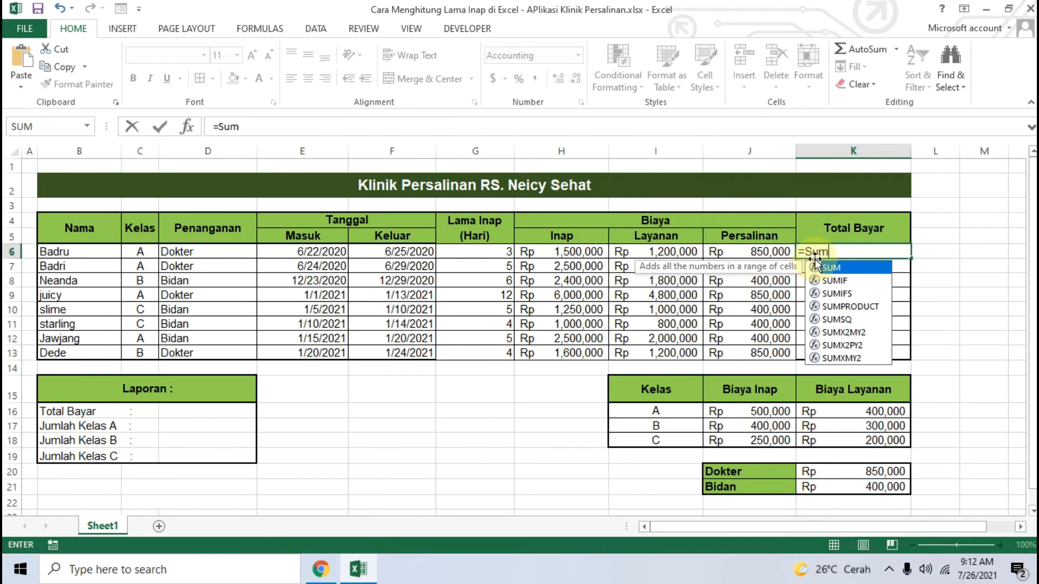
pyautogui.write('(')
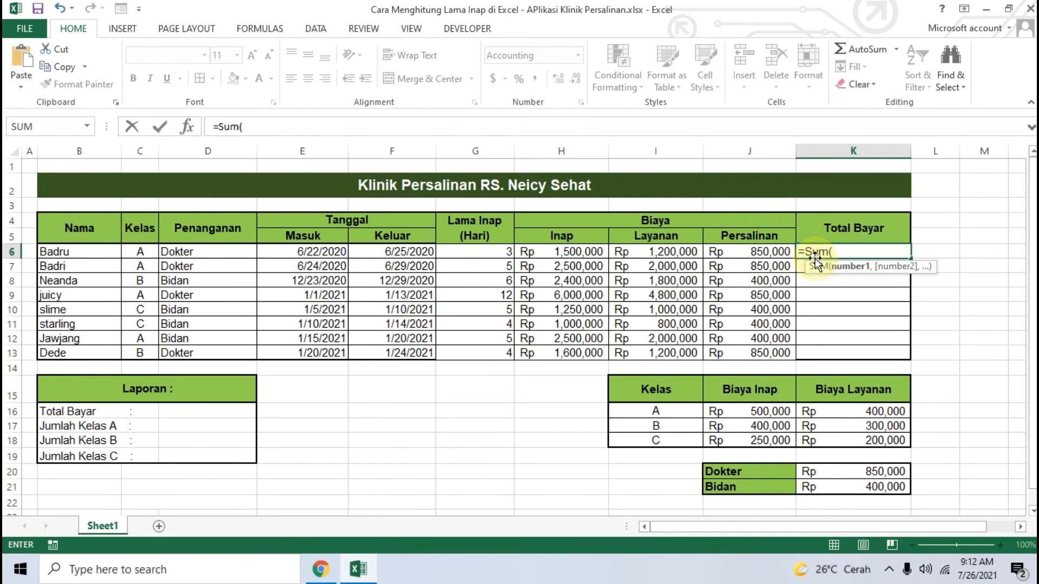
pyautogui.click(580, 252)
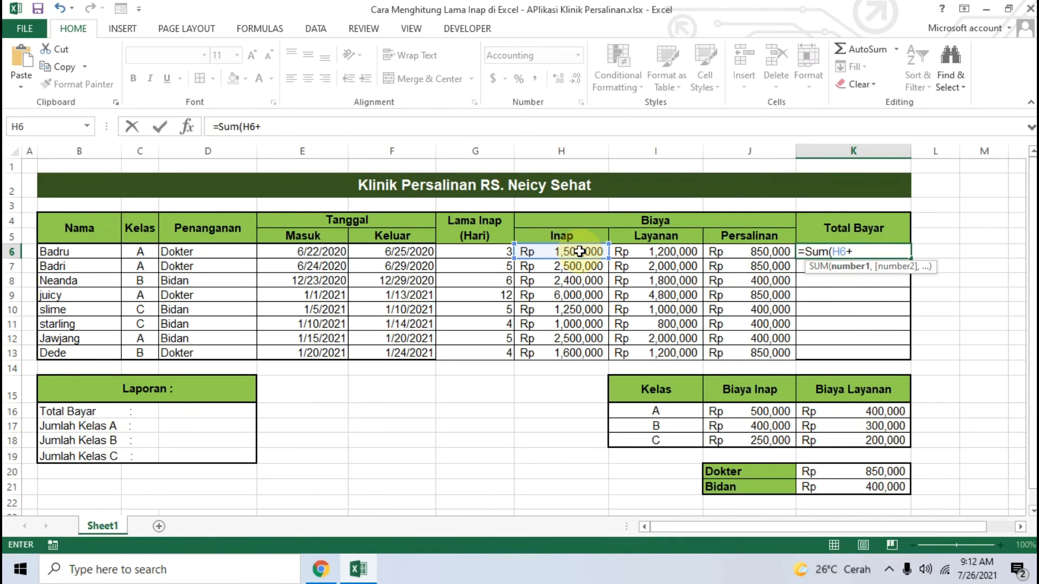
pyautogui.click(643, 252)
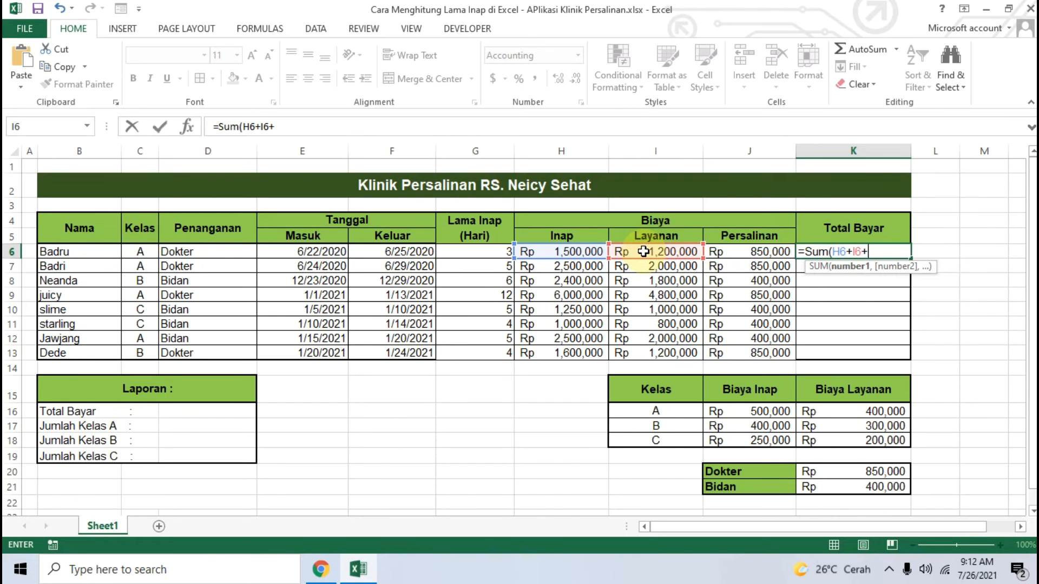
pyautogui.click(750, 252)
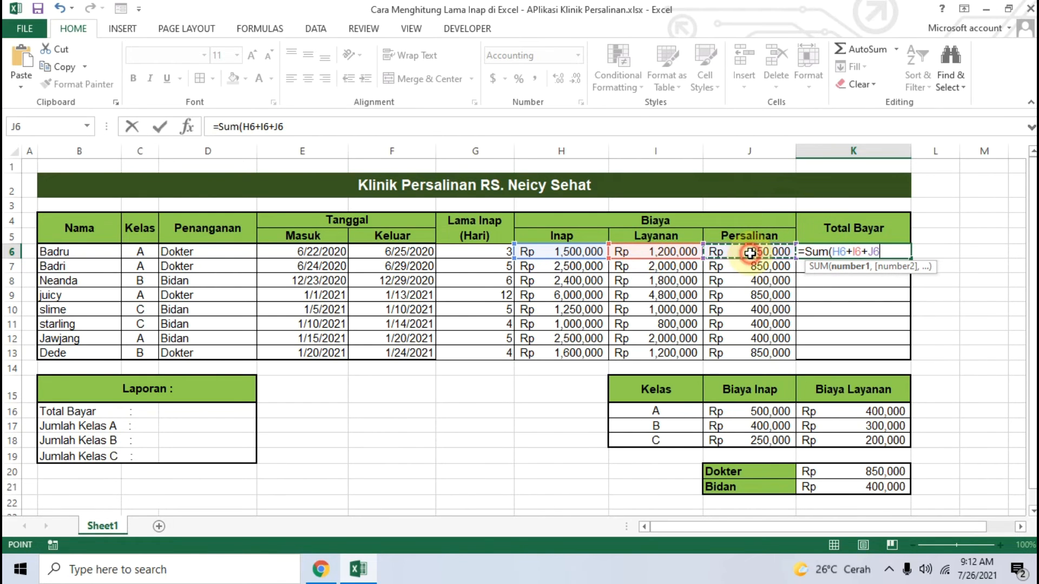
pyautogui.write(')')
pyautogui.press('Return')
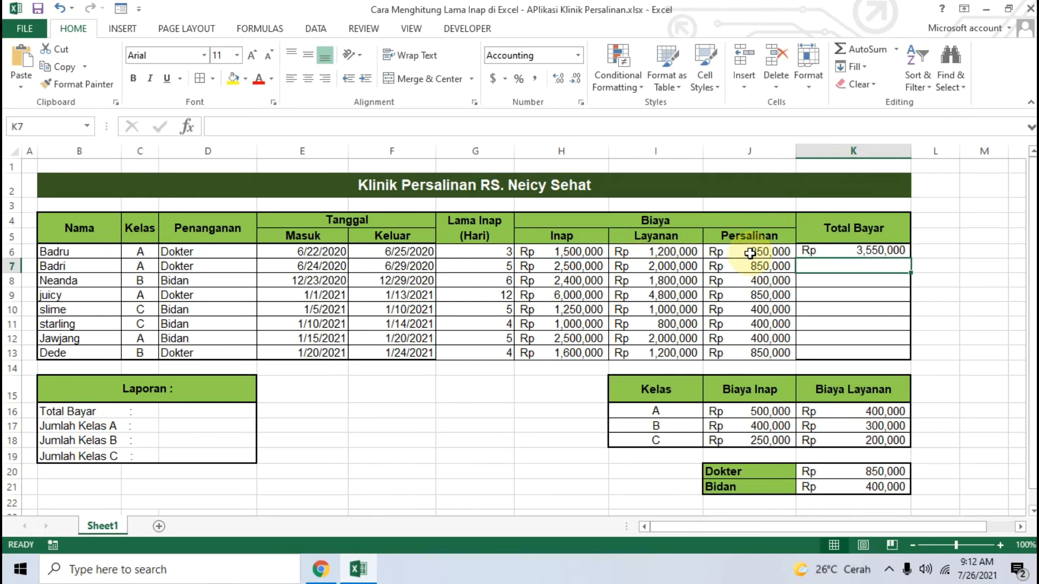
# Step: Fill the Total Bayar formula from K6 down to K13 and reset the filled cells' borders to thin lines
pyautogui.click(842, 252)
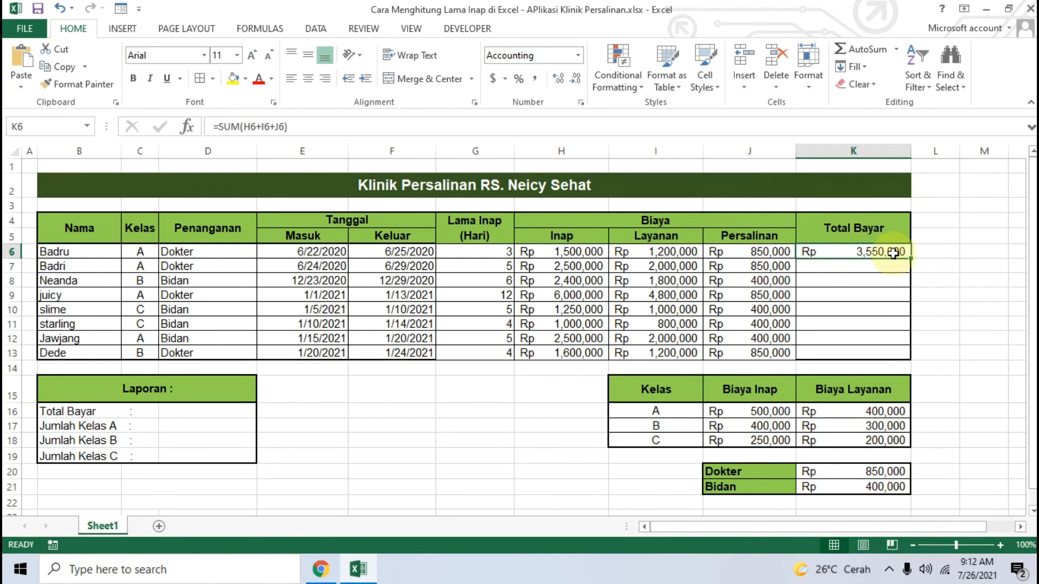
pyautogui.moveTo(911, 260); pyautogui.dragTo(898, 353)
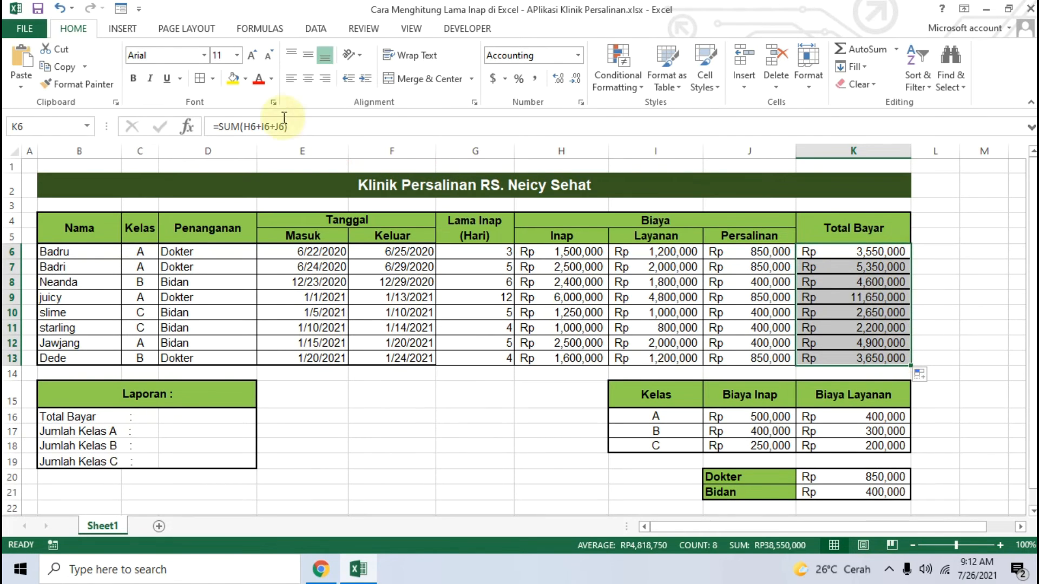
pyautogui.click(200, 79)
pyautogui.click(359, 398)
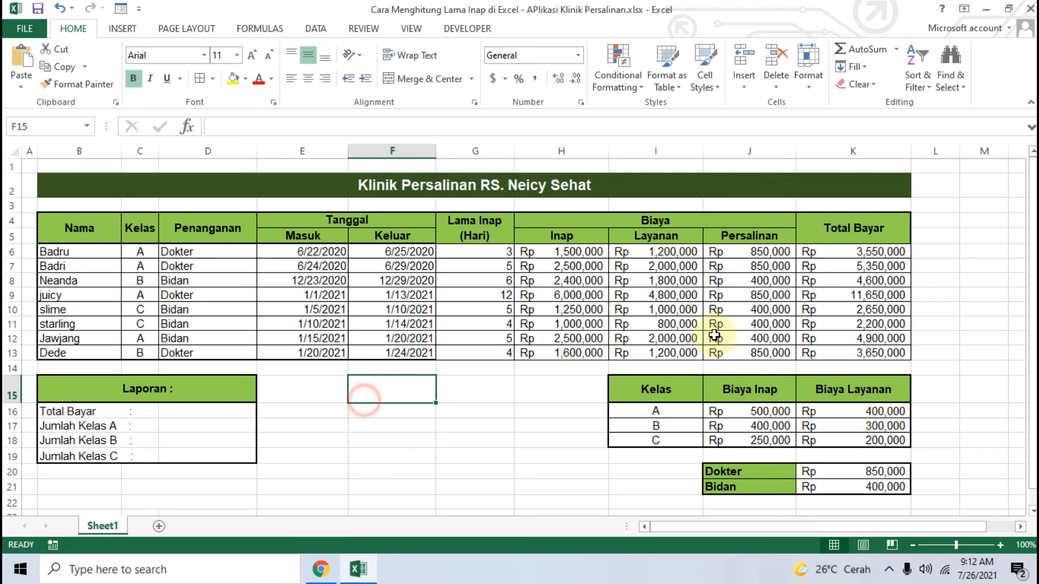
pyautogui.click(849, 264)
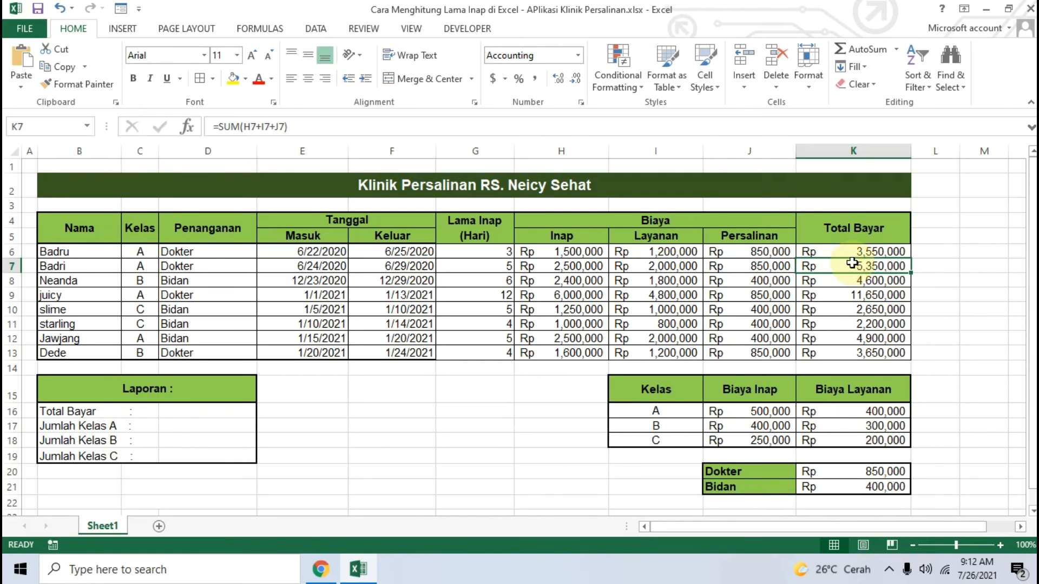
pyautogui.click(854, 233)
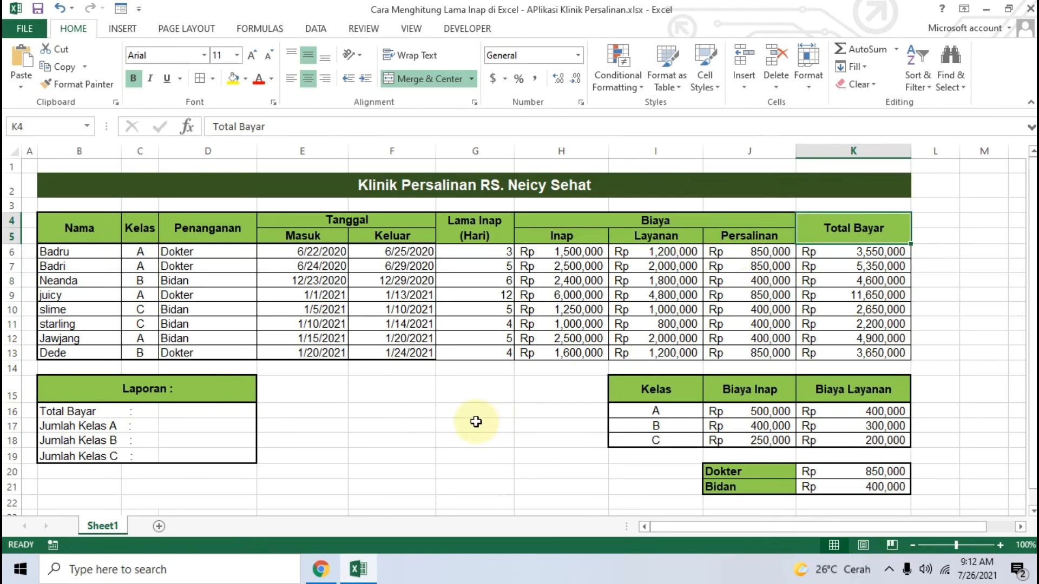
# Step: Select the report's Total Bayar cell D16 and look up its SUM formula for all patients in the browser tutorial
pyautogui.click(378, 411)
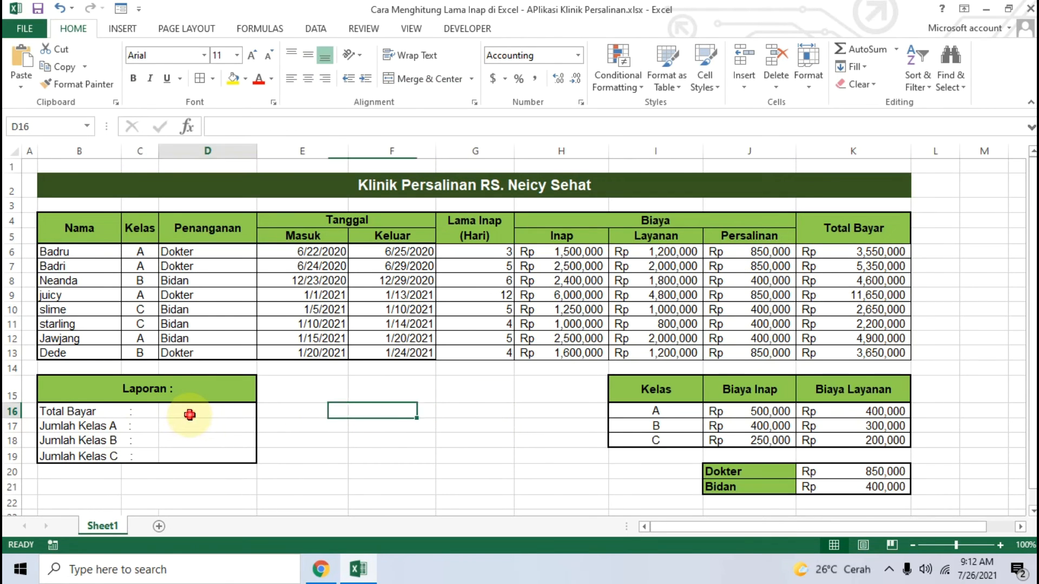
pyautogui.click(320, 569)
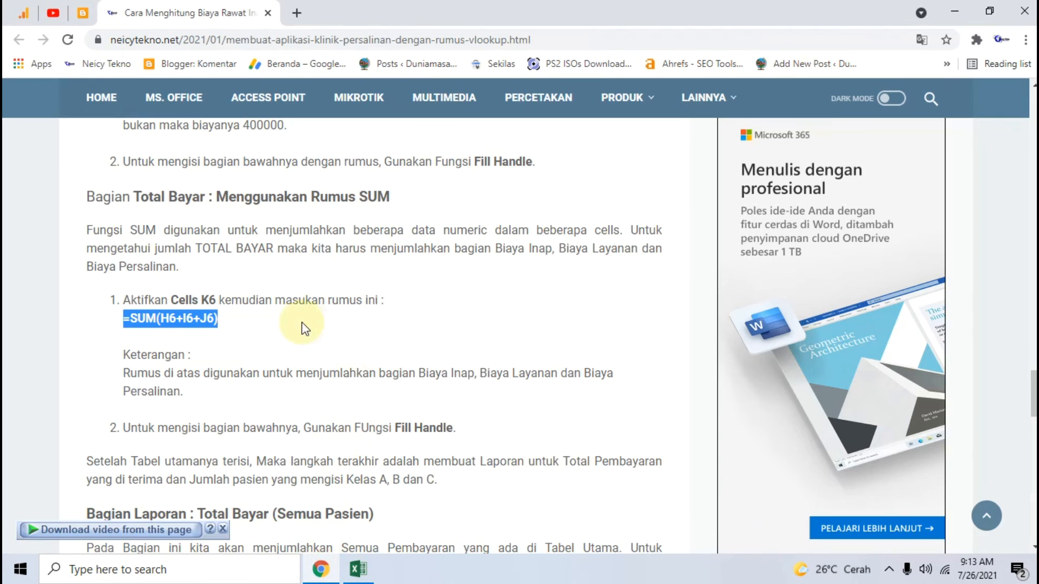
pyautogui.scroll(-3, 298, 331)
pyautogui.scroll(-5, 278, 333)
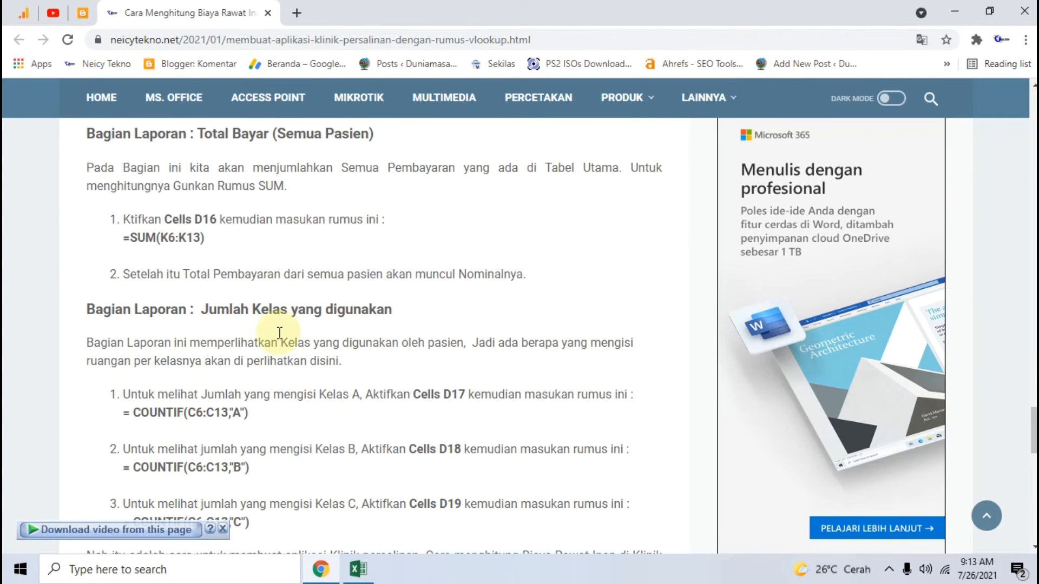
pyautogui.scroll(3, 280, 336)
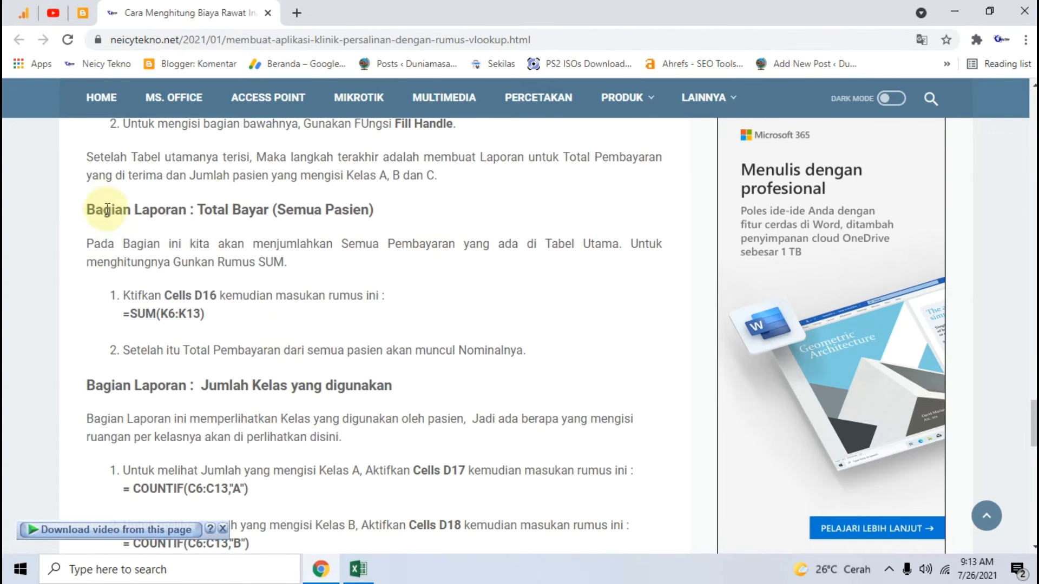
pyautogui.moveTo(207, 212); pyautogui.dragTo(380, 219)
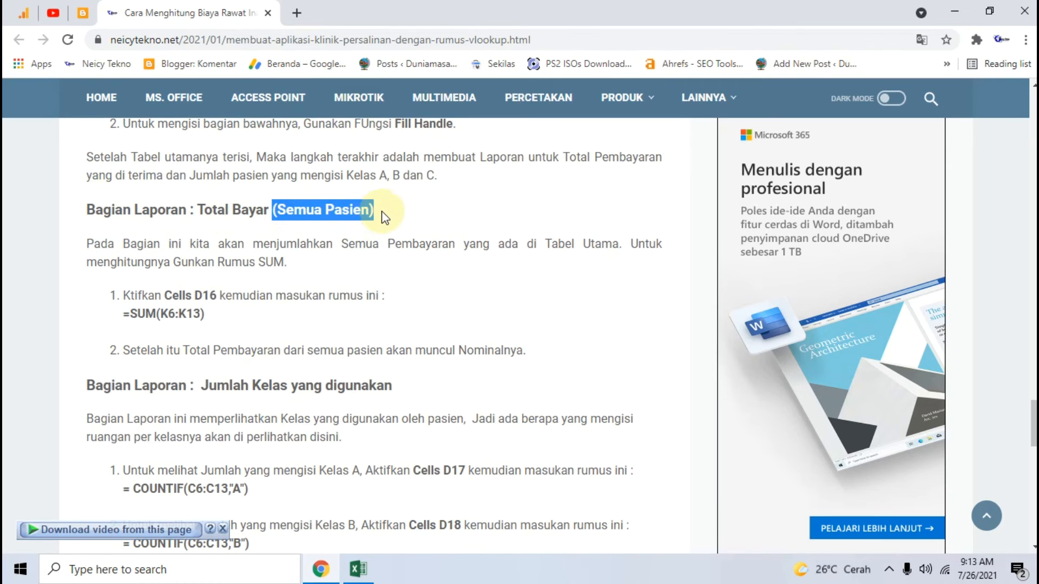
pyautogui.moveTo(208, 315); pyautogui.dragTo(122, 314)
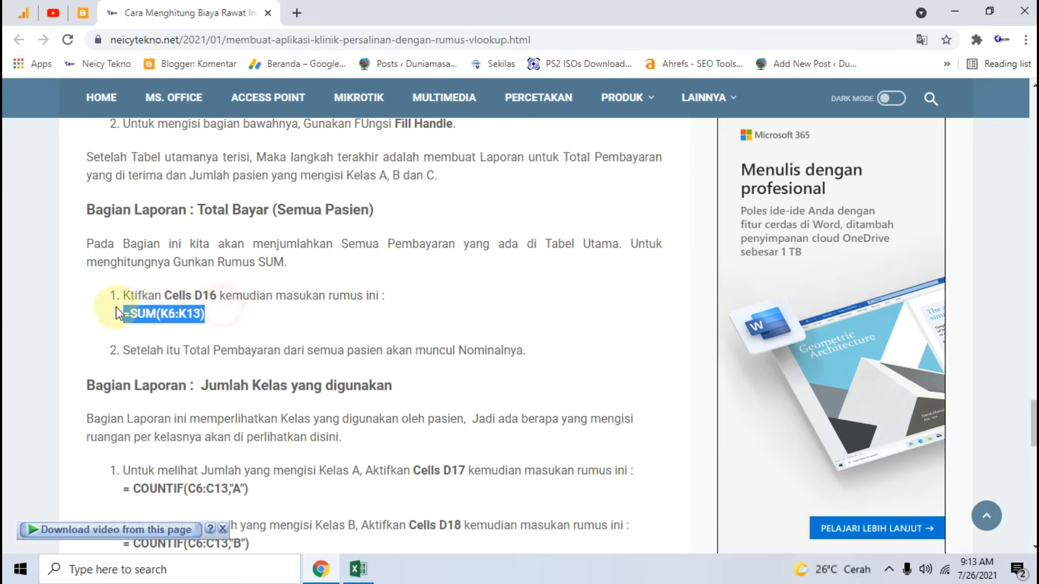
# Step: Return to Excel and enter =SUM(K6:K13) in the report's Total Bayar cell D16
pyautogui.click(358, 569)
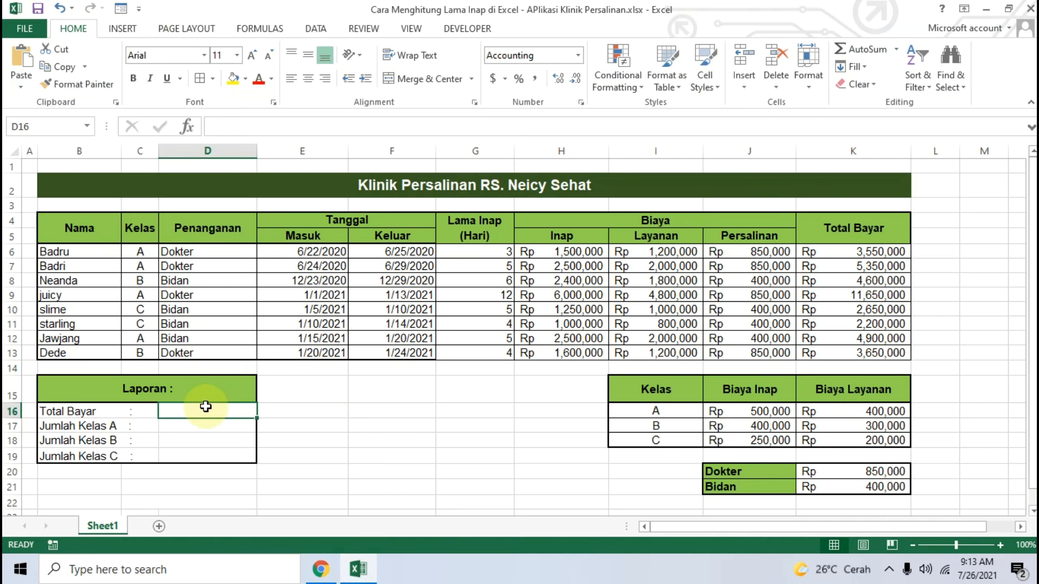
pyautogui.write('=')
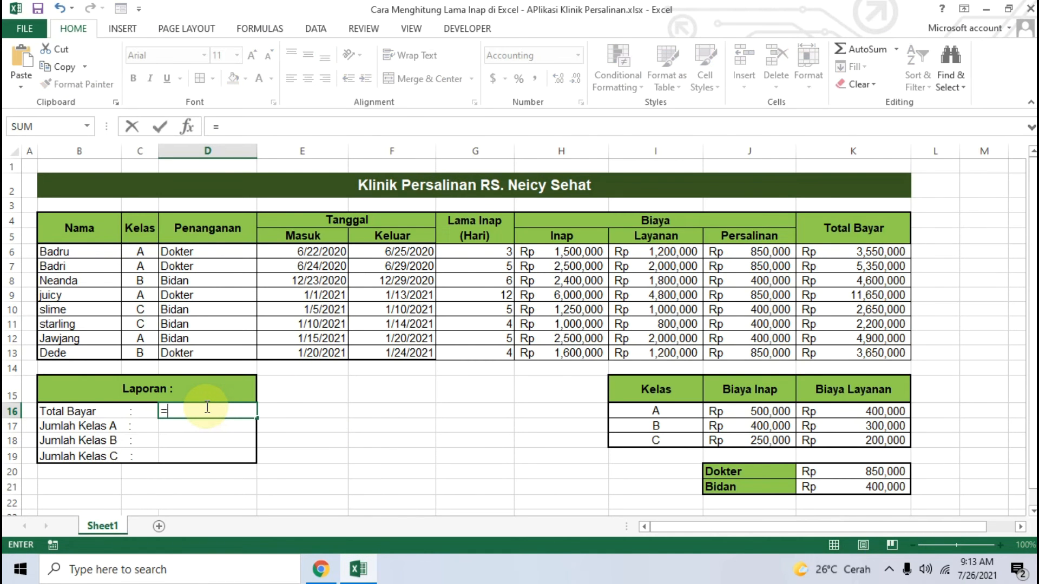
pyautogui.write('sum')
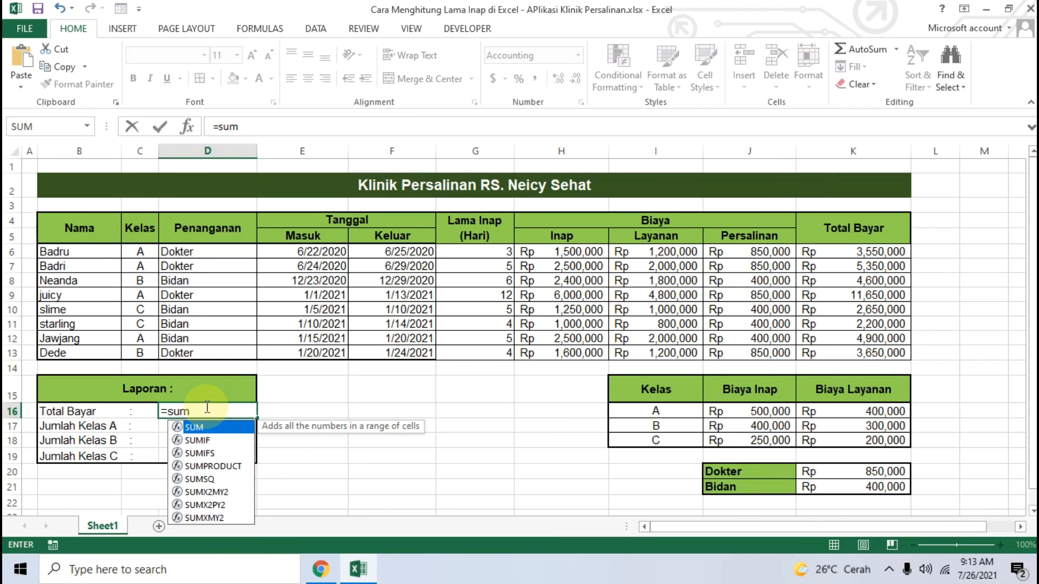
pyautogui.write('(')
pyautogui.click(820, 251)
pyautogui.moveTo(822, 273); pyautogui.dragTo(830, 356)
pyautogui.write(')')
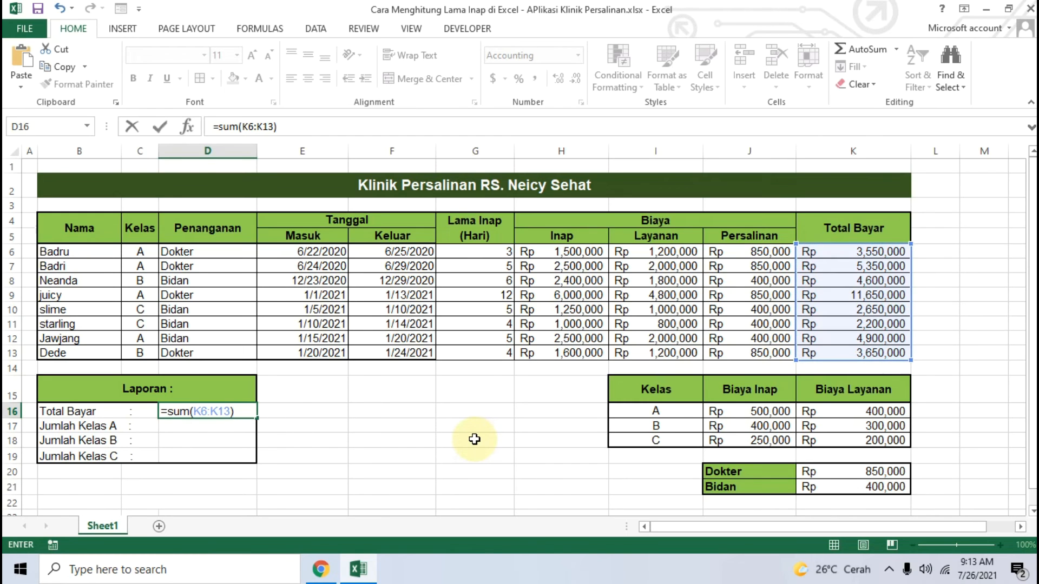
pyautogui.press('Return')
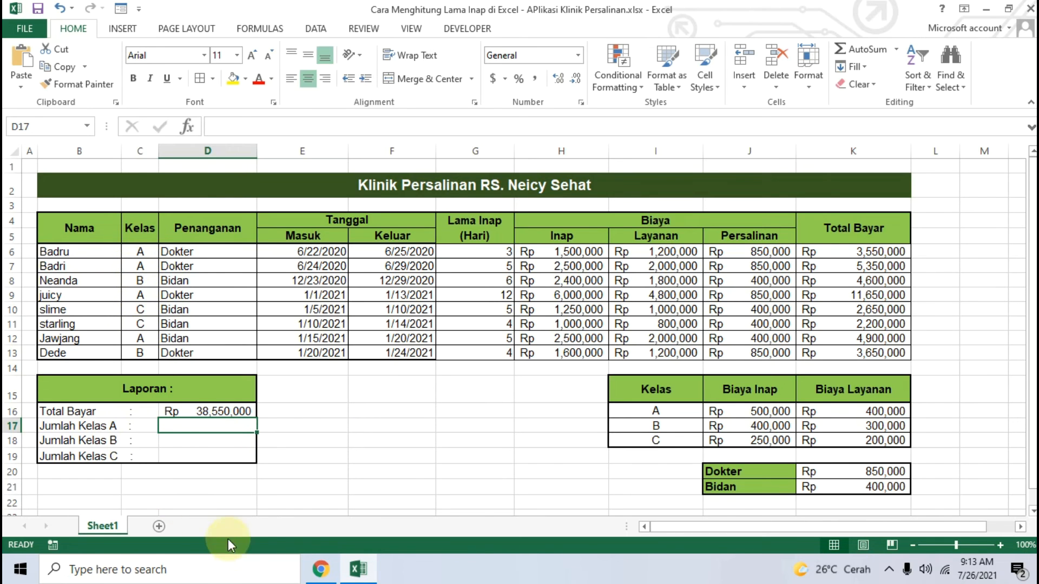
# Step: Switch to the browser tutorial and copy the Kelas A count formula = COUNTIF(C6:C13,"A") given for cell D17
pyautogui.click(321, 570)
pyautogui.scroll(-3, 260, 360)
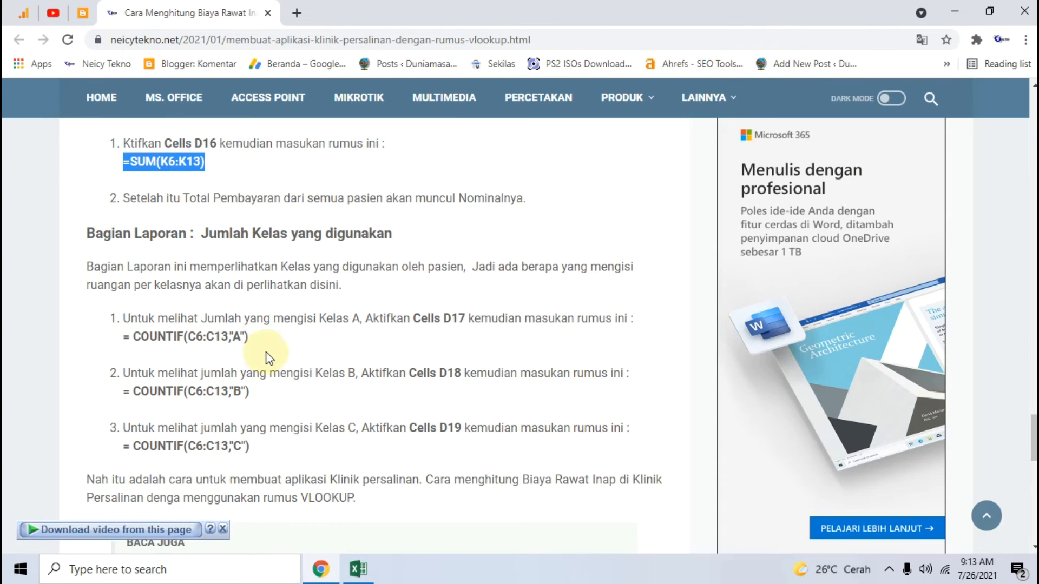
pyautogui.moveTo(267, 340); pyautogui.dragTo(124, 349)
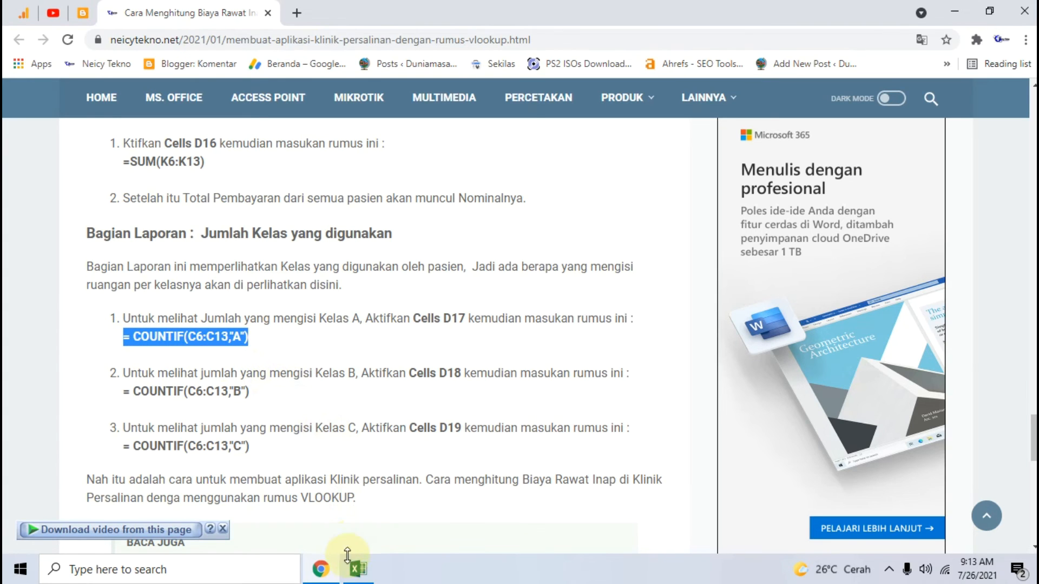
# Step: Return to Excel and enter the copied formula = COUNTIF(C6:C13,"A") in the report's Jumlah Kelas A cell D17
pyautogui.click(357, 569)
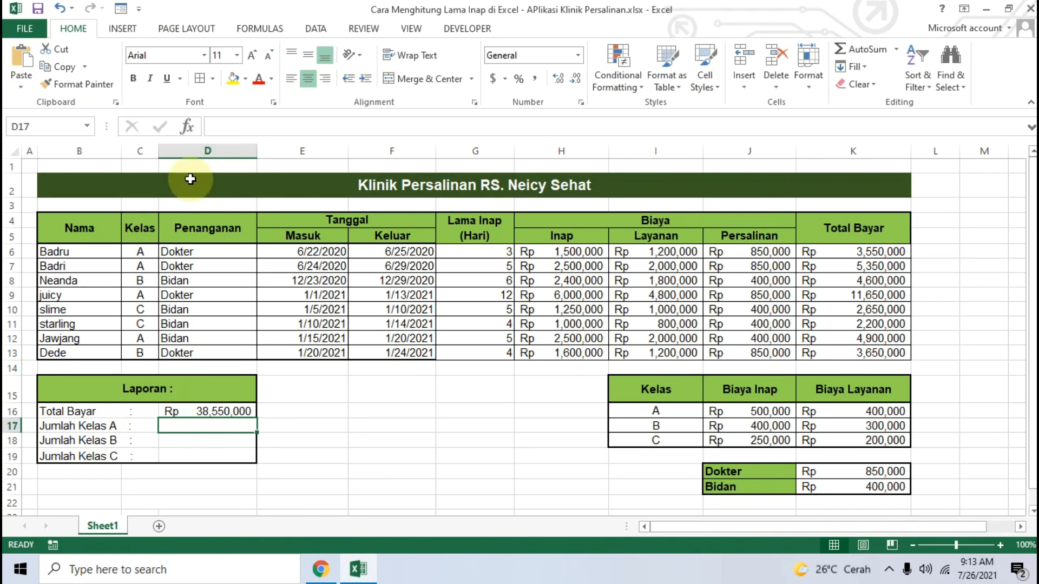
pyautogui.click(270, 129)
pyautogui.write('=COUNTIF(C6:C13,"A")')
pyautogui.press('Return')
# Step: Complete the Kelas A count in report cell D17 with the criterion "A" over range C6:C13, using = COUNTIF(C6:C13,"A")
pyautogui.click(211, 423)
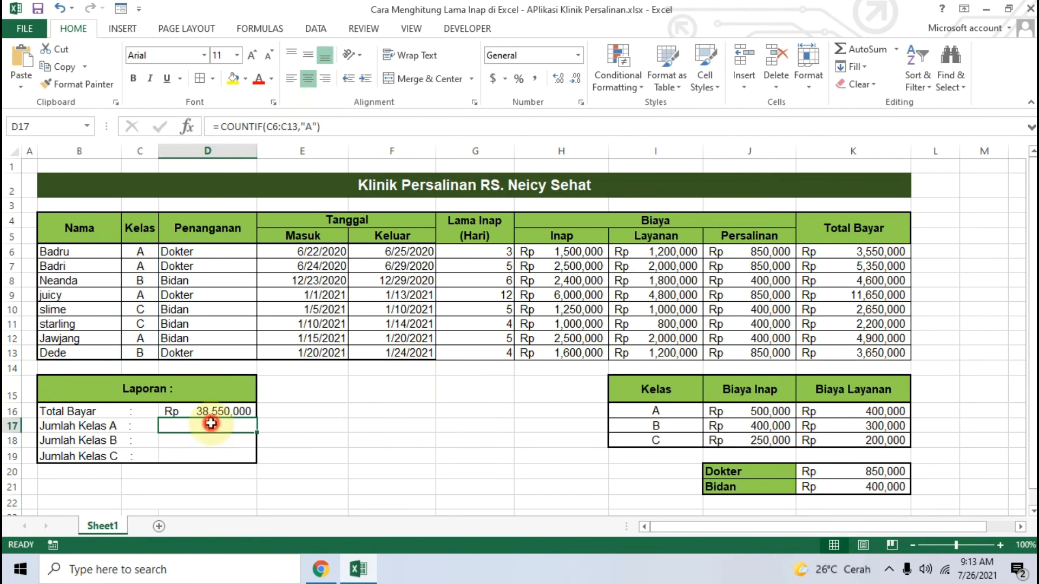
pyautogui.click(341, 126)
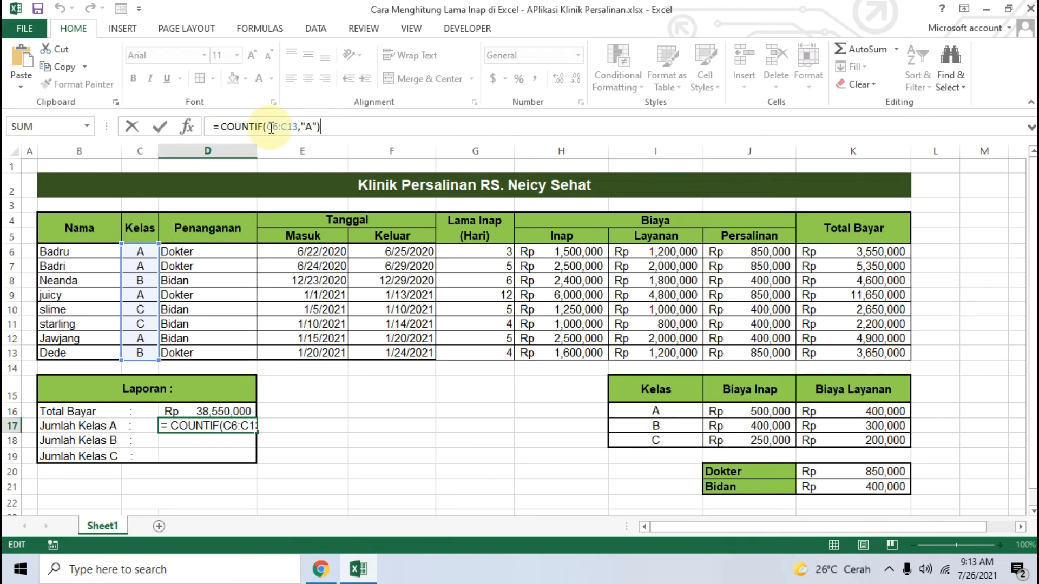
pyautogui.click(309, 127)
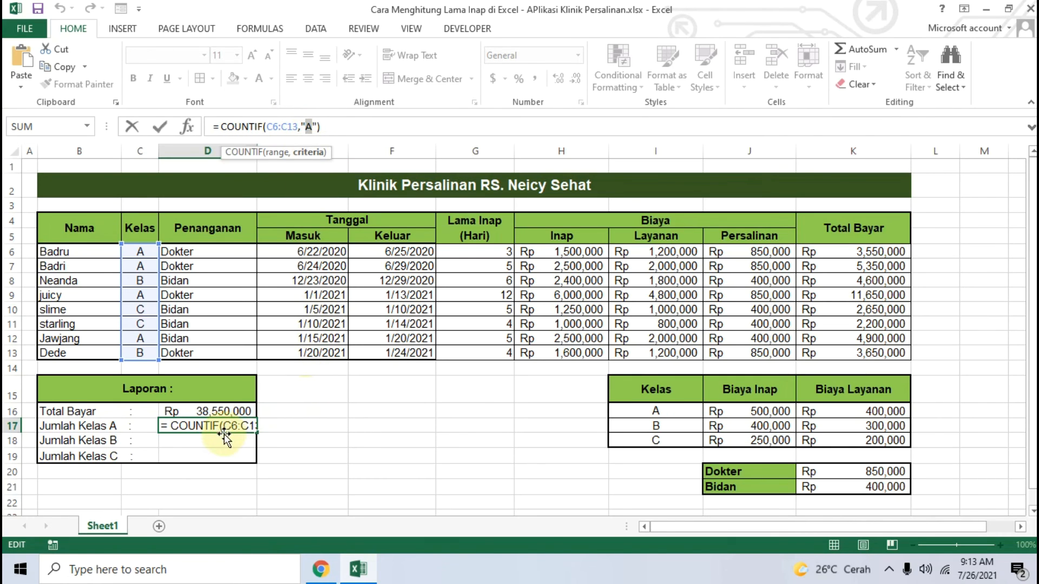
pyautogui.press('Return')
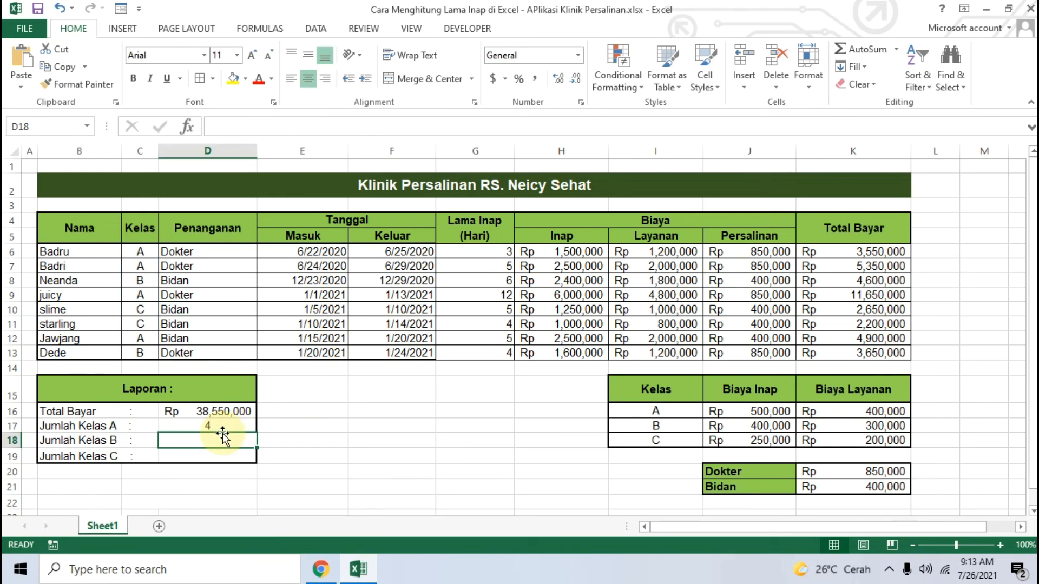
# Step: Check the Kelas A entries in the patient table's Kelas column against the report's Jumlah Kelas A count
pyautogui.click(140, 266)
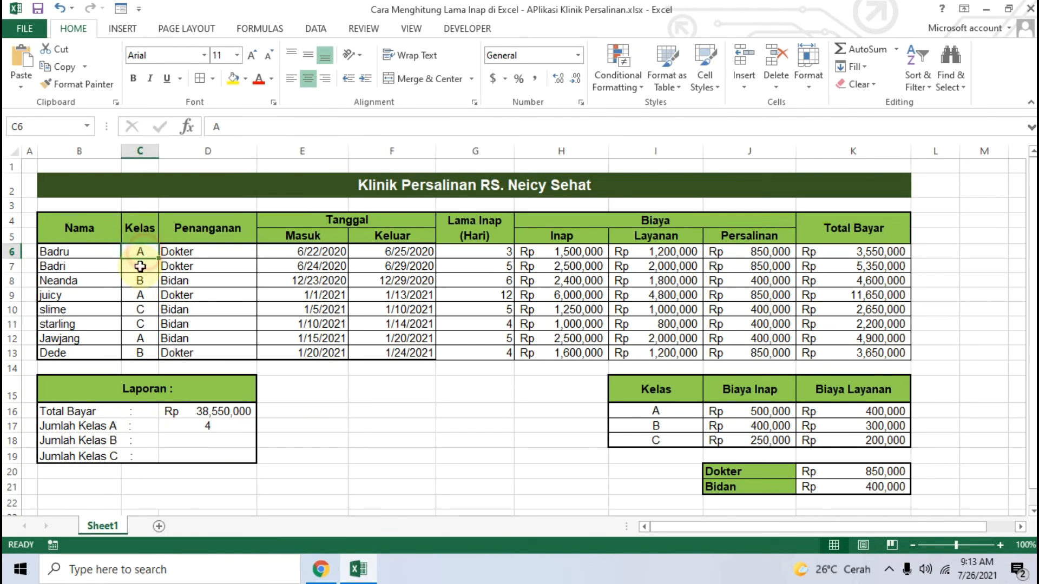
pyautogui.click(142, 295)
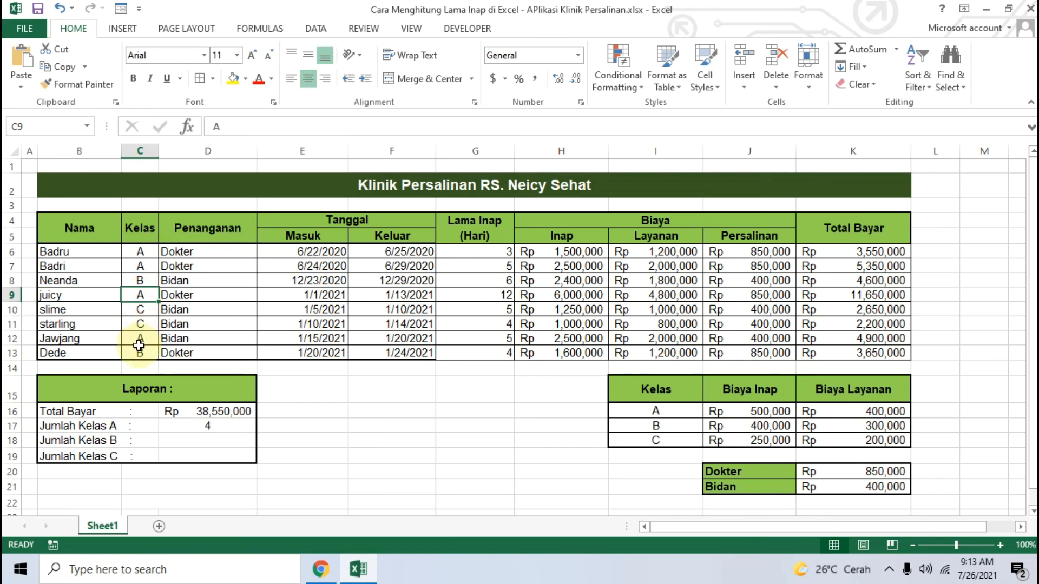
pyautogui.click(222, 427)
# Step: Select the report's Jumlah Kelas B cell D18 and copy its formula = COUNTIF(C6:C13,"B") from the browser tutorial
pyautogui.click(220, 440)
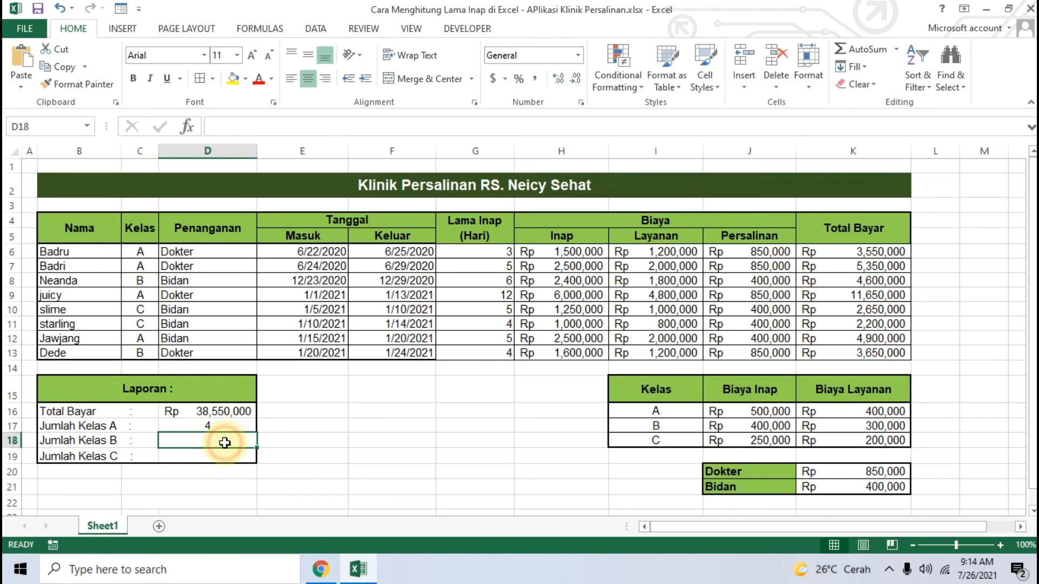
pyautogui.click(322, 568)
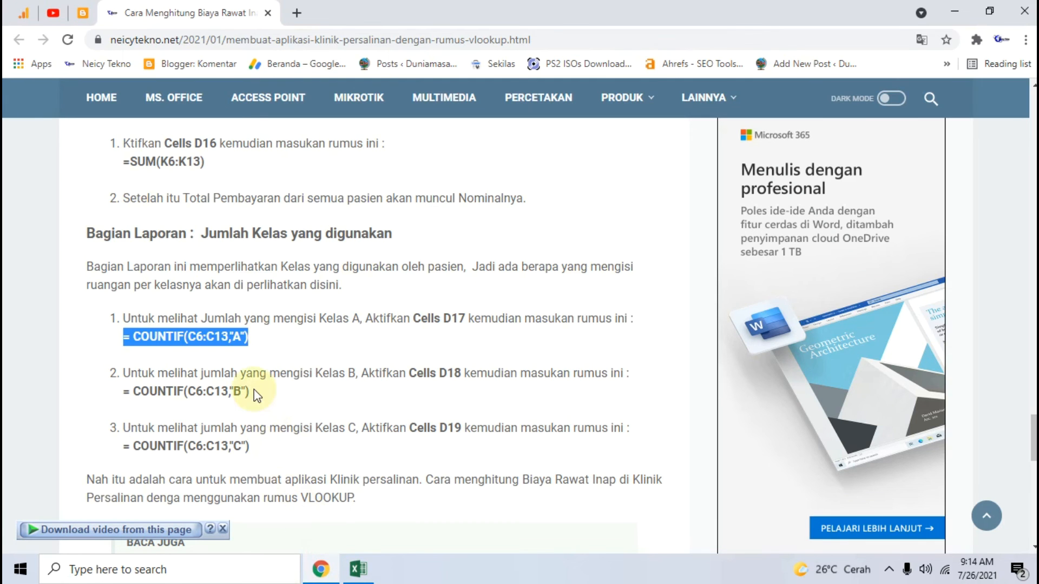
pyautogui.click(258, 393)
pyautogui.moveTo(252, 393); pyautogui.dragTo(122, 390)
pyautogui.hotkey('ctrl', 'c')
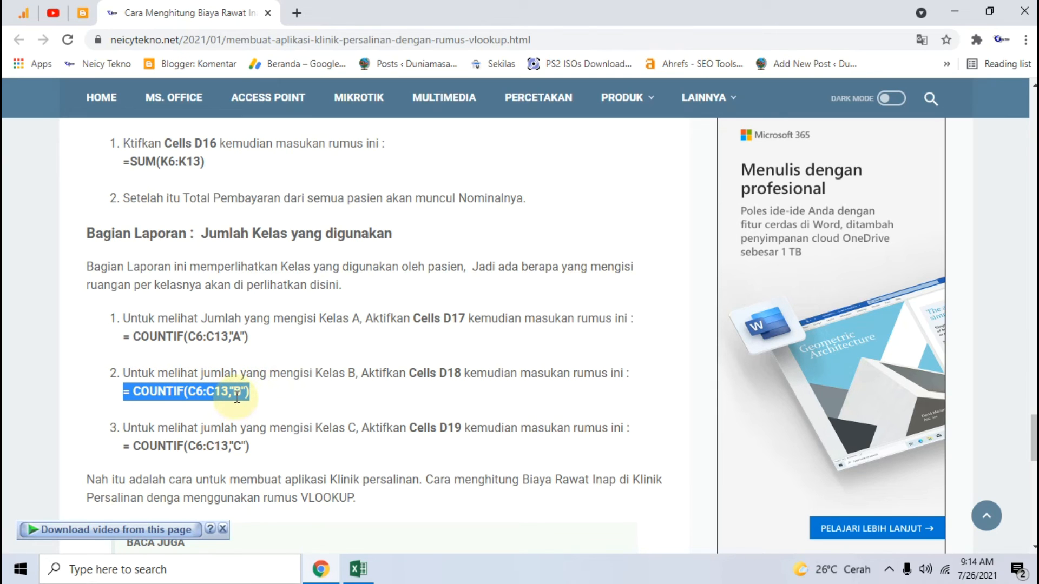
# Step: Return to Excel and enter the copied formula = COUNTIF(C6:C13,"B") in the report's Jumlah Kelas B cell D18
pyautogui.click(358, 568)
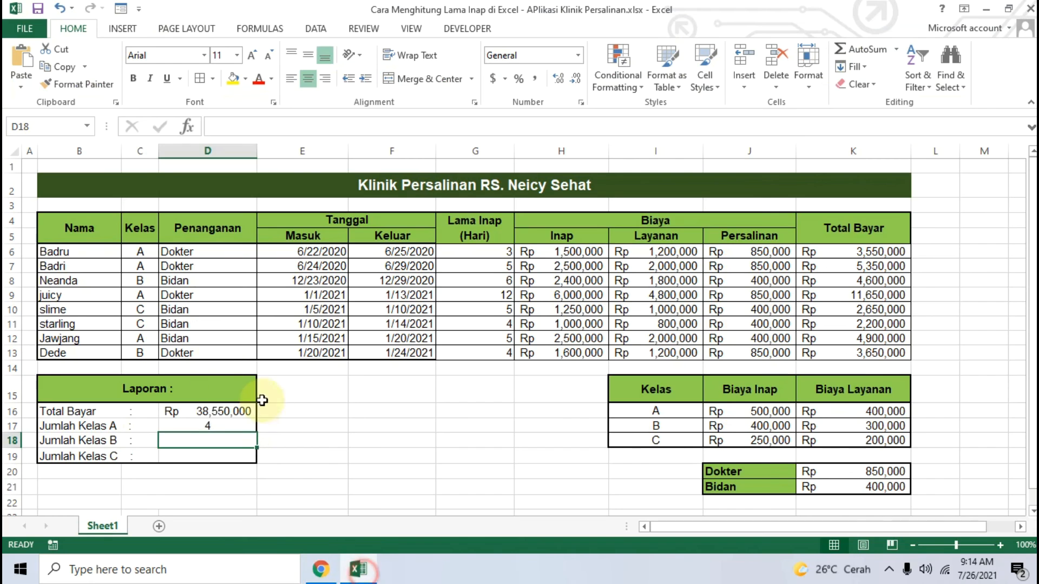
pyautogui.click(232, 121)
pyautogui.hotkey('ctrl', 'v')
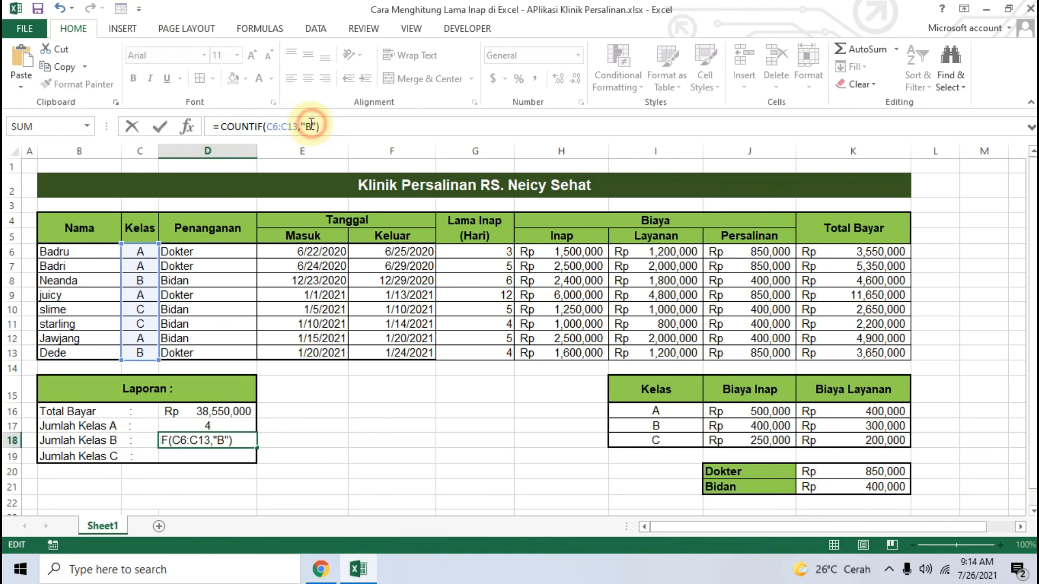
pyautogui.click(346, 128)
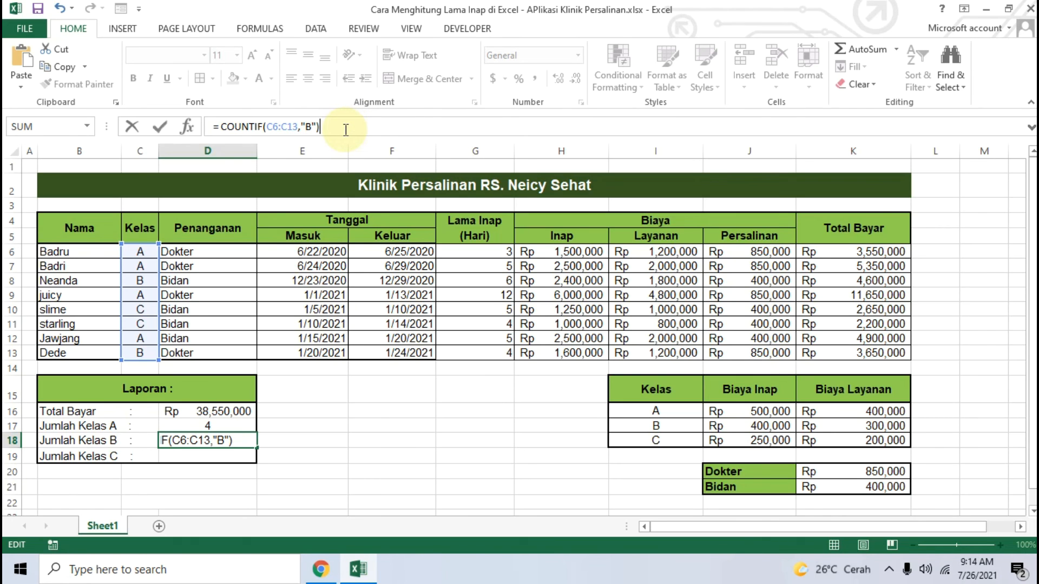
pyautogui.press('Return')
# Step: Switch to the browser tutorial and copy the Kelas C count formula = COUNTIF(C6:C13,"C") given for cell D19
pyautogui.click(321, 569)
pyautogui.moveTo(251, 447); pyautogui.dragTo(123, 451)
pyautogui.hotkey('ctrl', 'c')
# Step: Return to Excel and enter the copied formula = COUNTIF(C6:C13,"C") in the report's Jumlah Kelas C cell D19
pyautogui.click(358, 569)
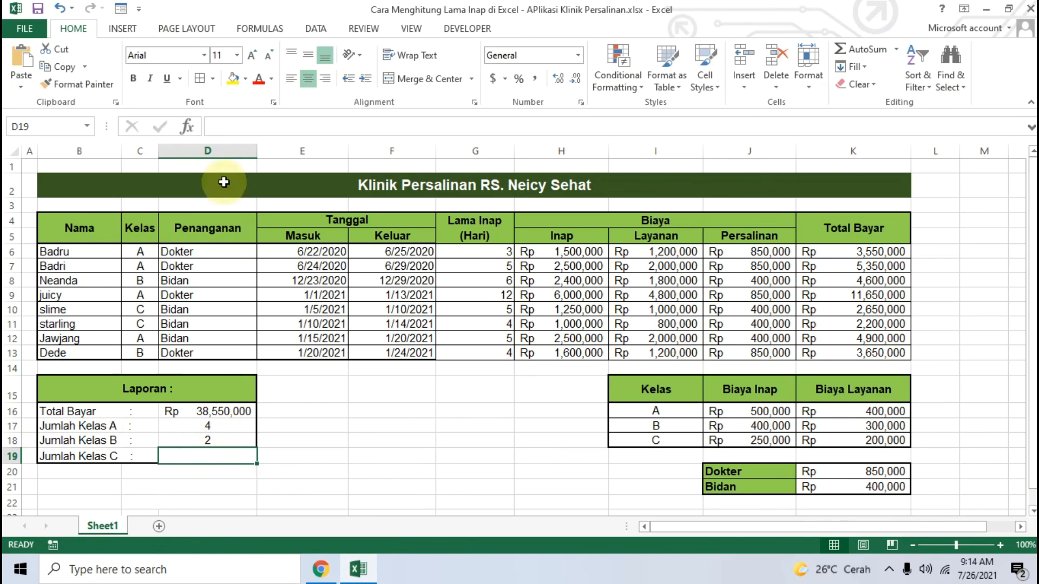
pyautogui.click(235, 127)
pyautogui.hotkey('ctrl', 'v')
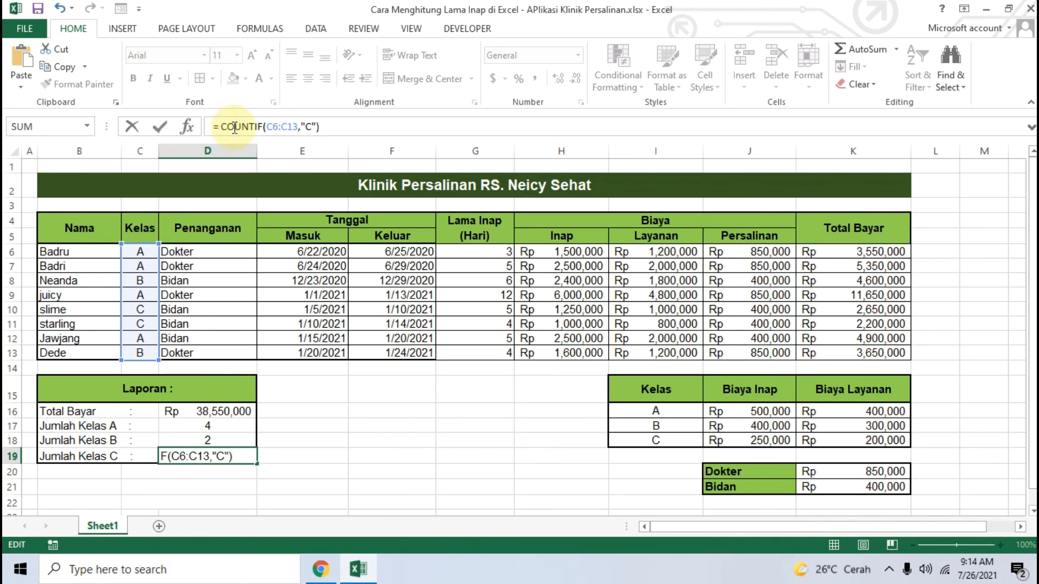
pyautogui.press('Return')
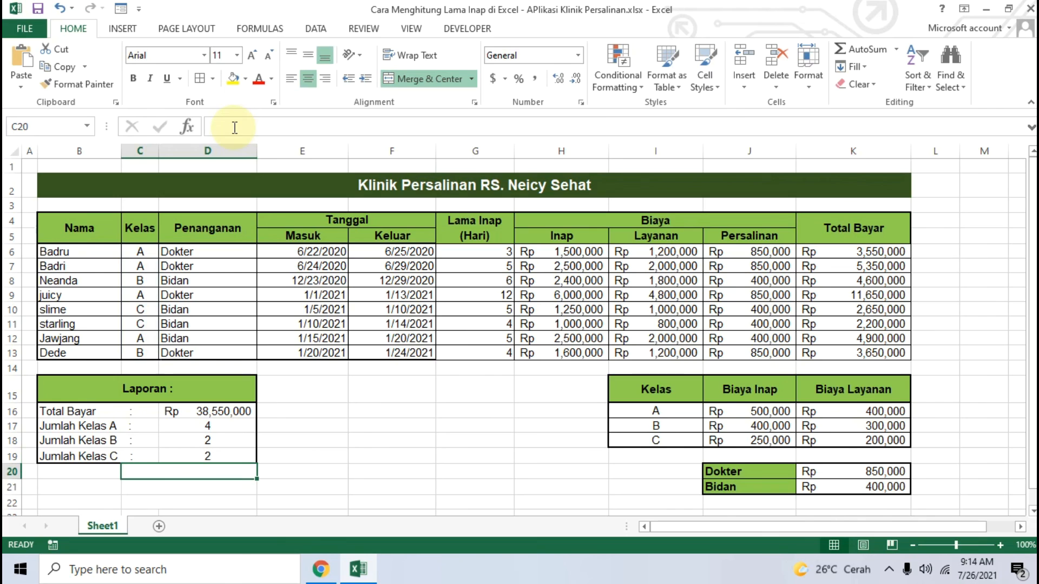
pyautogui.click(331, 420)
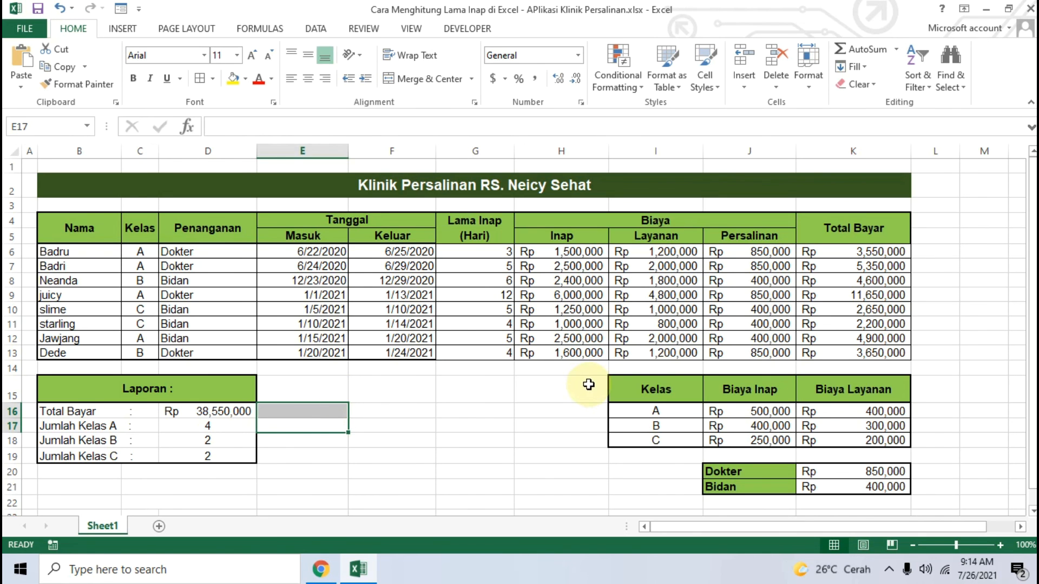
# Step: Review the browser tutorial's table design and its DATEDIF, VLOOKUP, IF and COUNTIF formula sections, and return to the Excel workbook
pyautogui.click(322, 568)
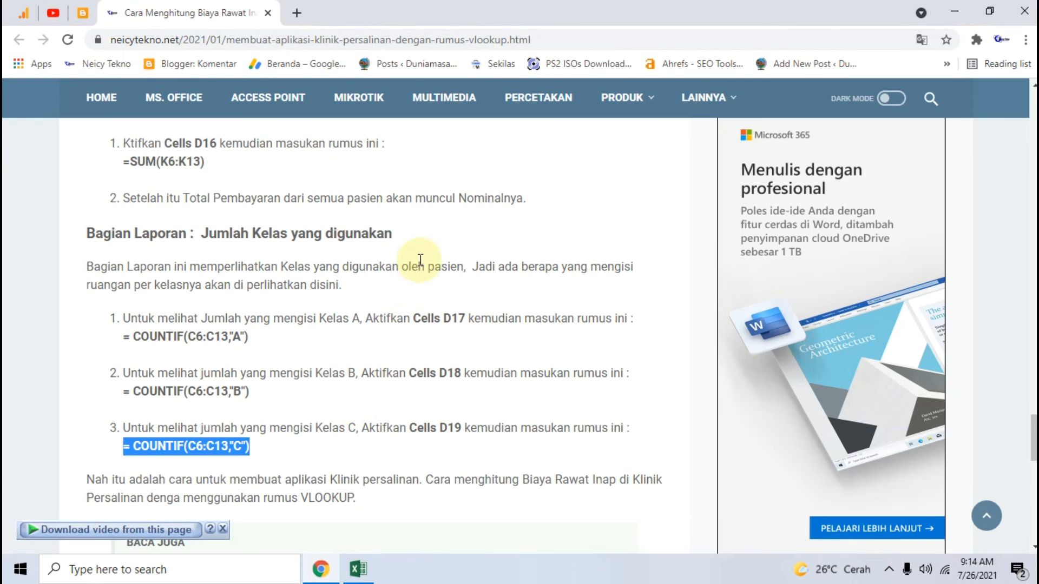
pyautogui.scroll(-5, 420, 260)
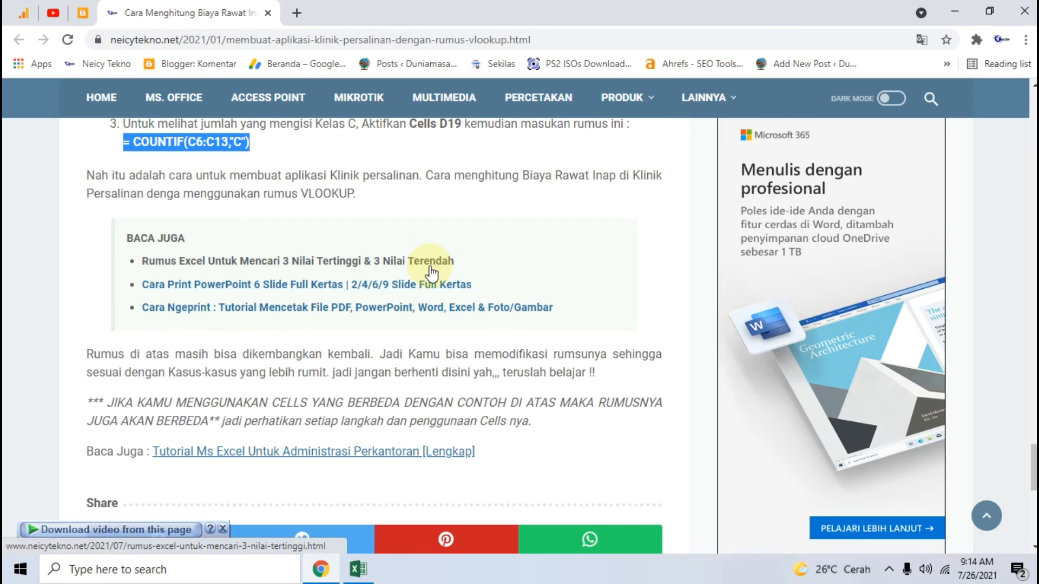
pyautogui.scroll(12, 432, 273)
pyautogui.scroll(5, 435, 273)
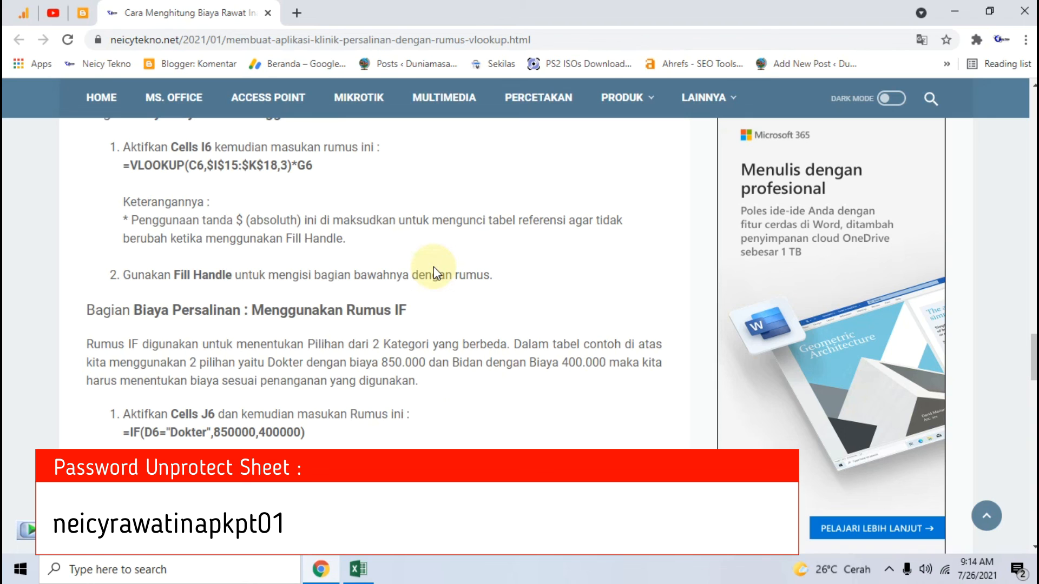
pyautogui.scroll(4, 434, 270)
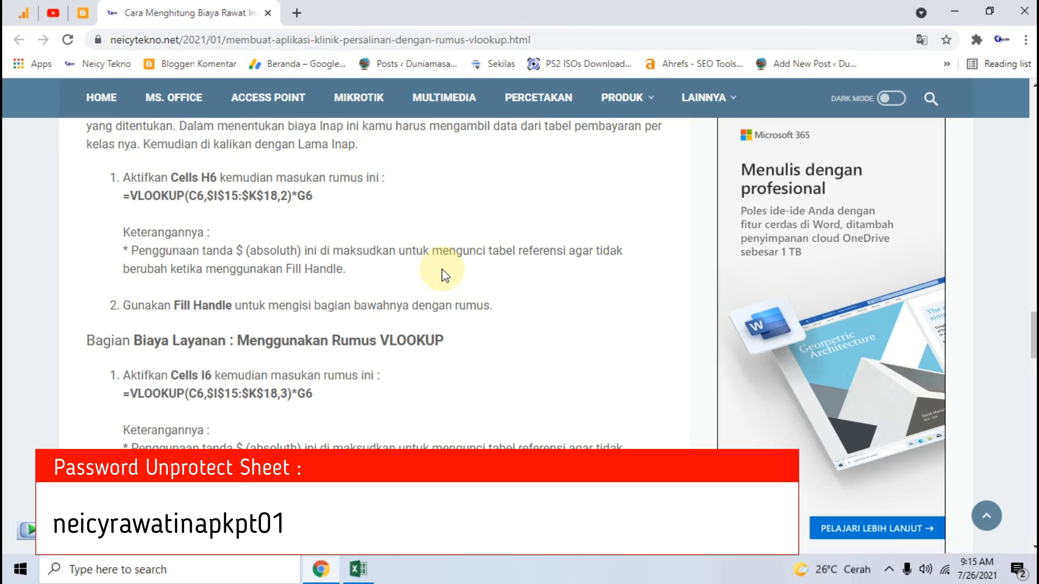
pyautogui.scroll(5, 438, 273)
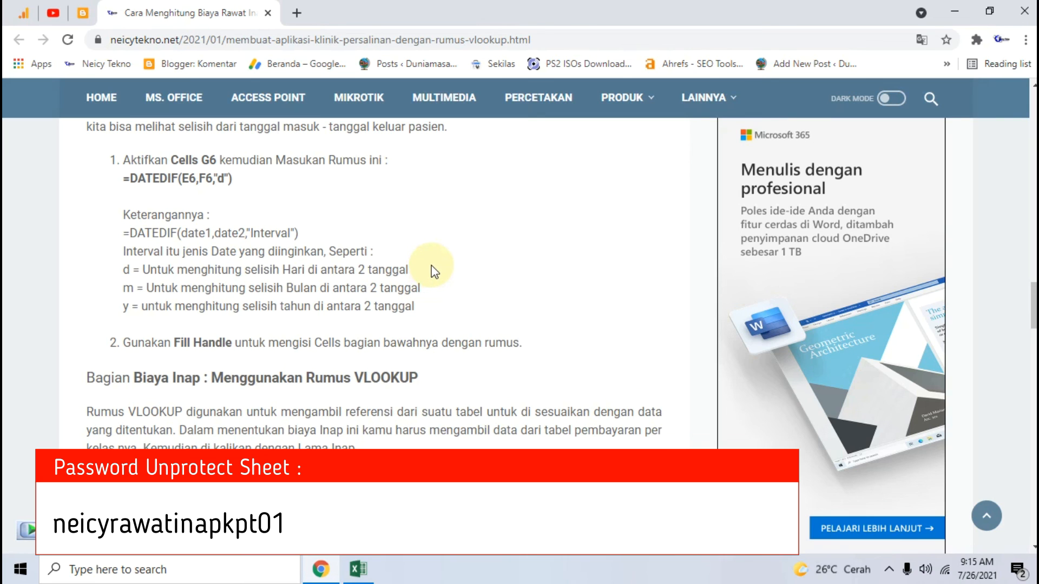
pyautogui.scroll(3, 433, 270)
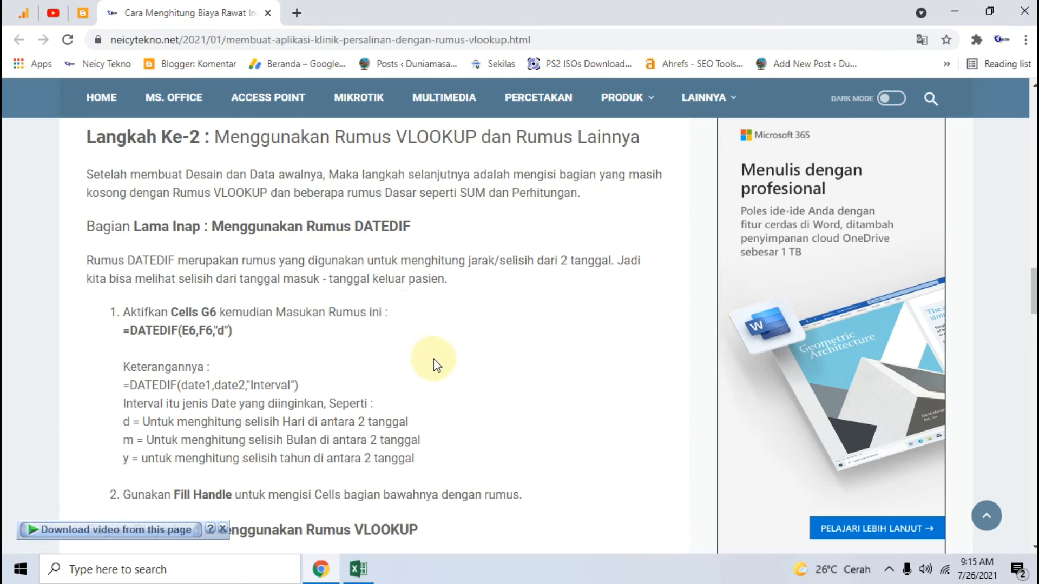
pyautogui.scroll(-3, 436, 365)
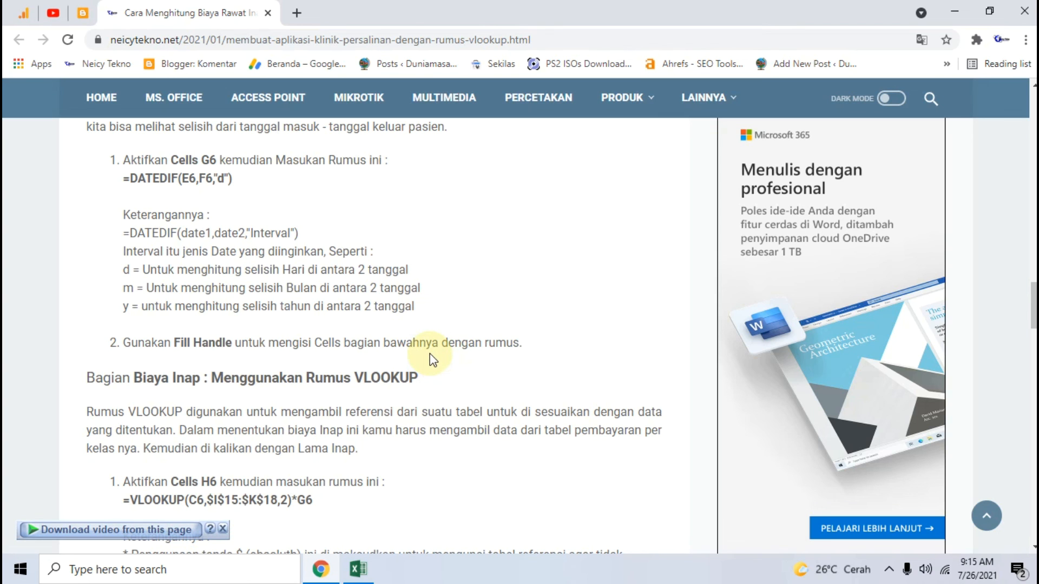
pyautogui.scroll(-3, 429, 353)
pyautogui.scroll(-3, 424, 355)
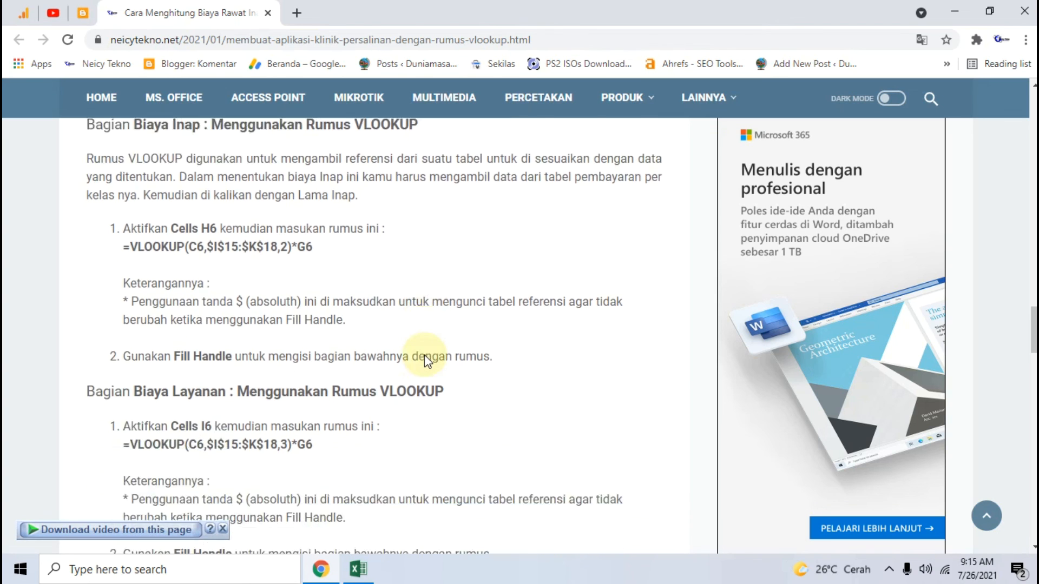
pyautogui.scroll(15, 426, 354)
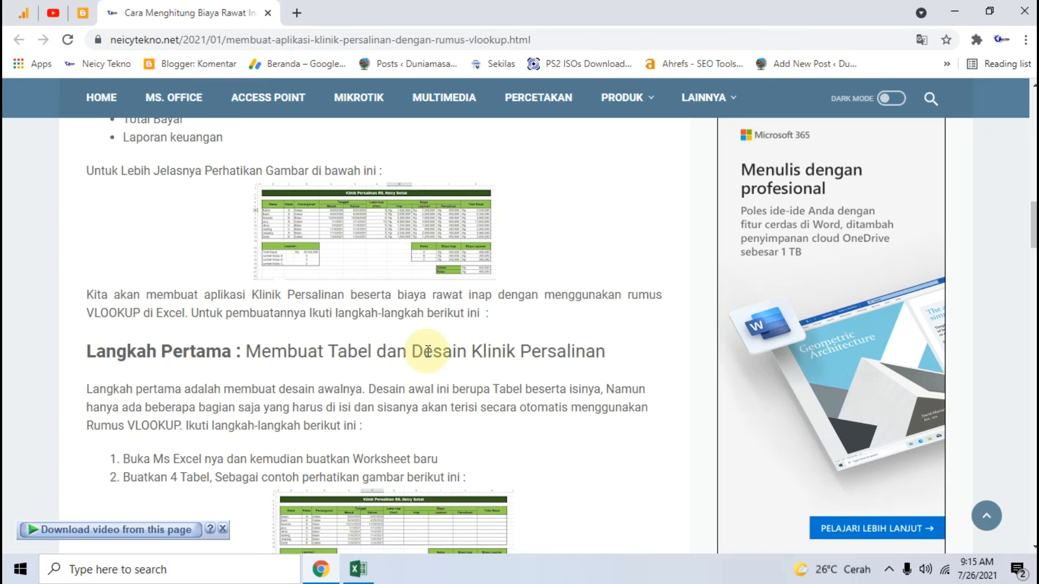
pyautogui.scroll(-15, 428, 352)
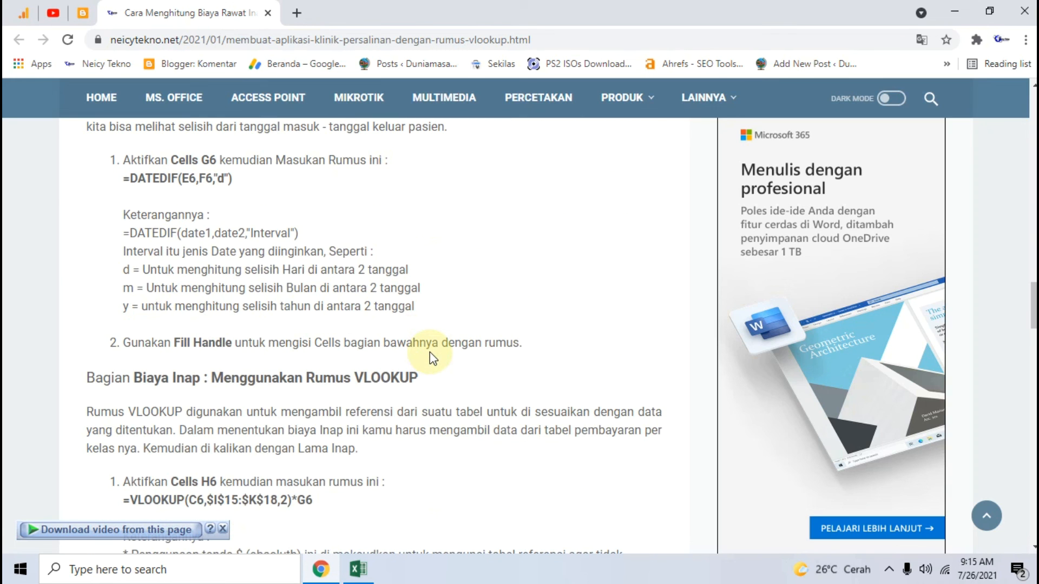
pyautogui.scroll(-6, 431, 357)
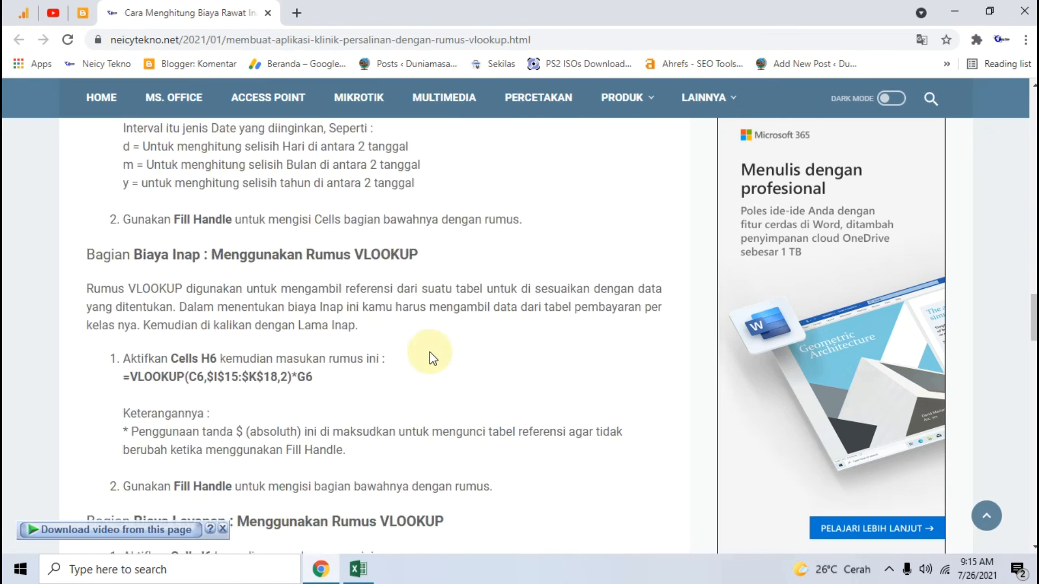
pyautogui.scroll(-10, 431, 354)
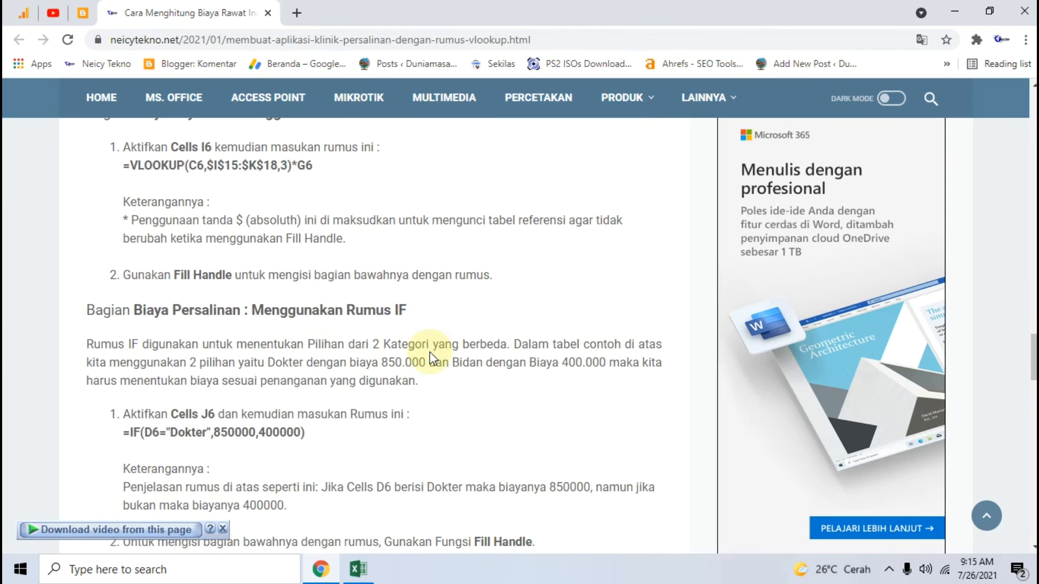
pyautogui.scroll(-12, 432, 358)
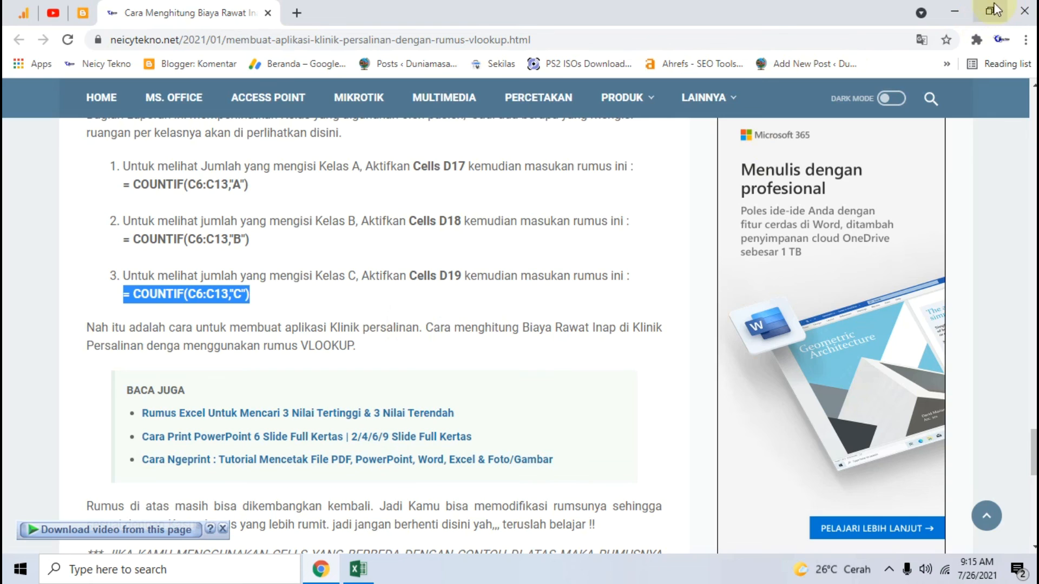
pyautogui.click(953, 12)
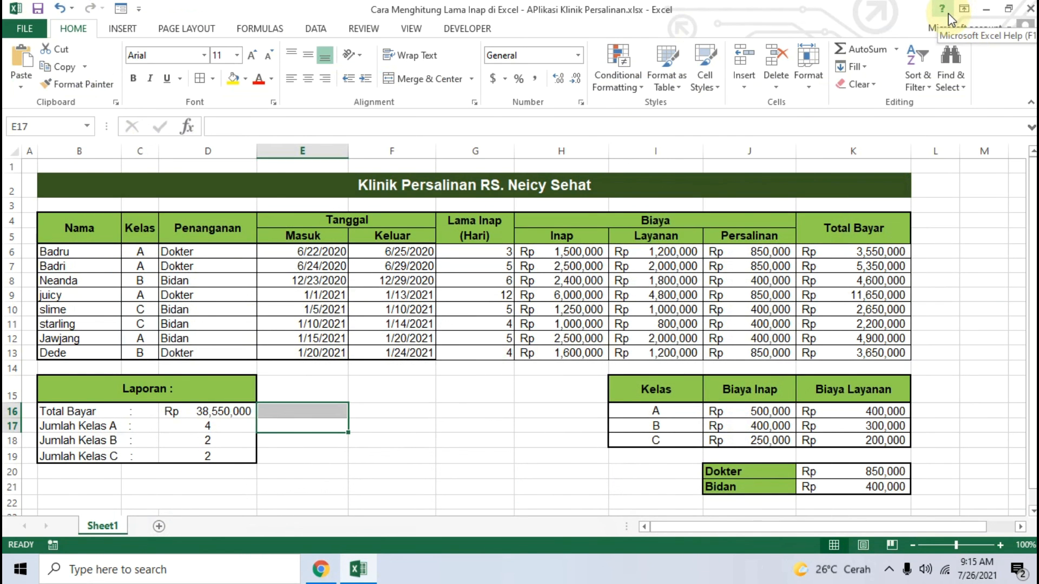